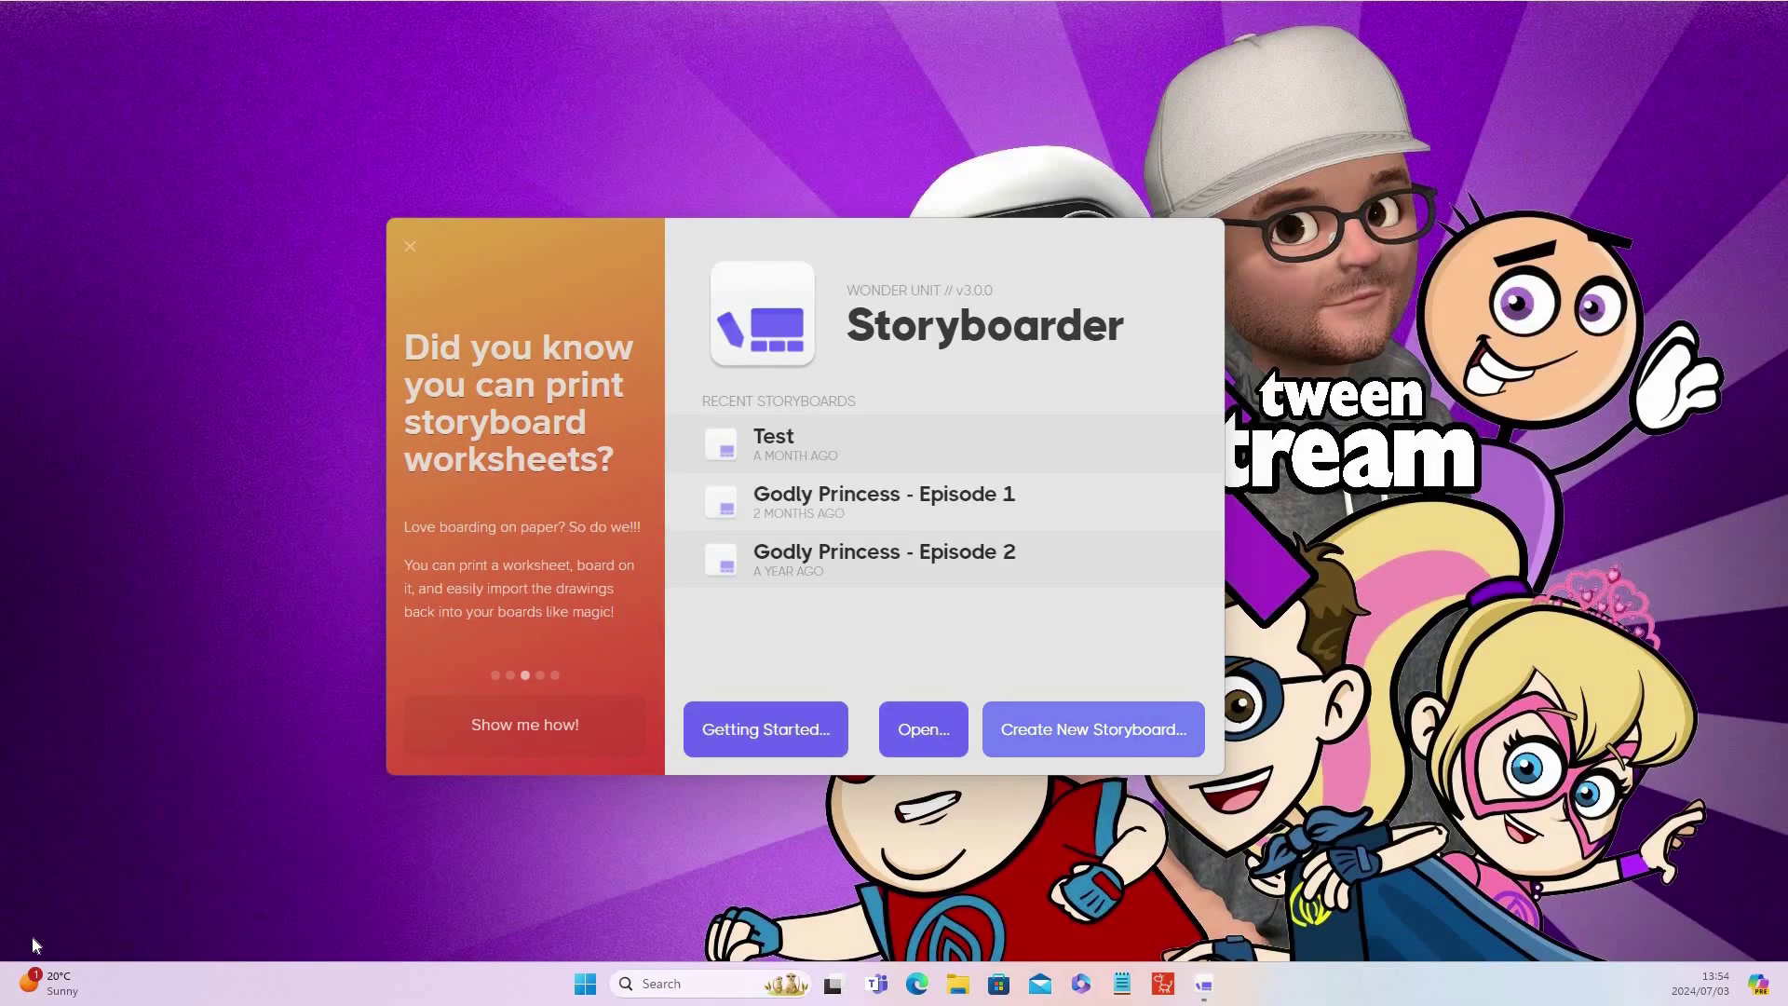
# Create a new blank storyboard project named "Test Run" in the Desktop folder.
pyautogui.click(1090, 704)
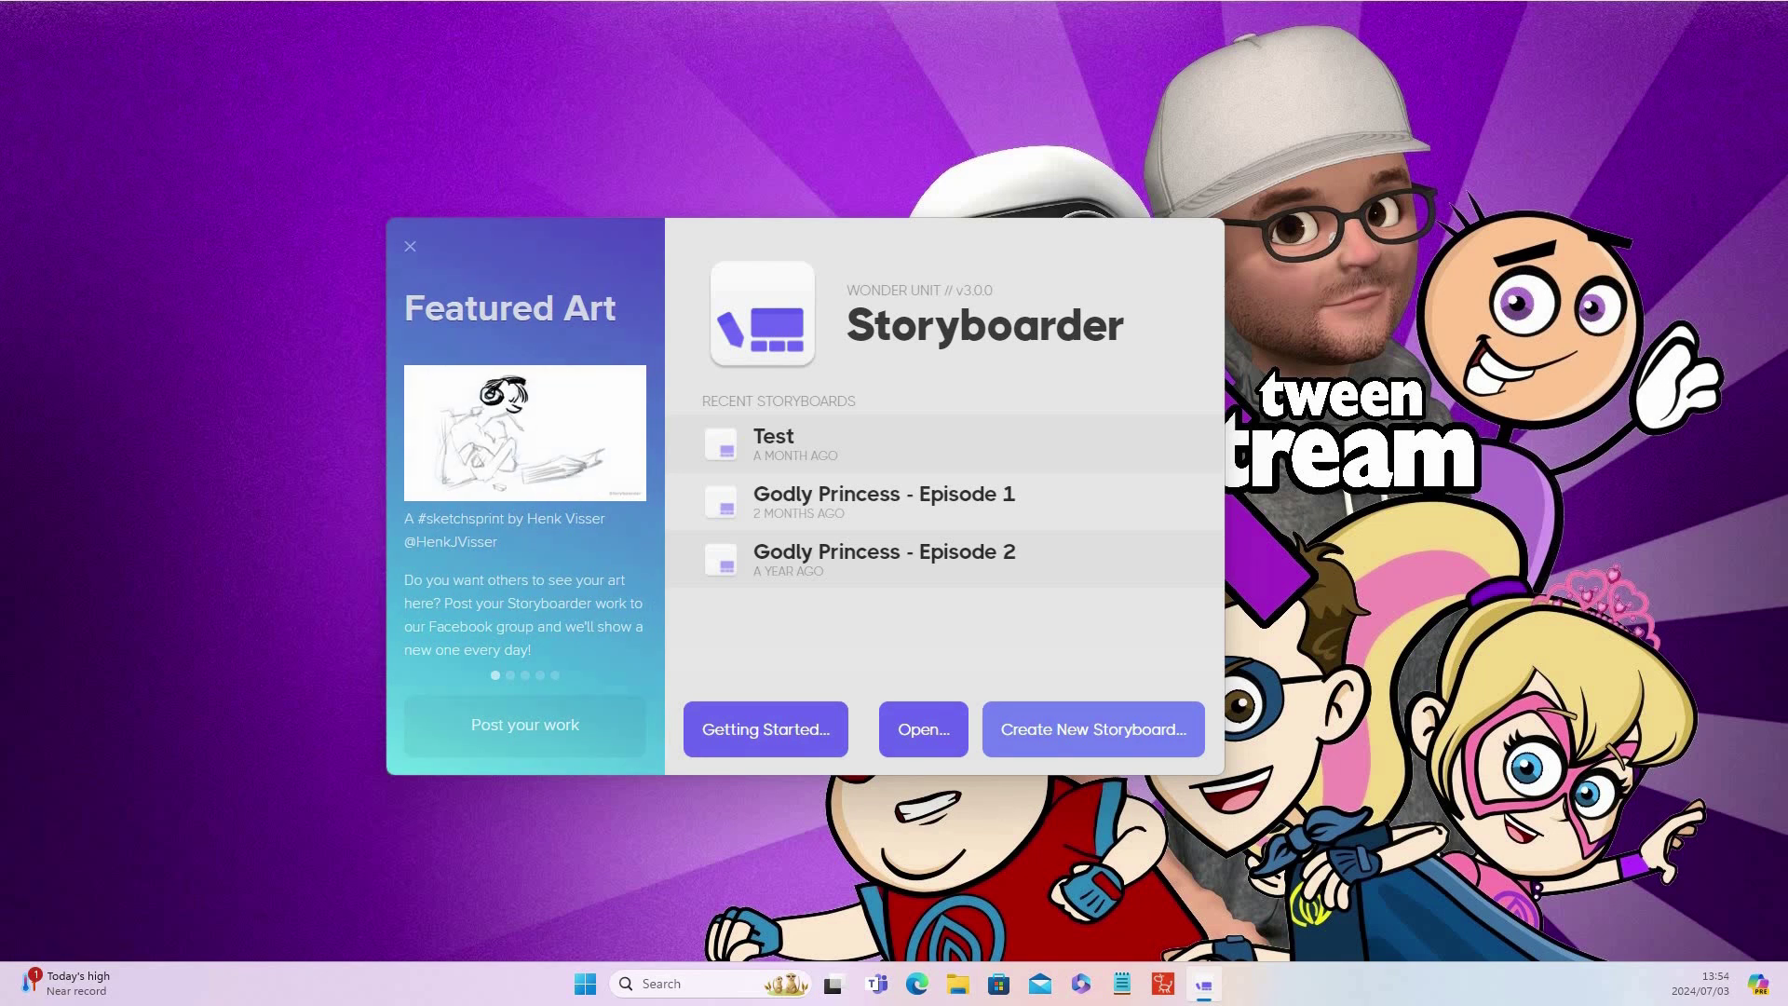
pyautogui.click(1094, 729)
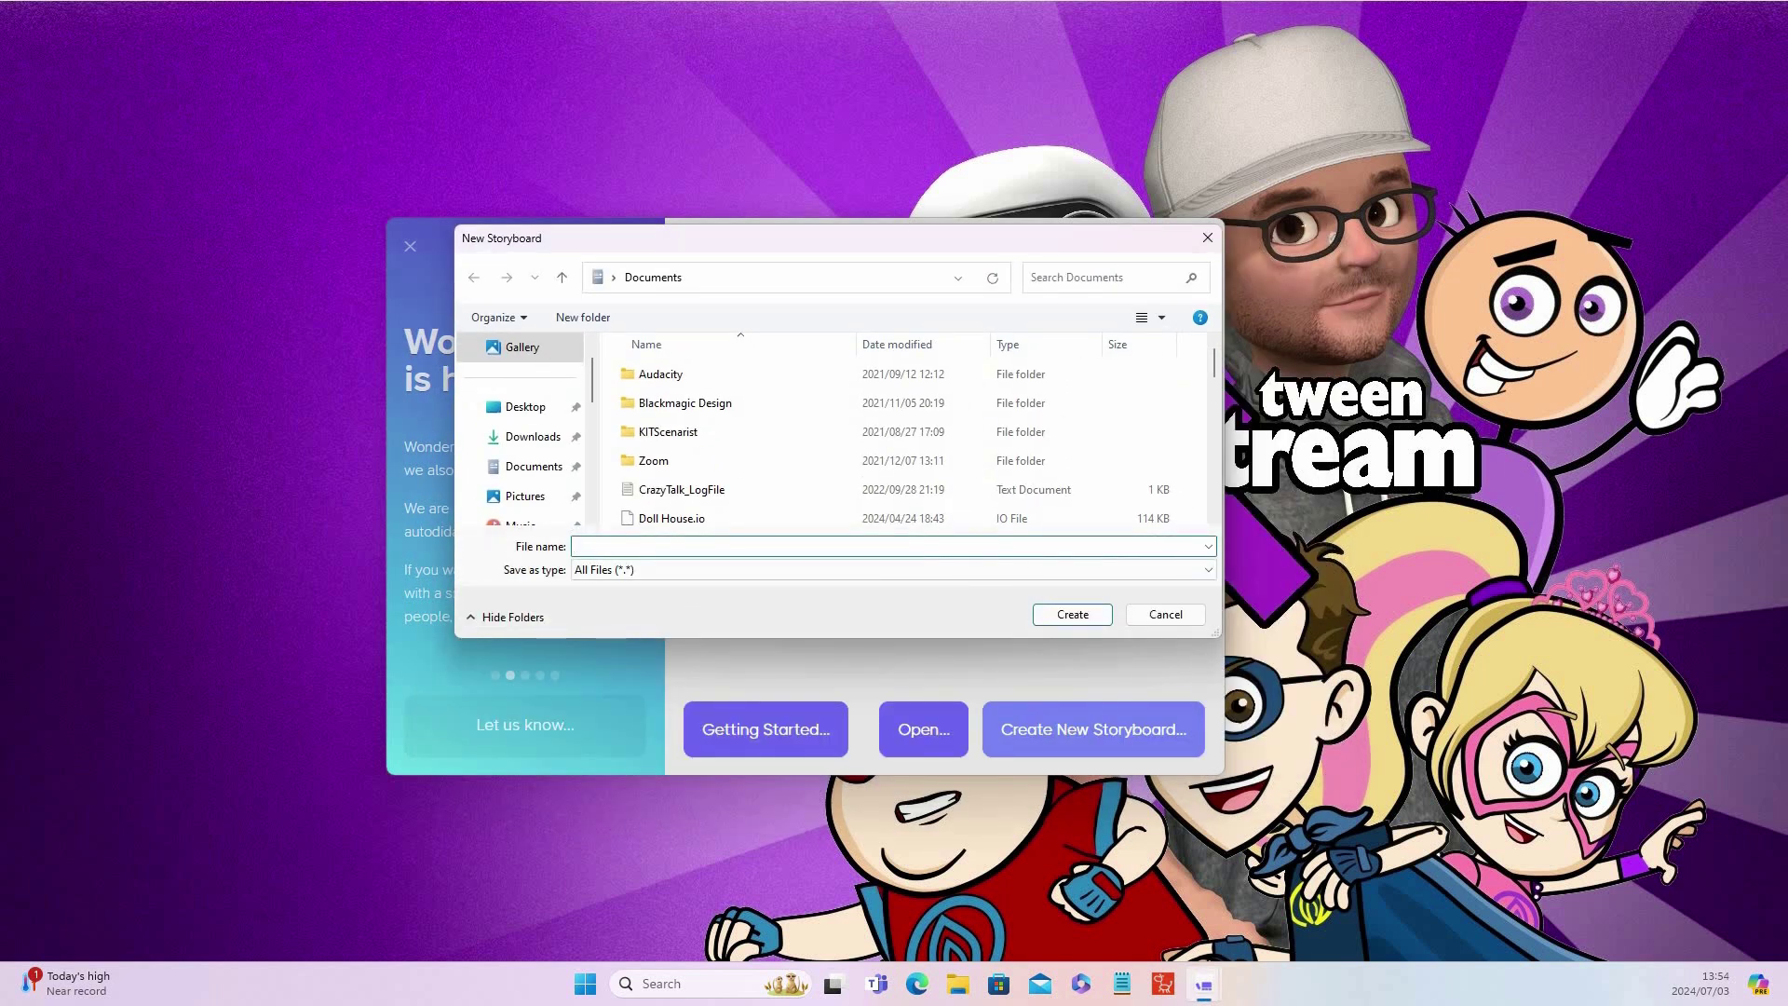
pyautogui.click(526, 407)
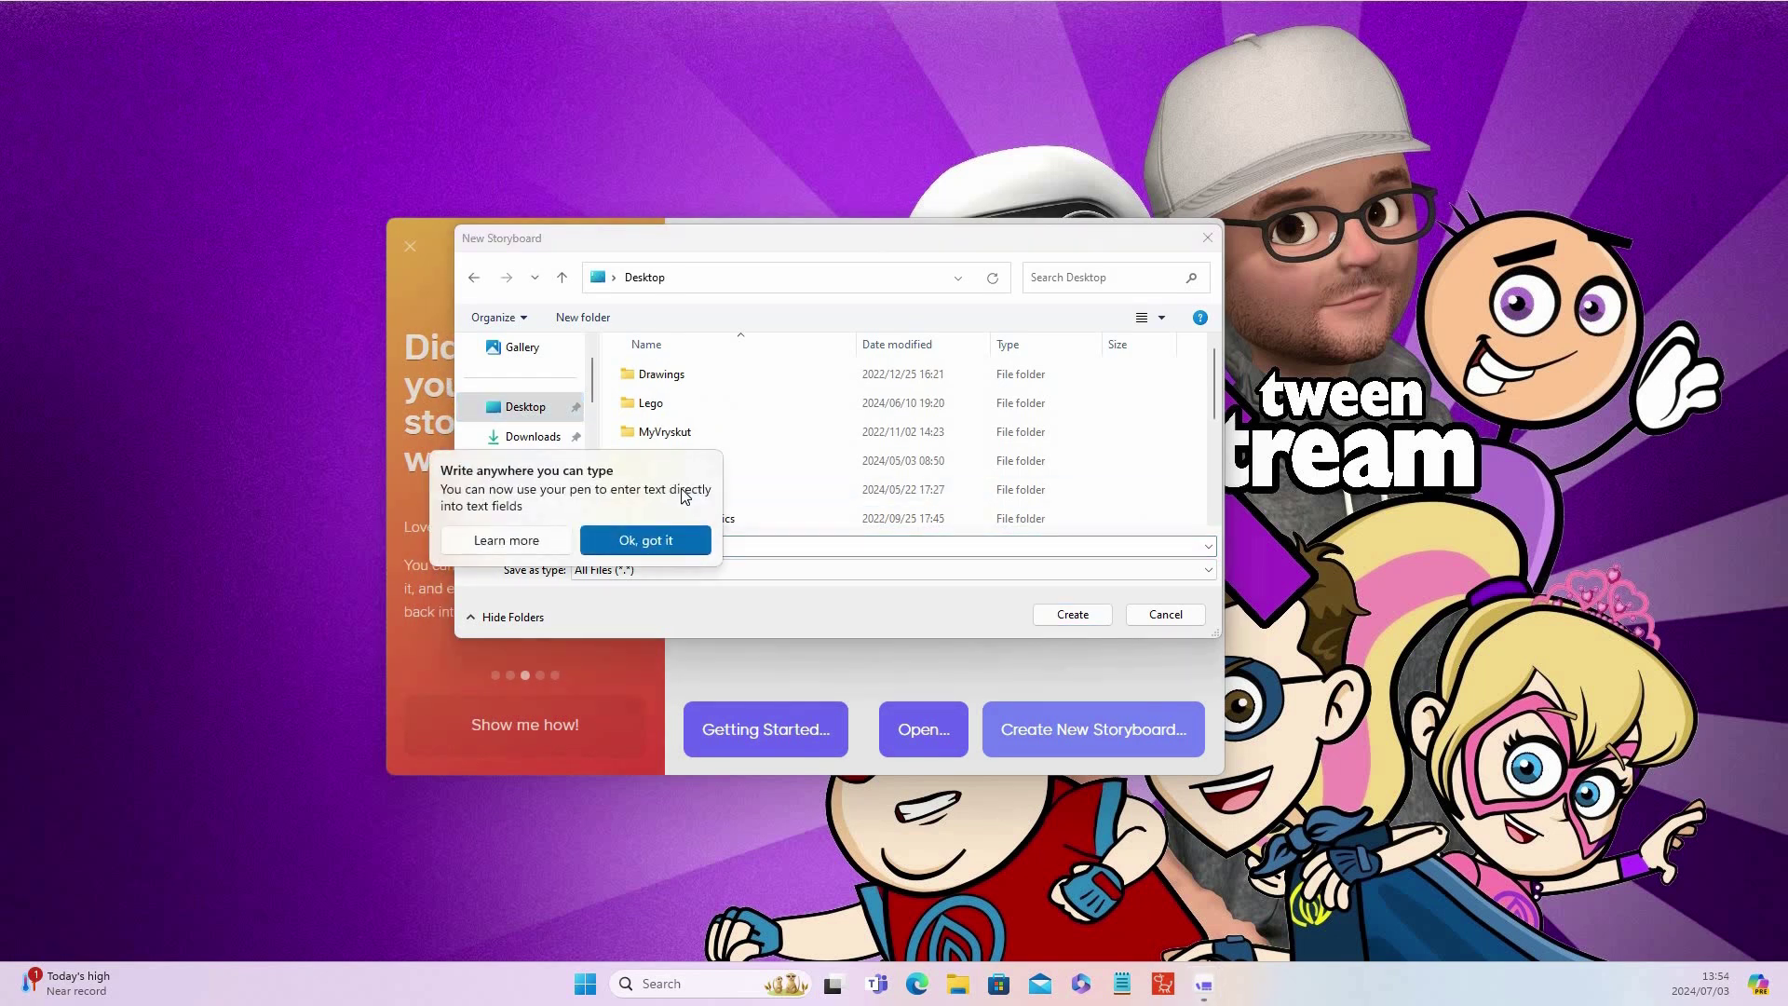
pyautogui.click(645, 541)
pyautogui.write('Test R')
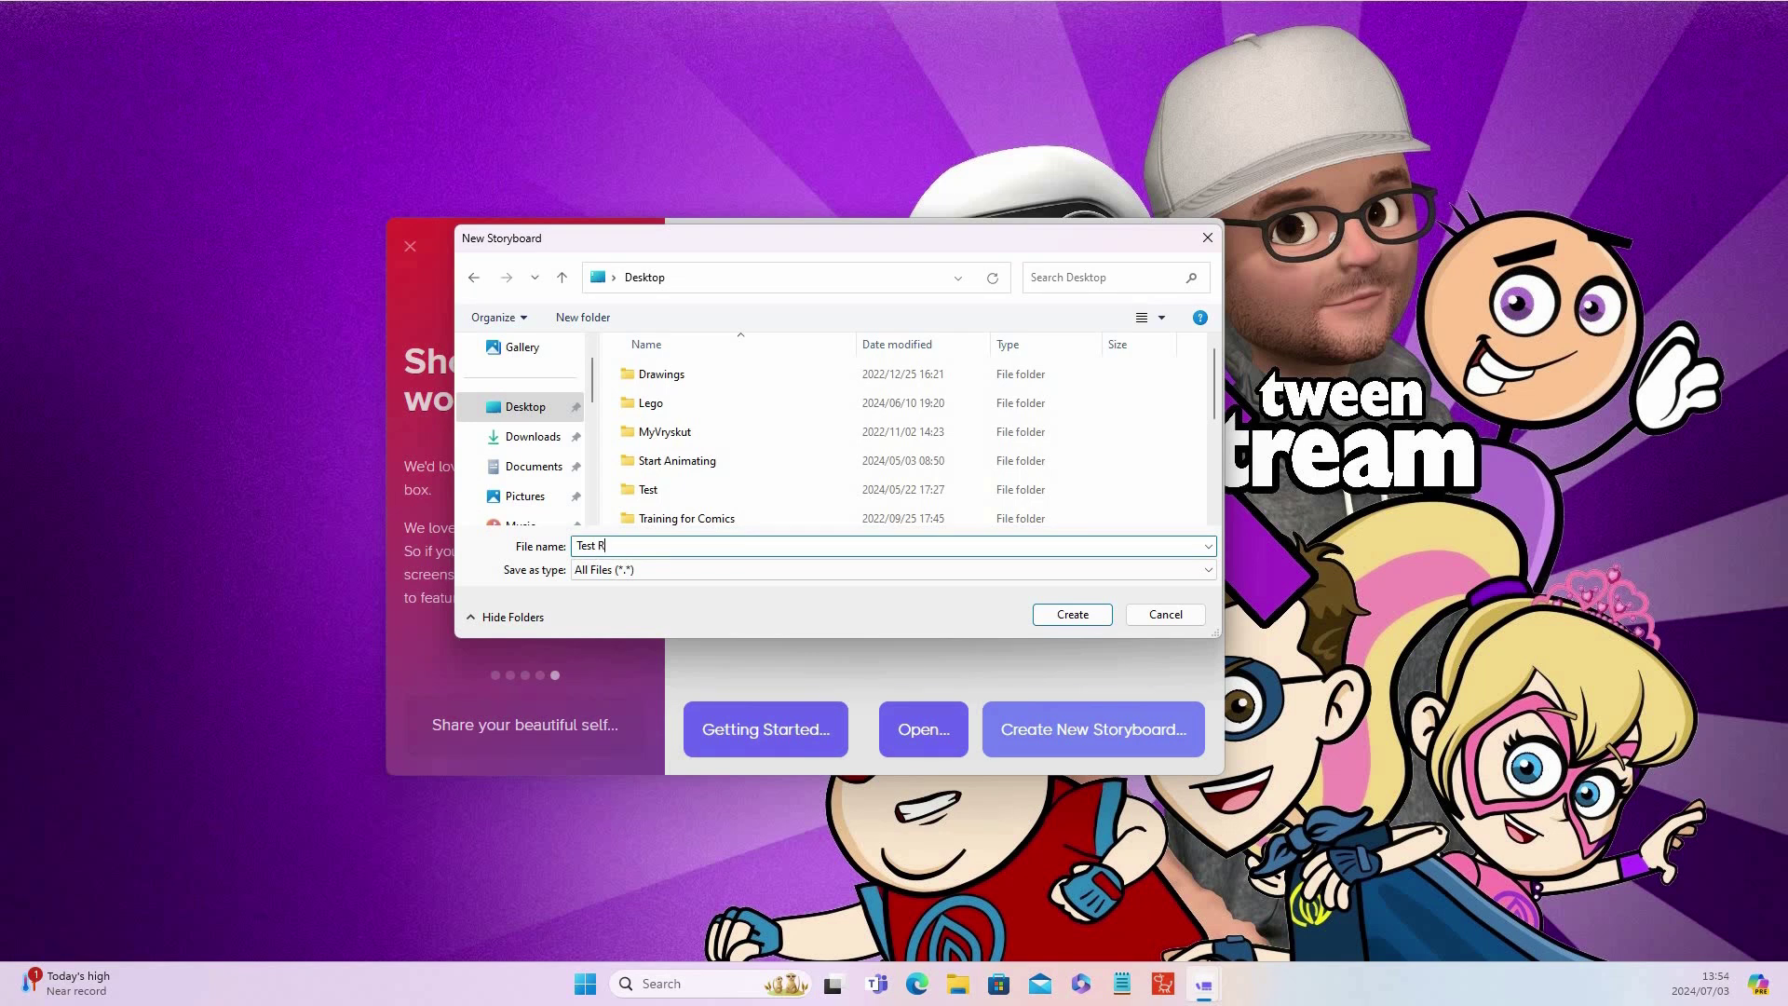
pyautogui.write('un')
pyautogui.press('Return')
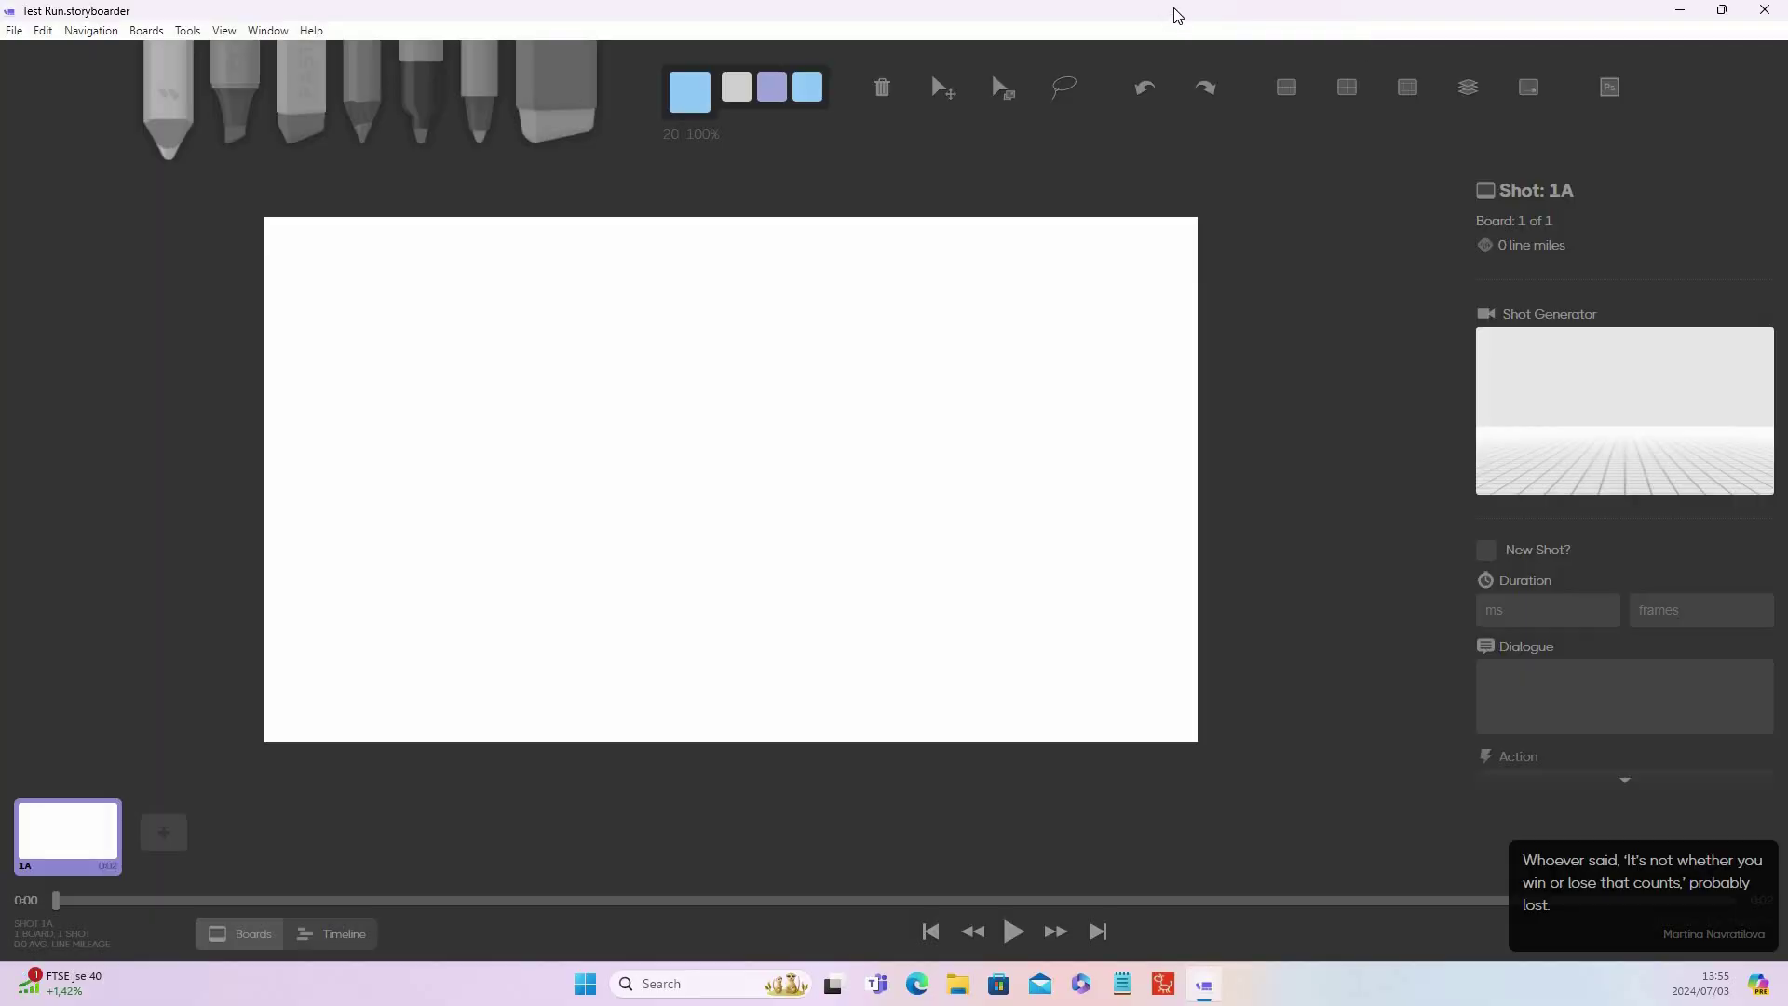
# Cycle through the available drawing tools and settle on the regular dark pencil.
pyautogui.press('2')
pyautogui.press('3')
pyautogui.press('4')
pyautogui.press('5')
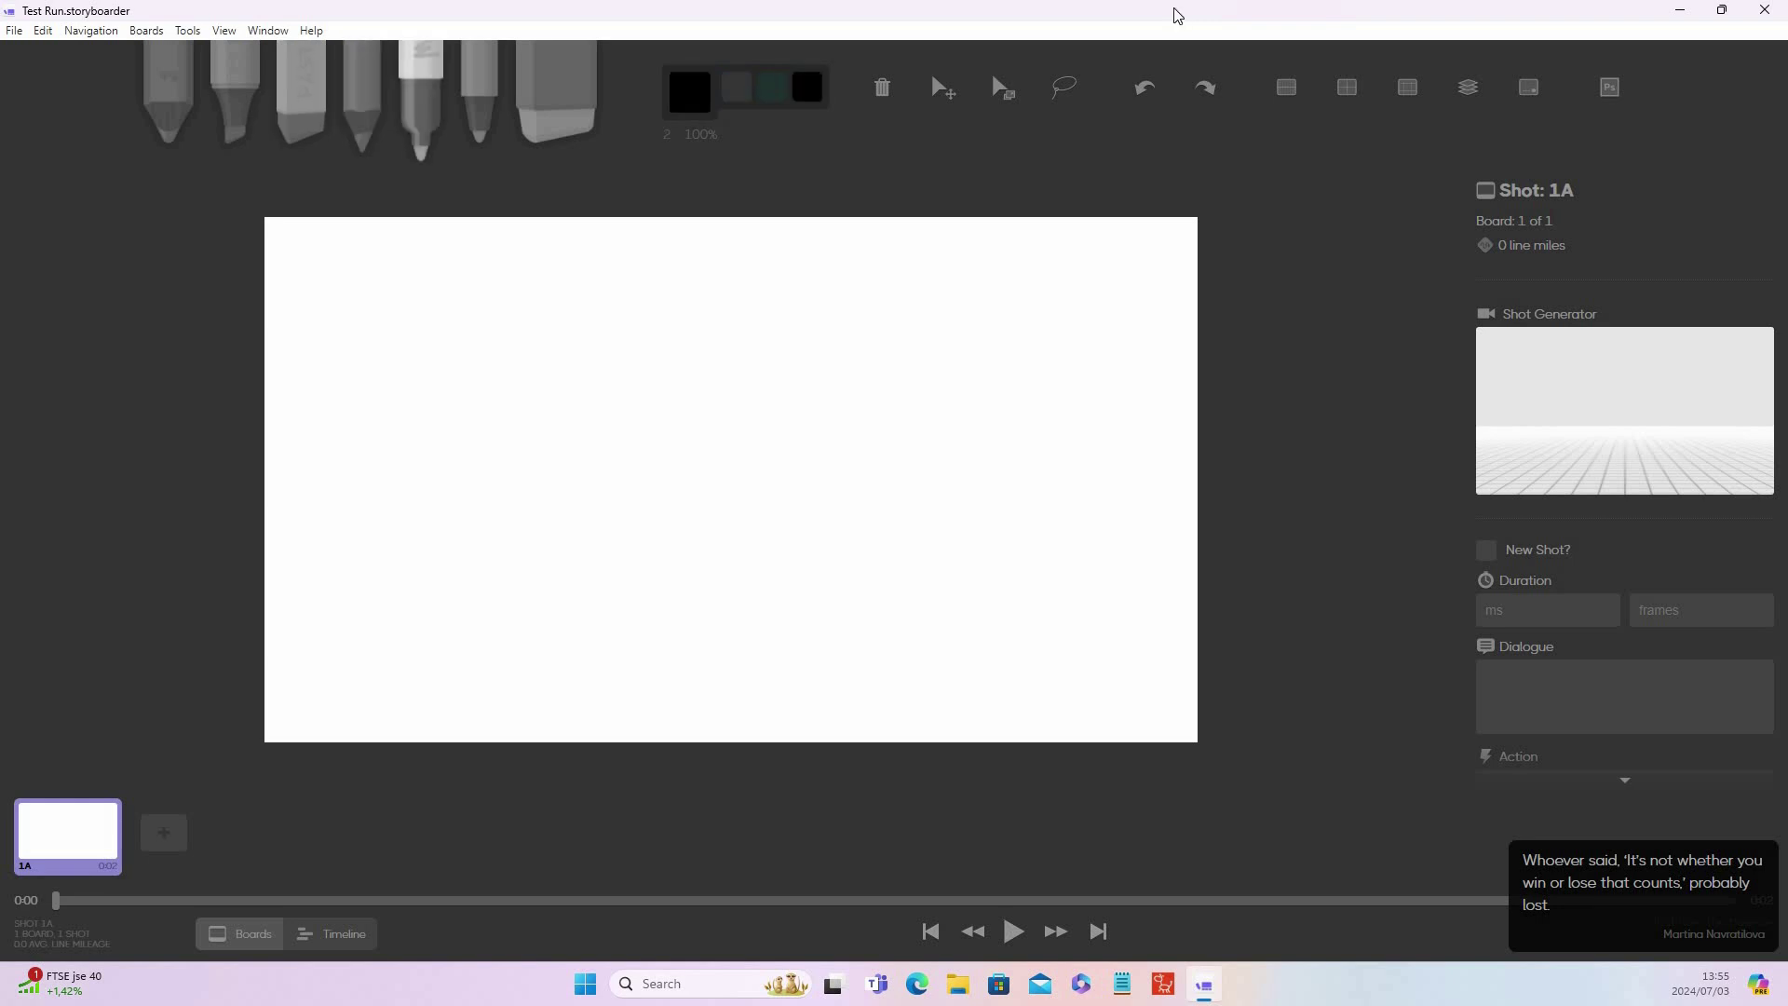
pyautogui.press('6')
pyautogui.press('7')
pyautogui.press('5')
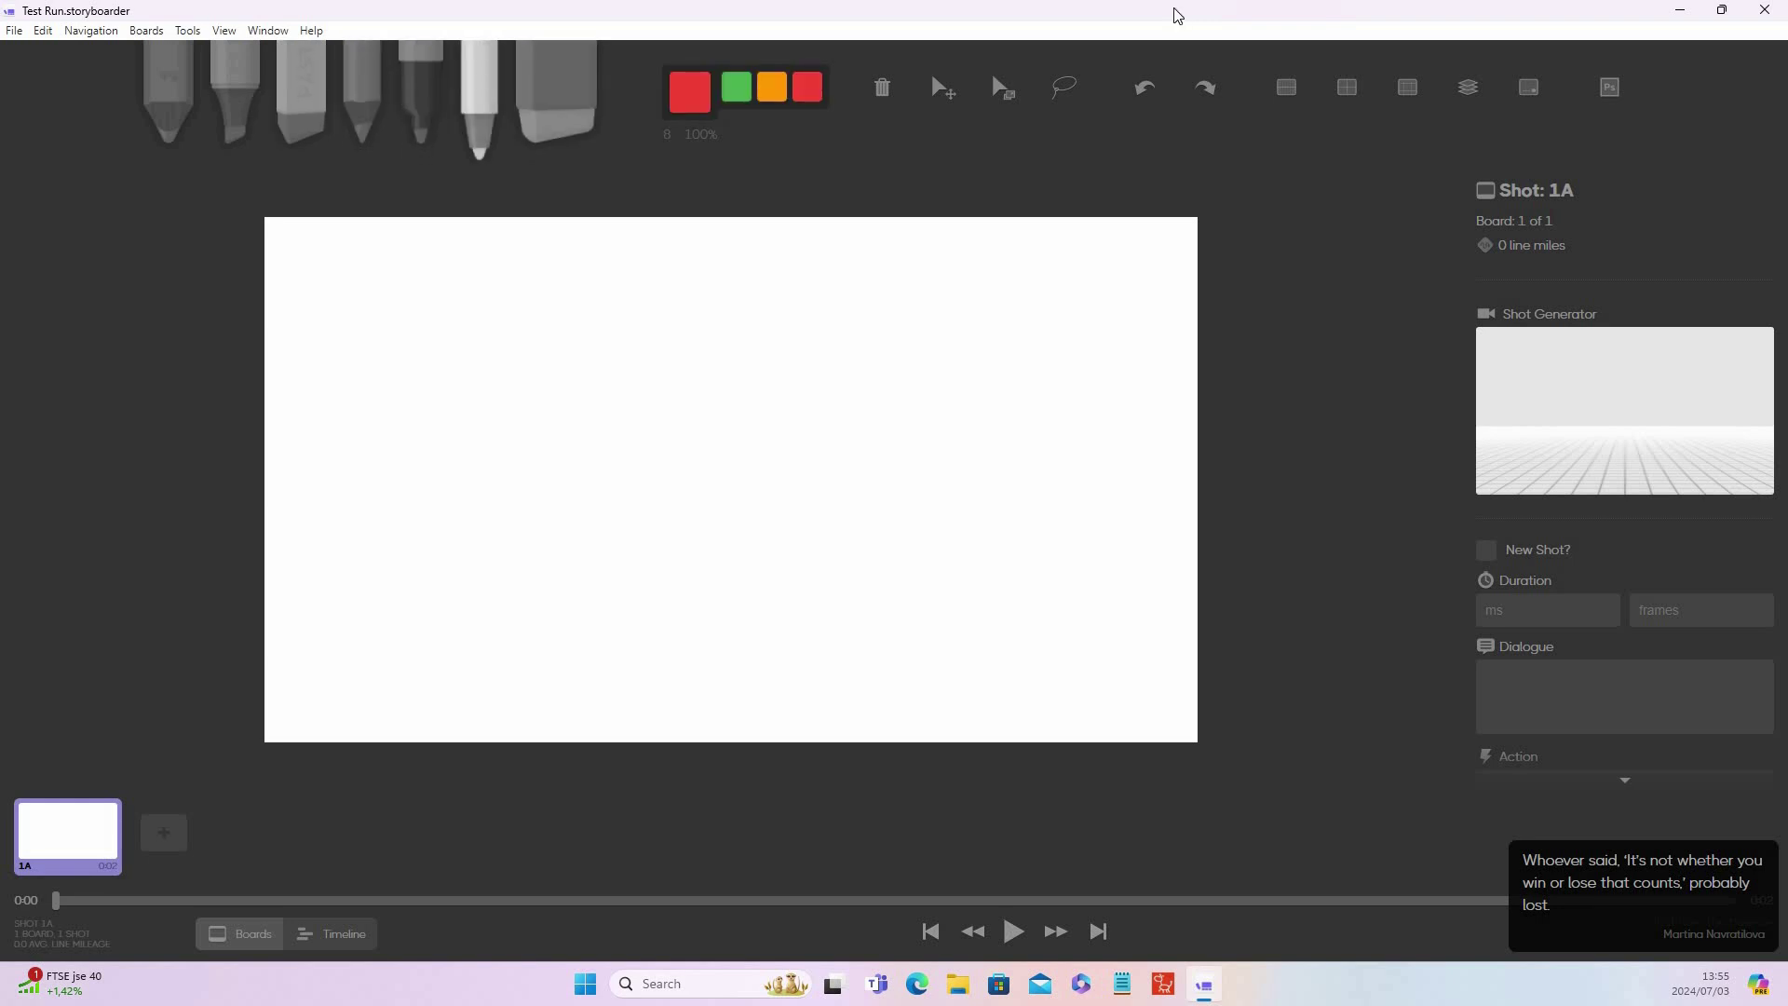
pyautogui.press('4')
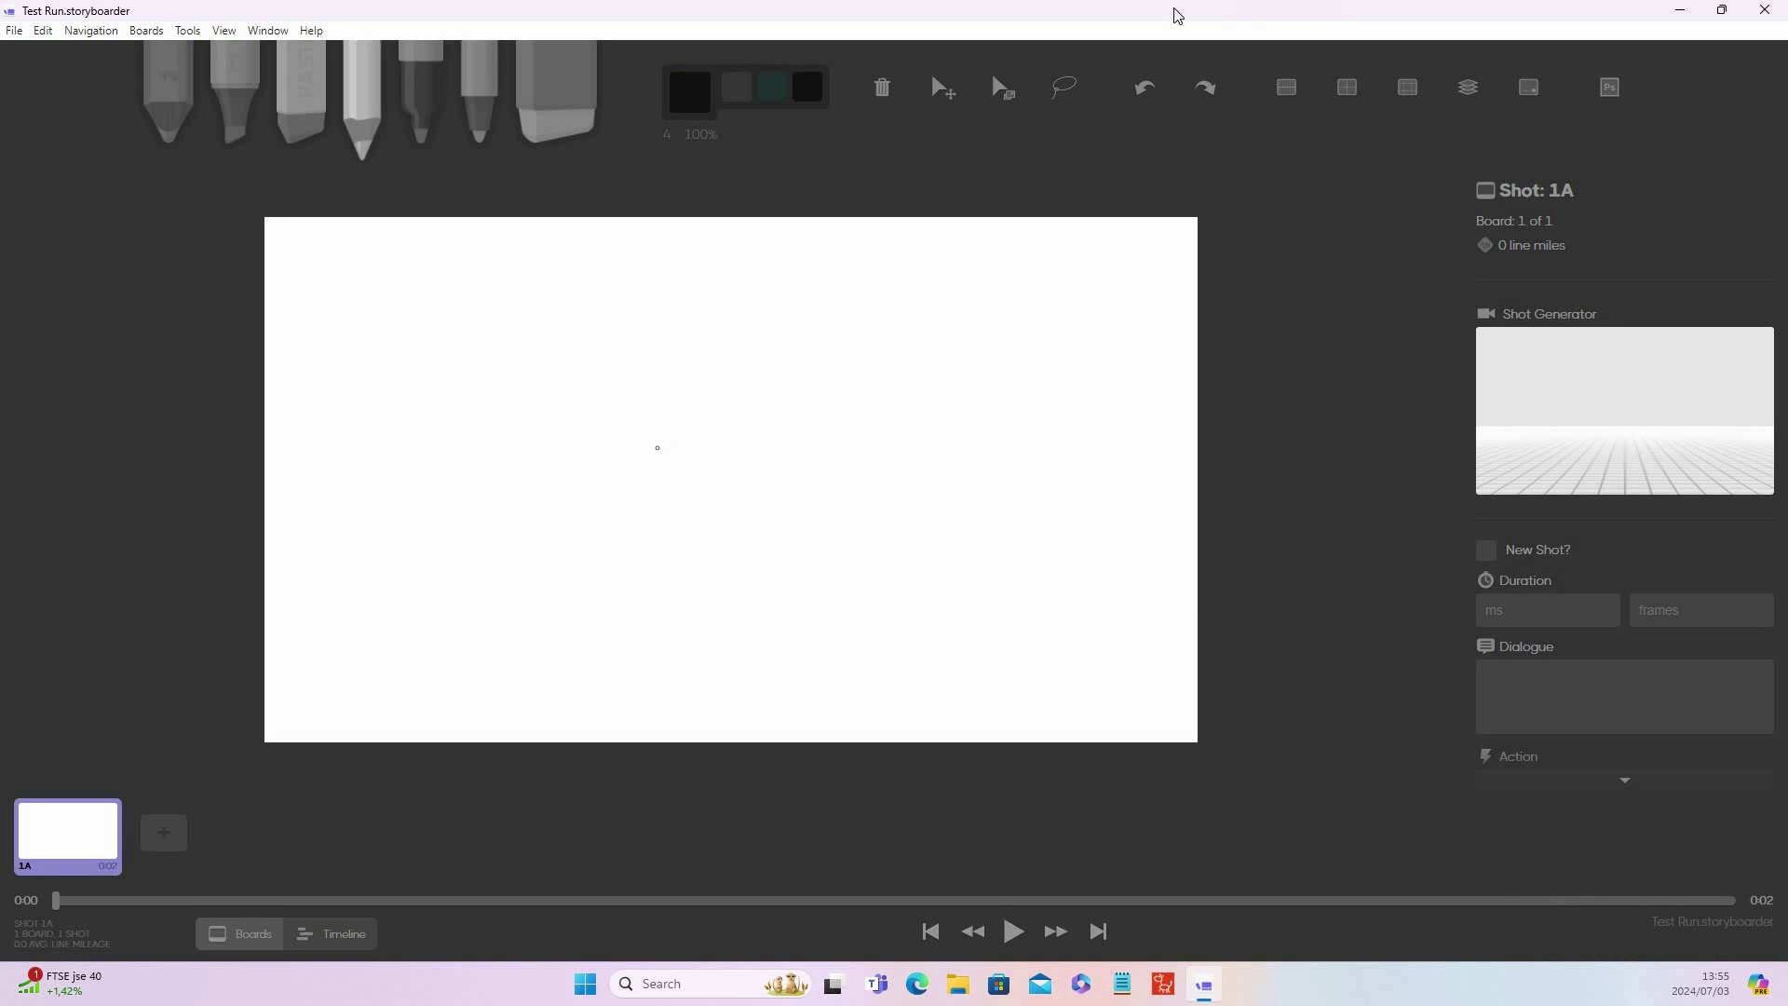
# Try freehand pencil strokes at brush sizes 33 and 16 on board 1A, undoing each one.
pyautogui.press('BackSpace')
pyautogui.press(']')
pyautogui.moveTo(703, 419); pyautogui.dragTo(814, 584)
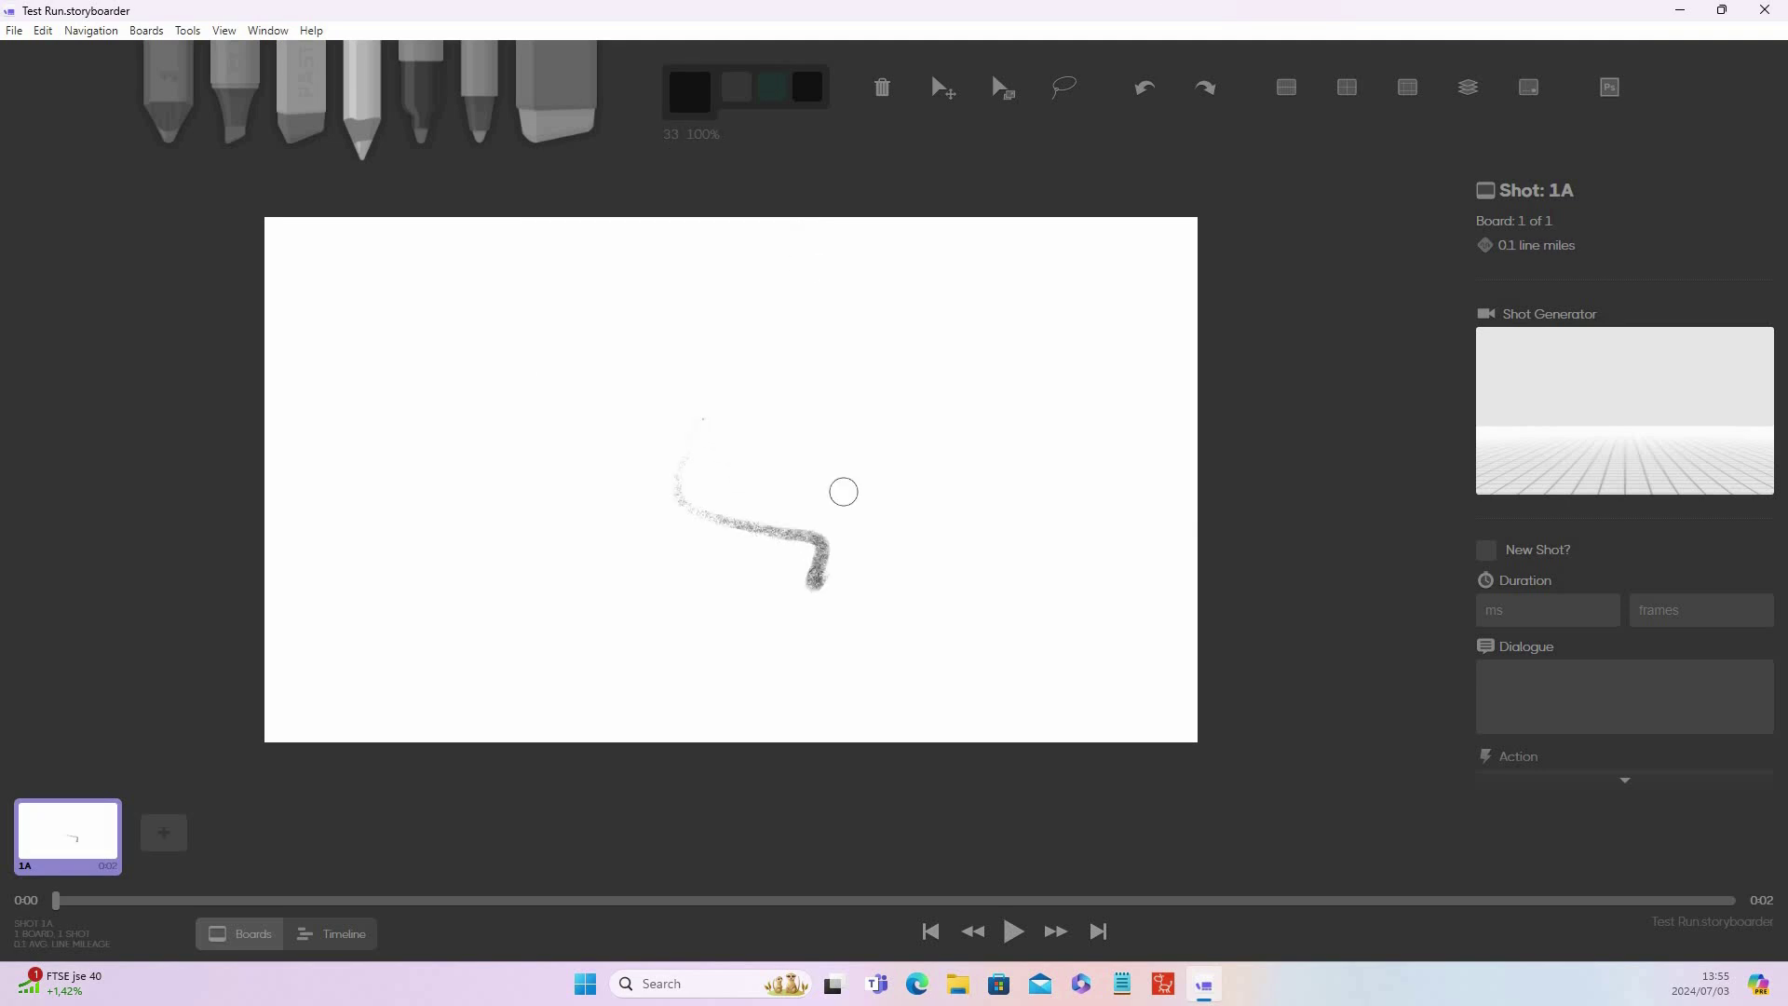
pyautogui.hotkey('ctrl', 'z')
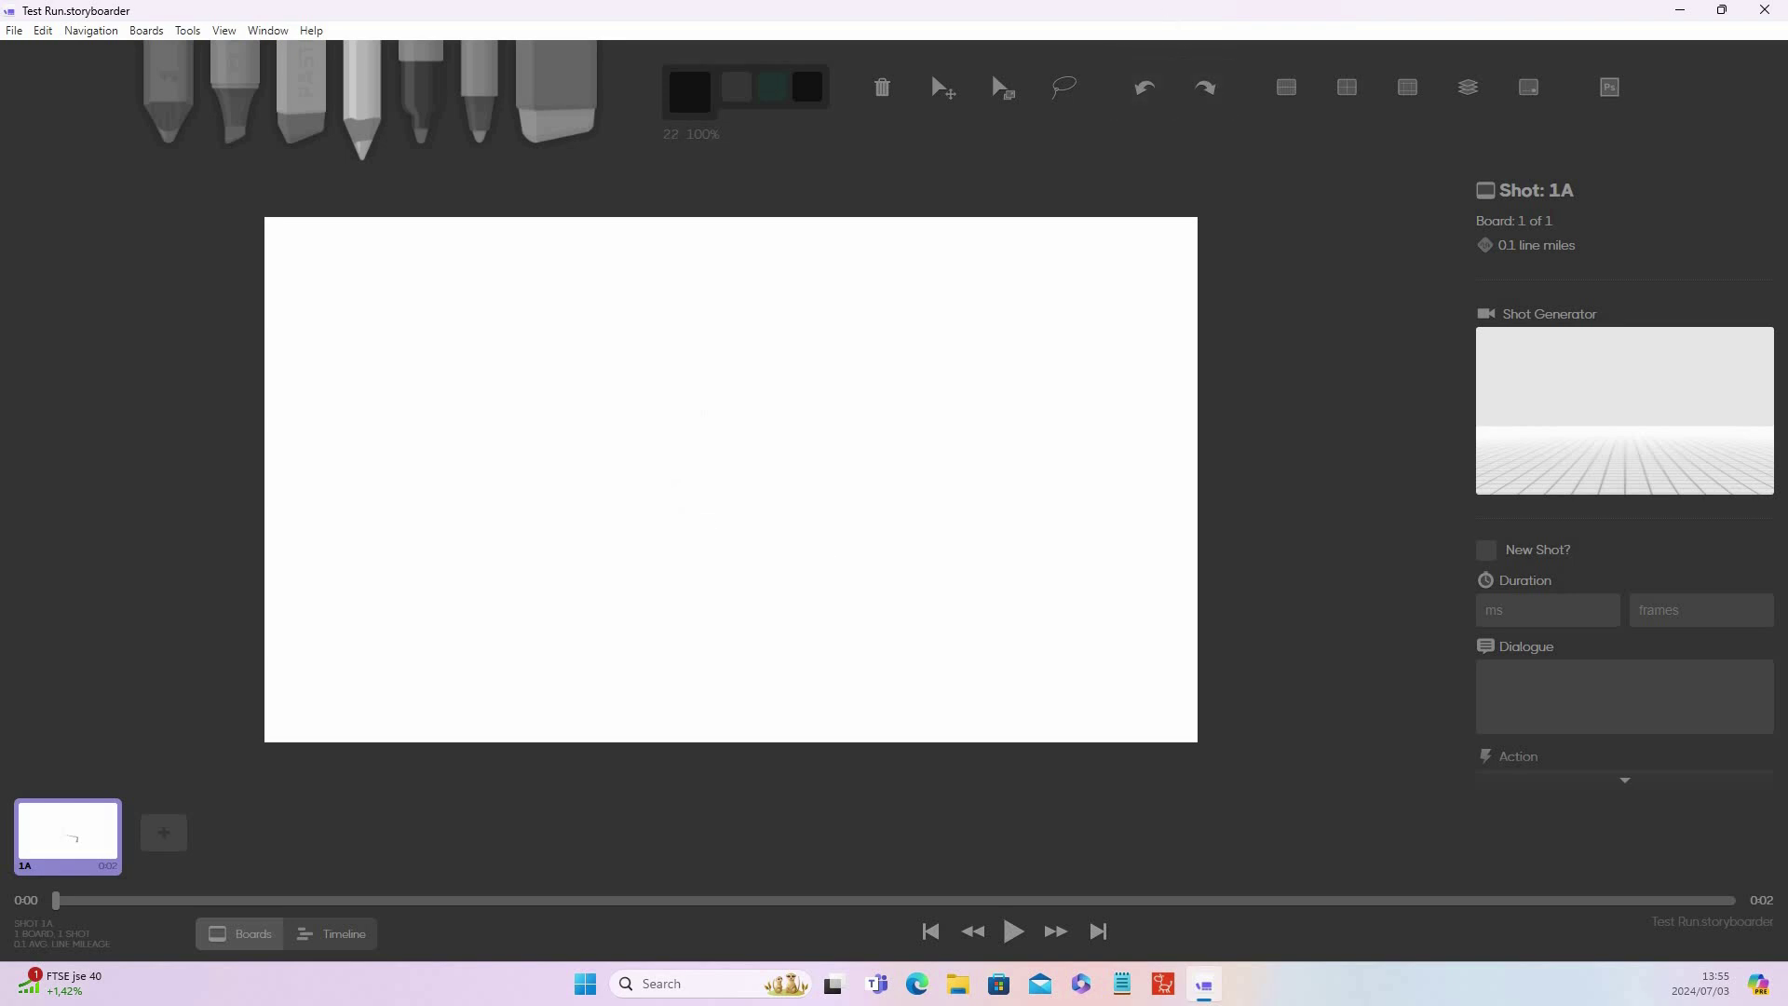
pyautogui.press('[')
pyautogui.press('[')
pyautogui.moveTo(778, 371)
pyautogui.mouseDown()
pyautogui.moveTo(818, 412)
pyautogui.moveTo(823, 480)
pyautogui.moveTo(916, 500)
pyautogui.mouseUp()
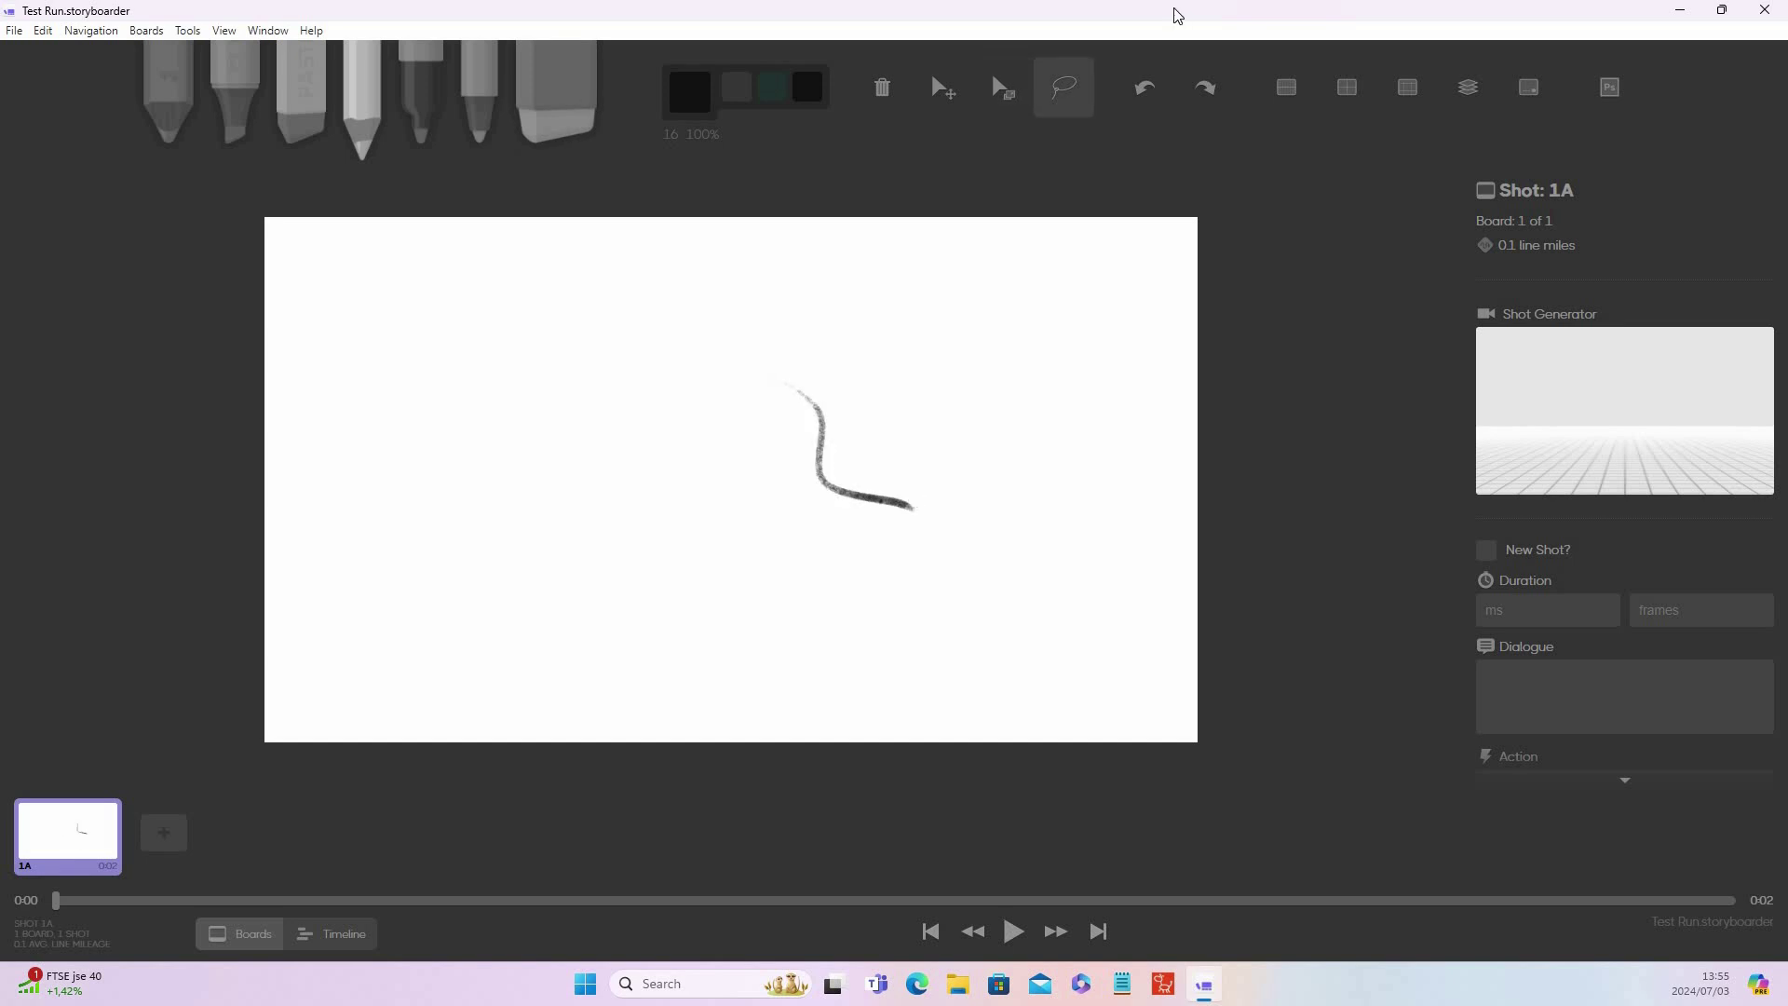
pyautogui.click(1145, 87)
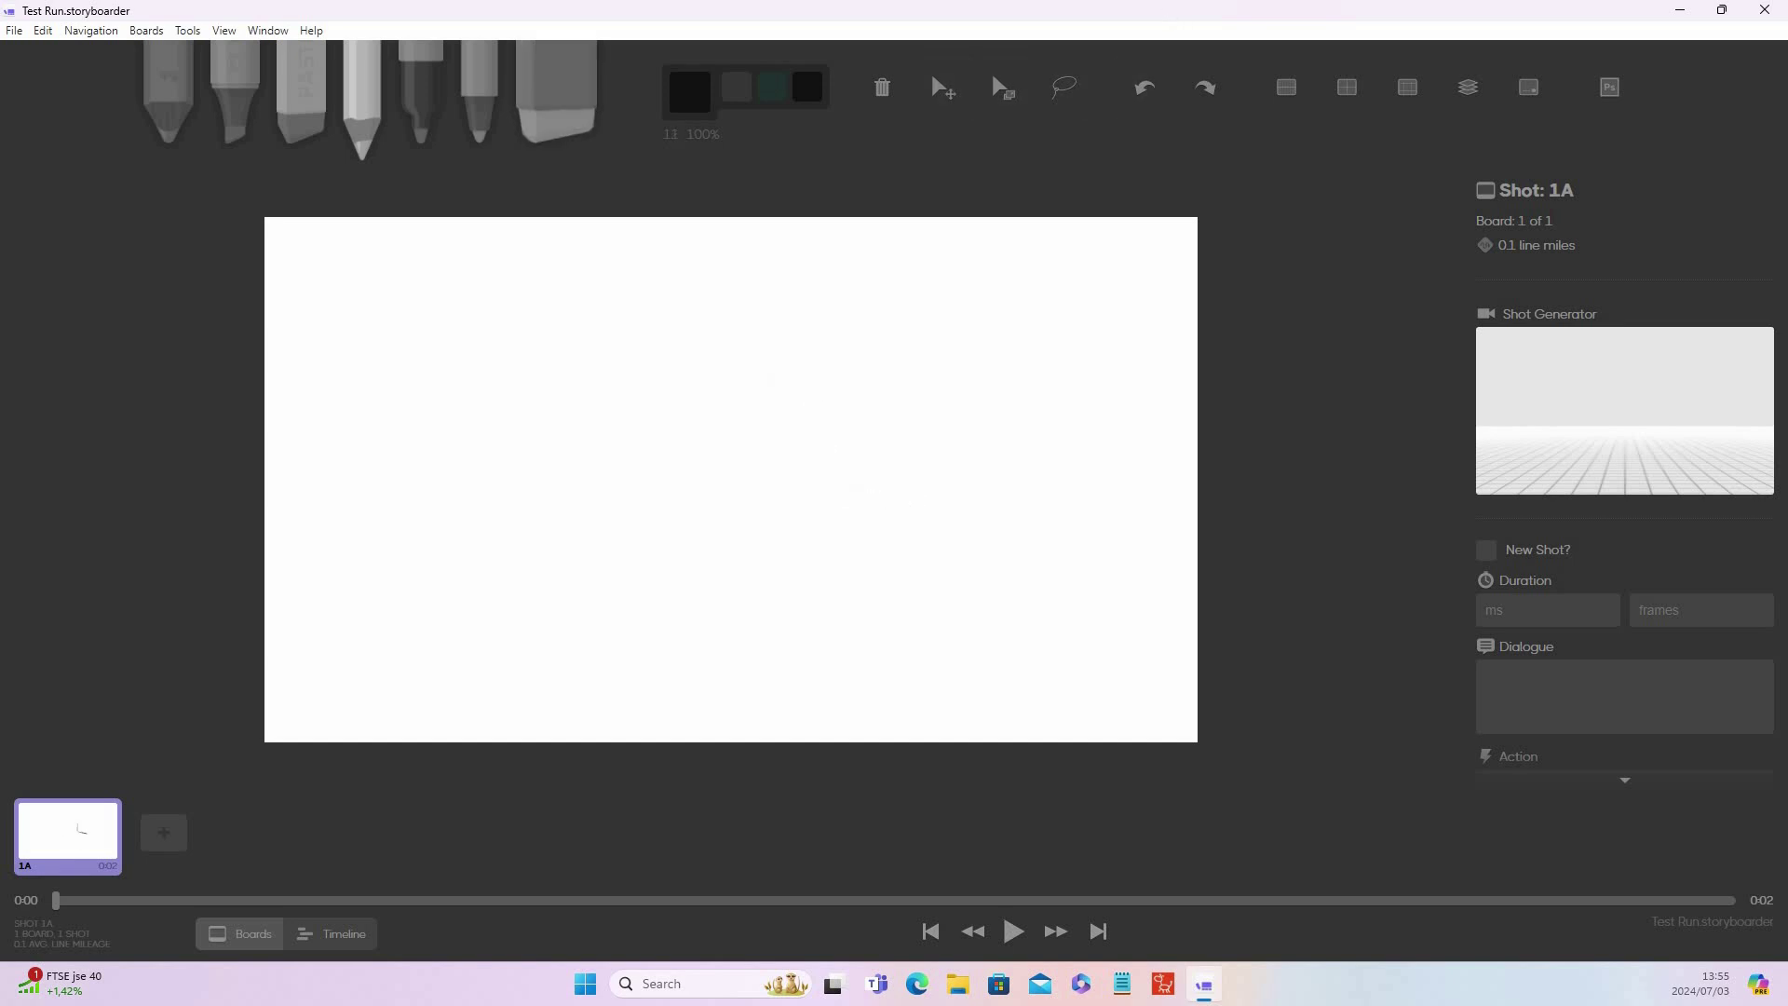
# Set the pencil size to 9 and test it with a stroke, undoing that stroke.
pyautogui.press(']')
pyautogui.moveTo(618, 408)
pyautogui.mouseDown()
pyautogui.moveTo(598, 486)
pyautogui.moveTo(662, 481)
pyautogui.moveTo(749, 494)
pyautogui.mouseUp()
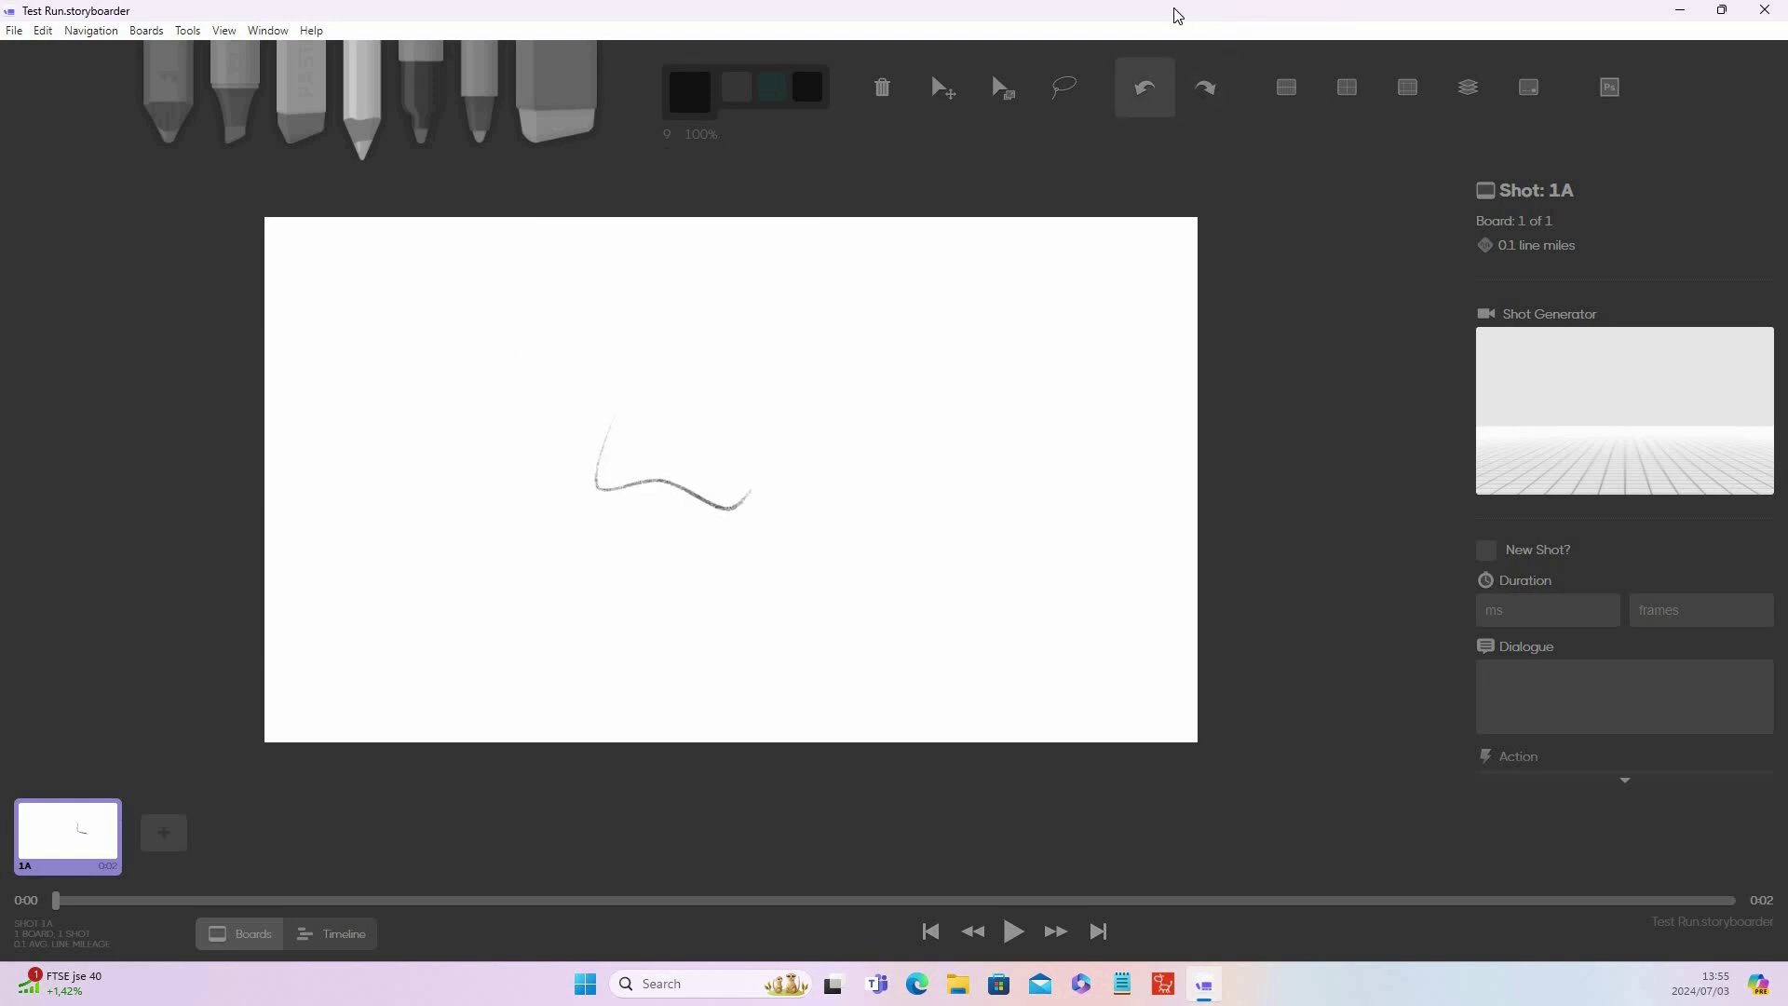
pyautogui.click(1144, 87)
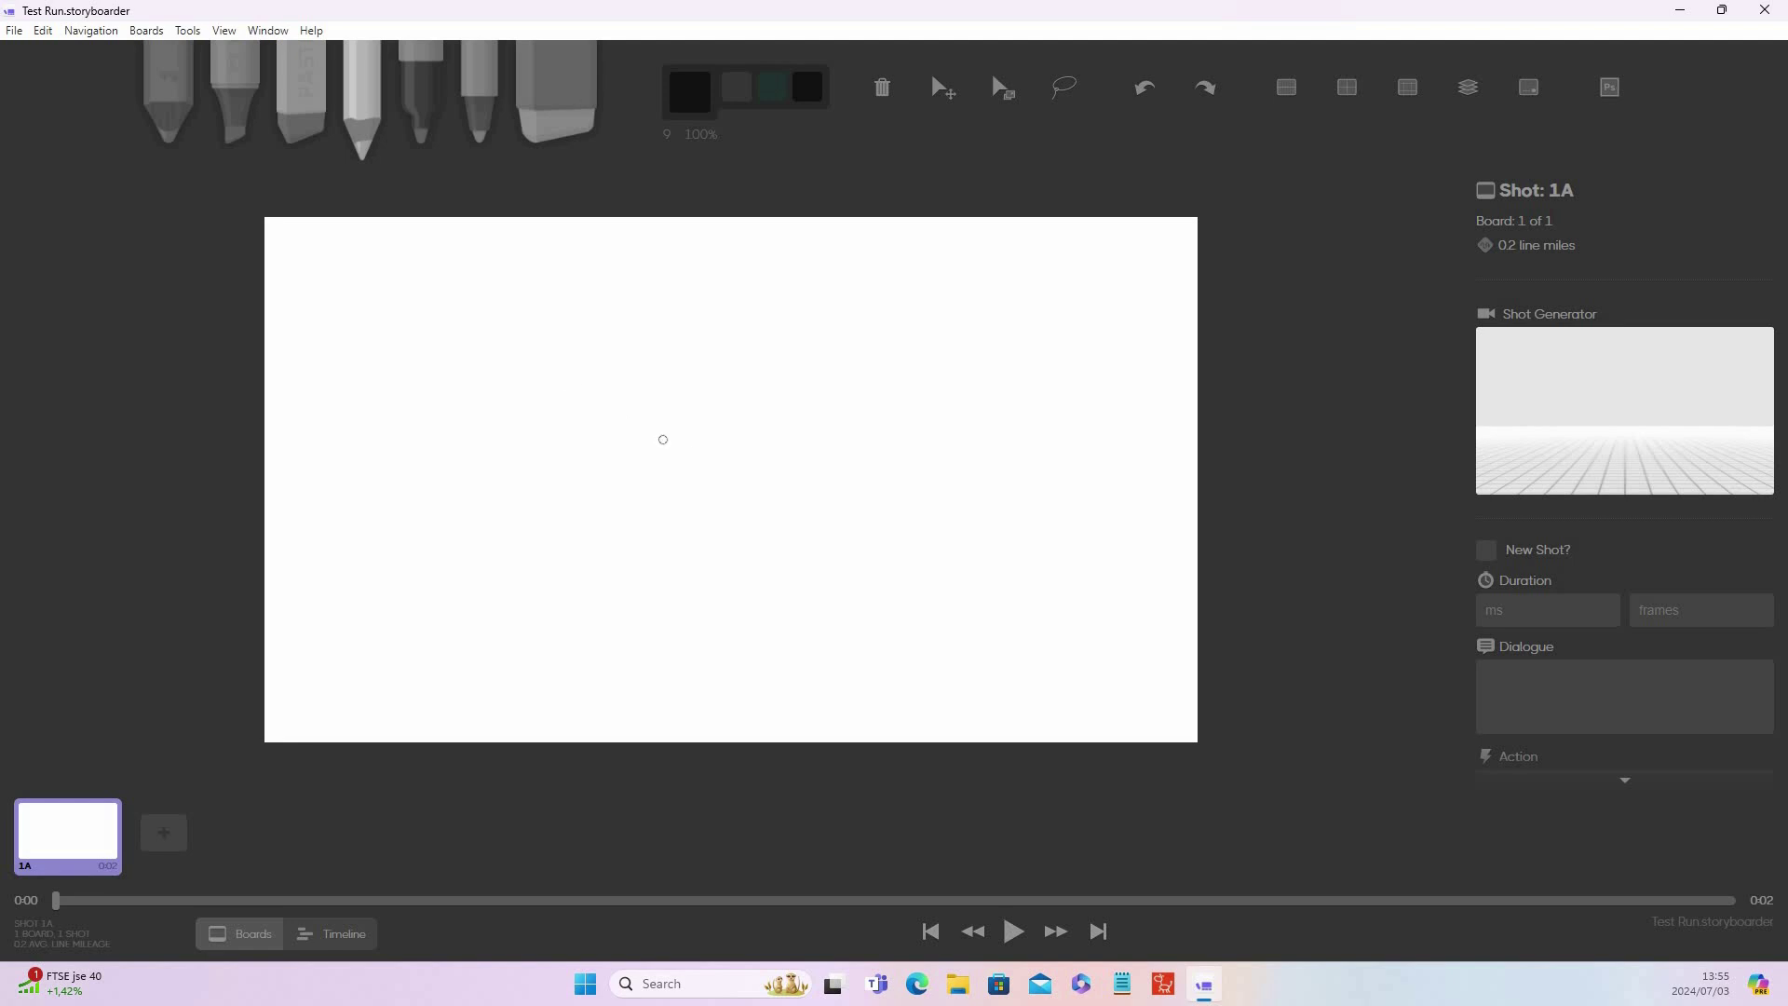
# Sketch a small house mid-frame with a double-line pitched roof, a door and a paned window at its upper right.
pyautogui.moveTo(634, 456); pyautogui.dragTo(645, 587)
pyautogui.moveTo(748, 464)
pyautogui.mouseDown()
pyautogui.moveTo(747, 594)
pyautogui.moveTo(683, 609)
pyautogui.moveTo(759, 605)
pyautogui.mouseUp()
pyautogui.moveTo(618, 492)
pyautogui.mouseDown()
pyautogui.moveTo(702, 365)
pyautogui.moveTo(765, 499)
pyautogui.mouseUp()
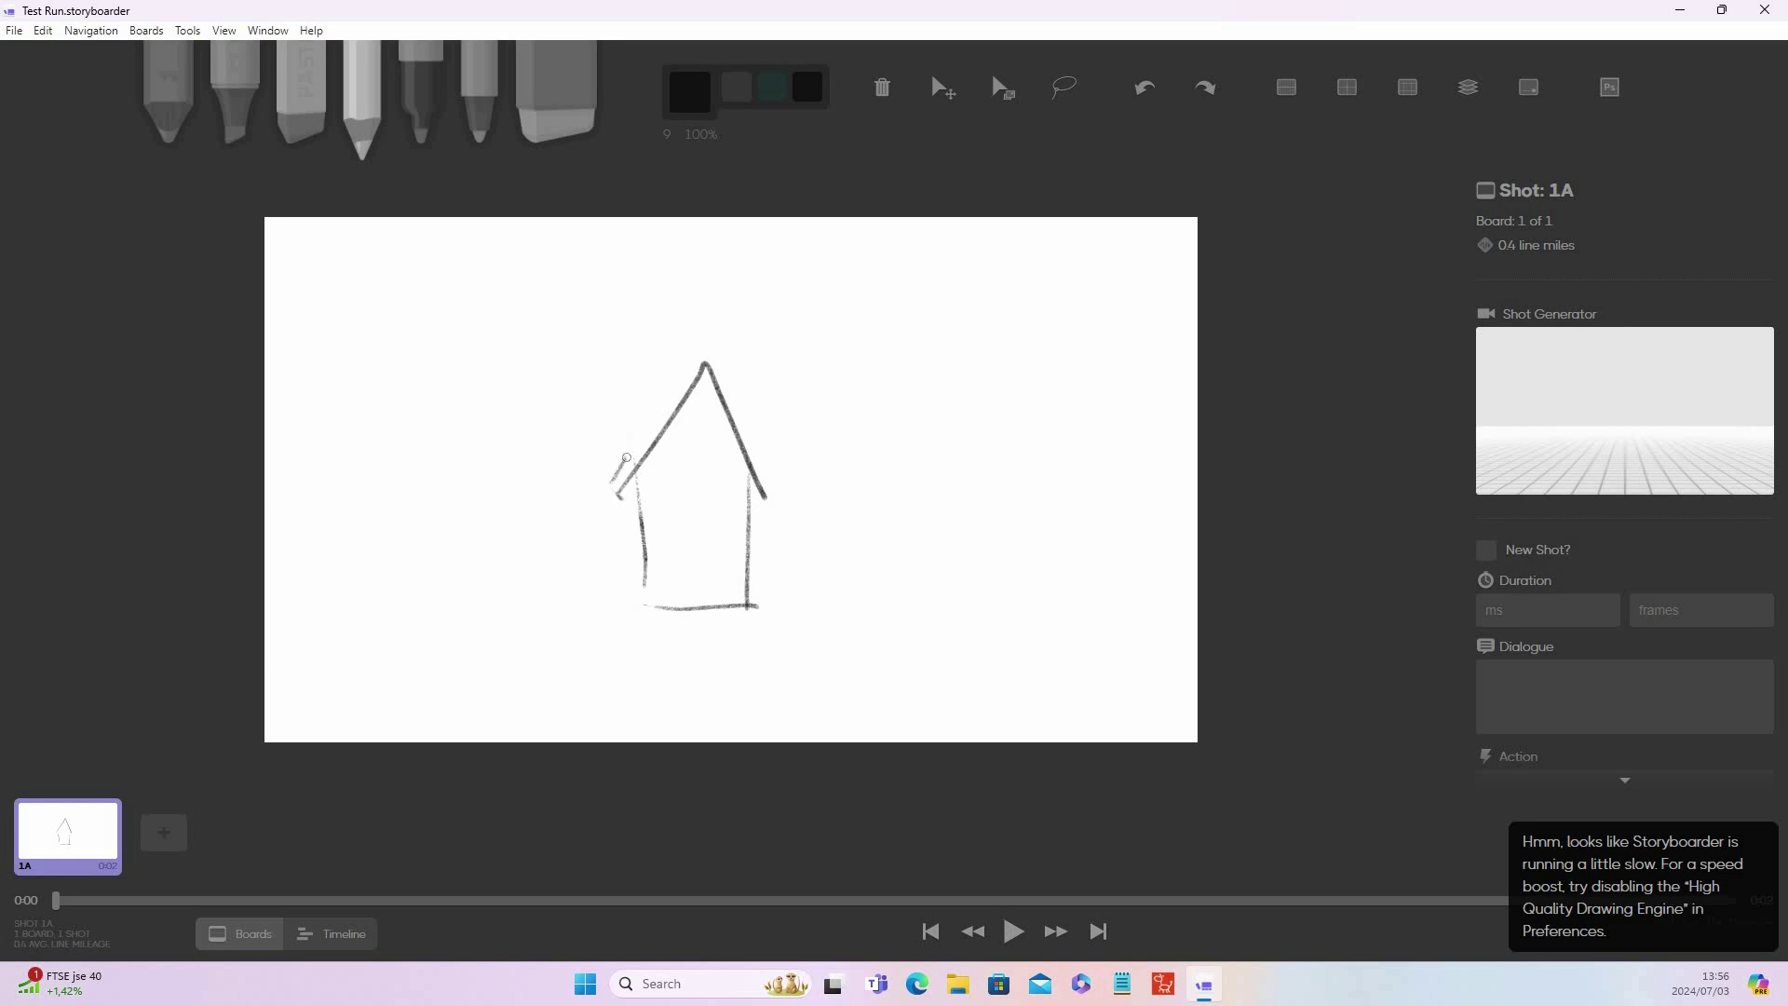
pyautogui.moveTo(627, 459)
pyautogui.mouseDown()
pyautogui.moveTo(704, 340)
pyautogui.moveTo(780, 491)
pyautogui.mouseUp()
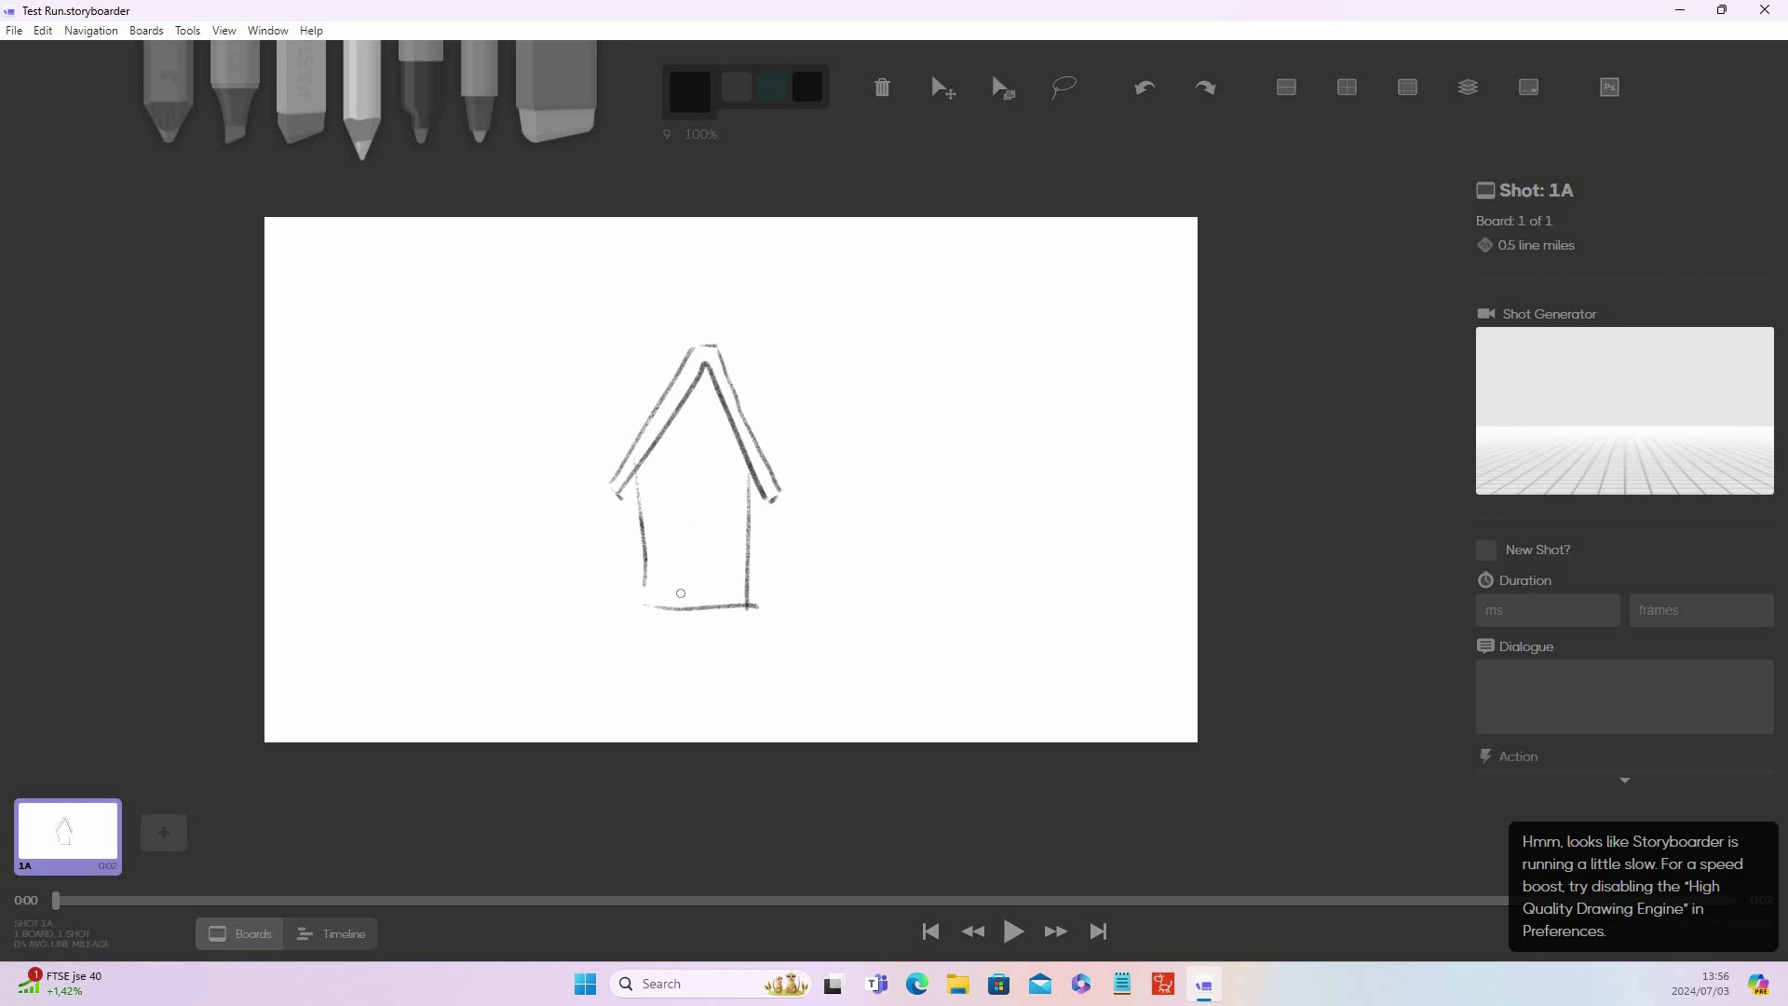
pyautogui.moveTo(681, 593)
pyautogui.mouseDown()
pyautogui.moveTo(675, 542)
pyautogui.moveTo(703, 536)
pyautogui.moveTo(715, 605)
pyautogui.mouseUp()
pyautogui.moveTo(716, 481); pyautogui.dragTo(724, 537)
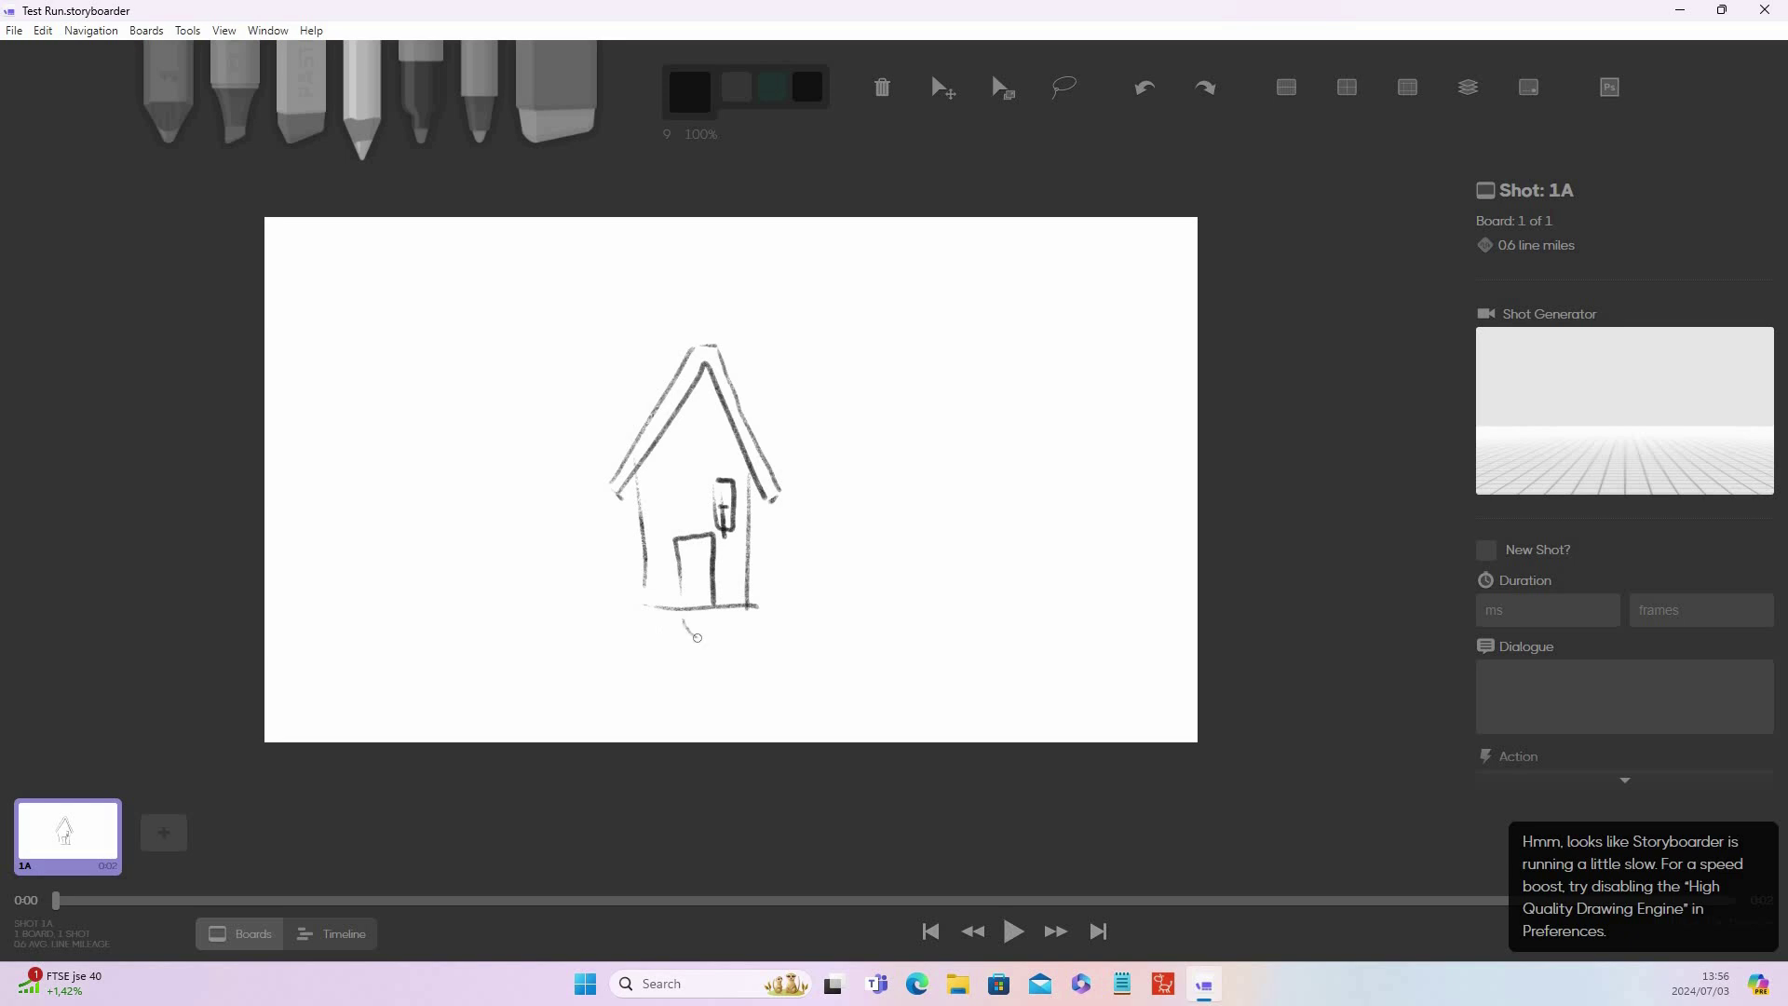
# Draw a winding path leading down from the door and a horizon line extending from both sides of the house.
pyautogui.moveTo(698, 637)
pyautogui.mouseDown()
pyautogui.moveTo(670, 719)
pyautogui.moveTo(749, 650)
pyautogui.moveTo(782, 672)
pyautogui.moveTo(763, 723)
pyautogui.mouseUp()
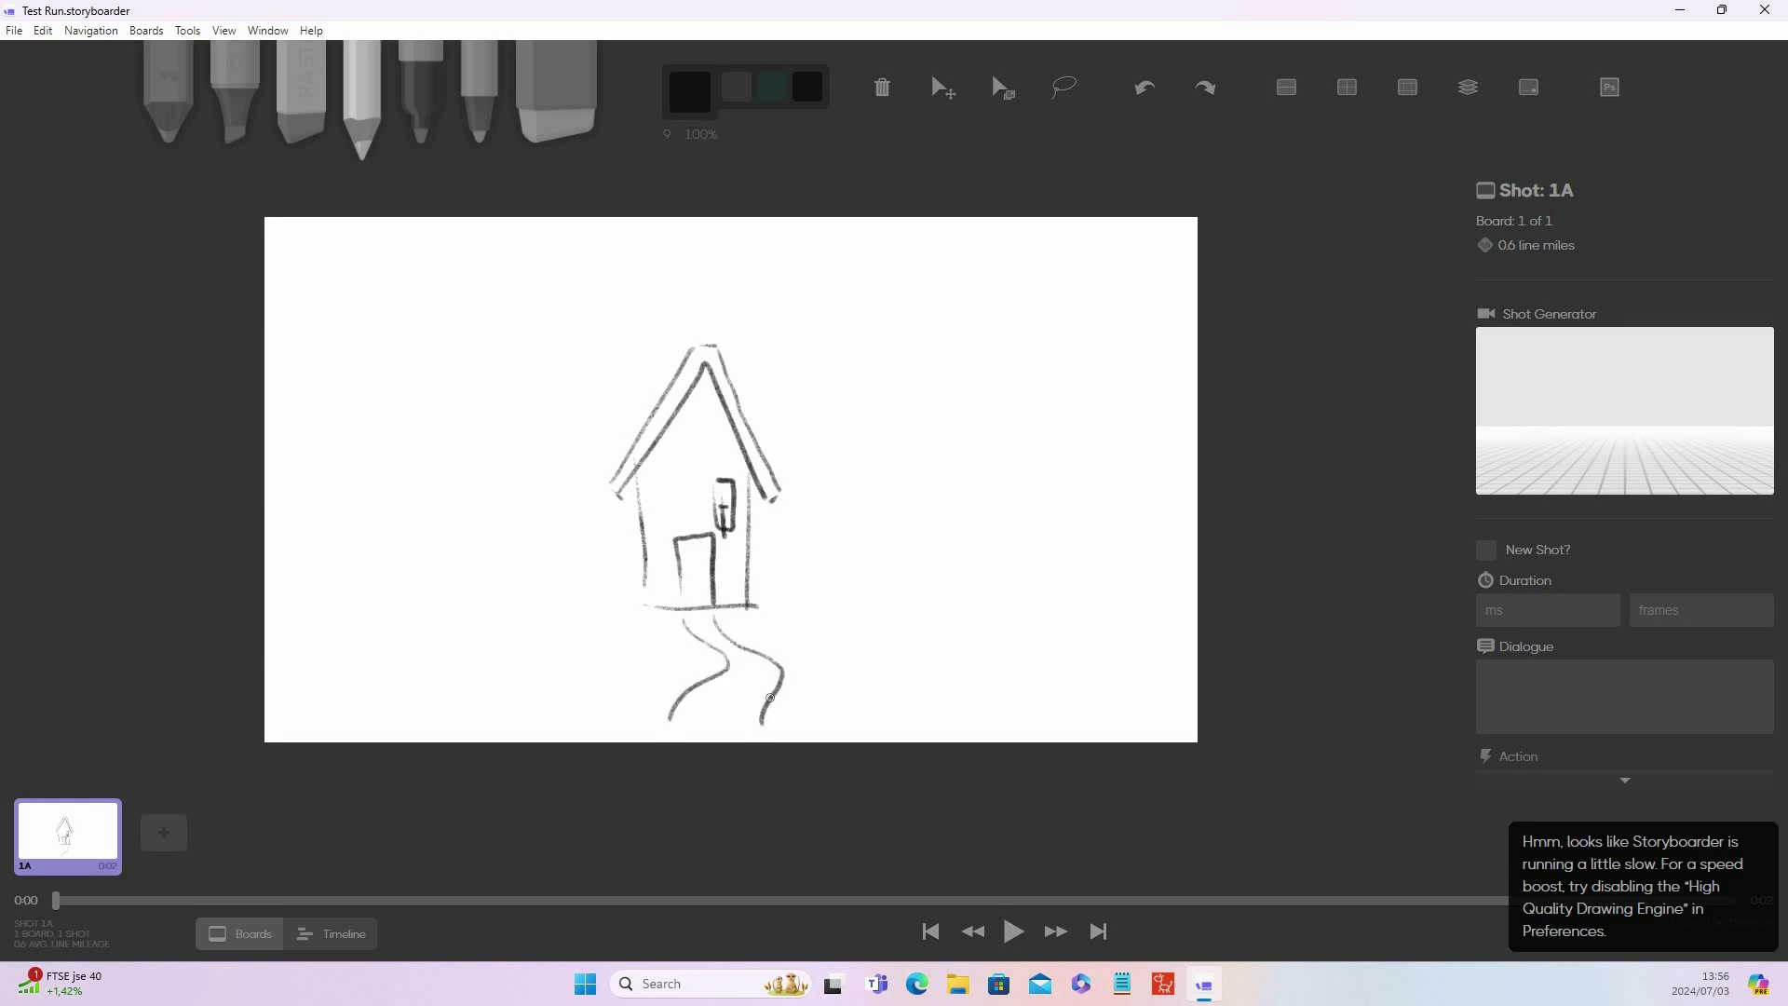
pyautogui.moveTo(637, 574); pyautogui.dragTo(265, 570)
pyautogui.moveTo(770, 574); pyautogui.dragTo(1199, 589)
# Sketch a receding fence along the left side of the frame with rails and upright pickets.
pyautogui.moveTo(456, 578)
pyautogui.mouseDown()
pyautogui.moveTo(291, 743)
pyautogui.moveTo(452, 562)
pyautogui.moveTo(450, 526)
pyautogui.moveTo(265, 639)
pyautogui.mouseUp()
pyautogui.moveTo(298, 736); pyautogui.dragTo(287, 652)
pyautogui.moveTo(318, 697)
pyautogui.mouseDown()
pyautogui.moveTo(312, 629)
pyautogui.moveTo(341, 691)
pyautogui.mouseUp()
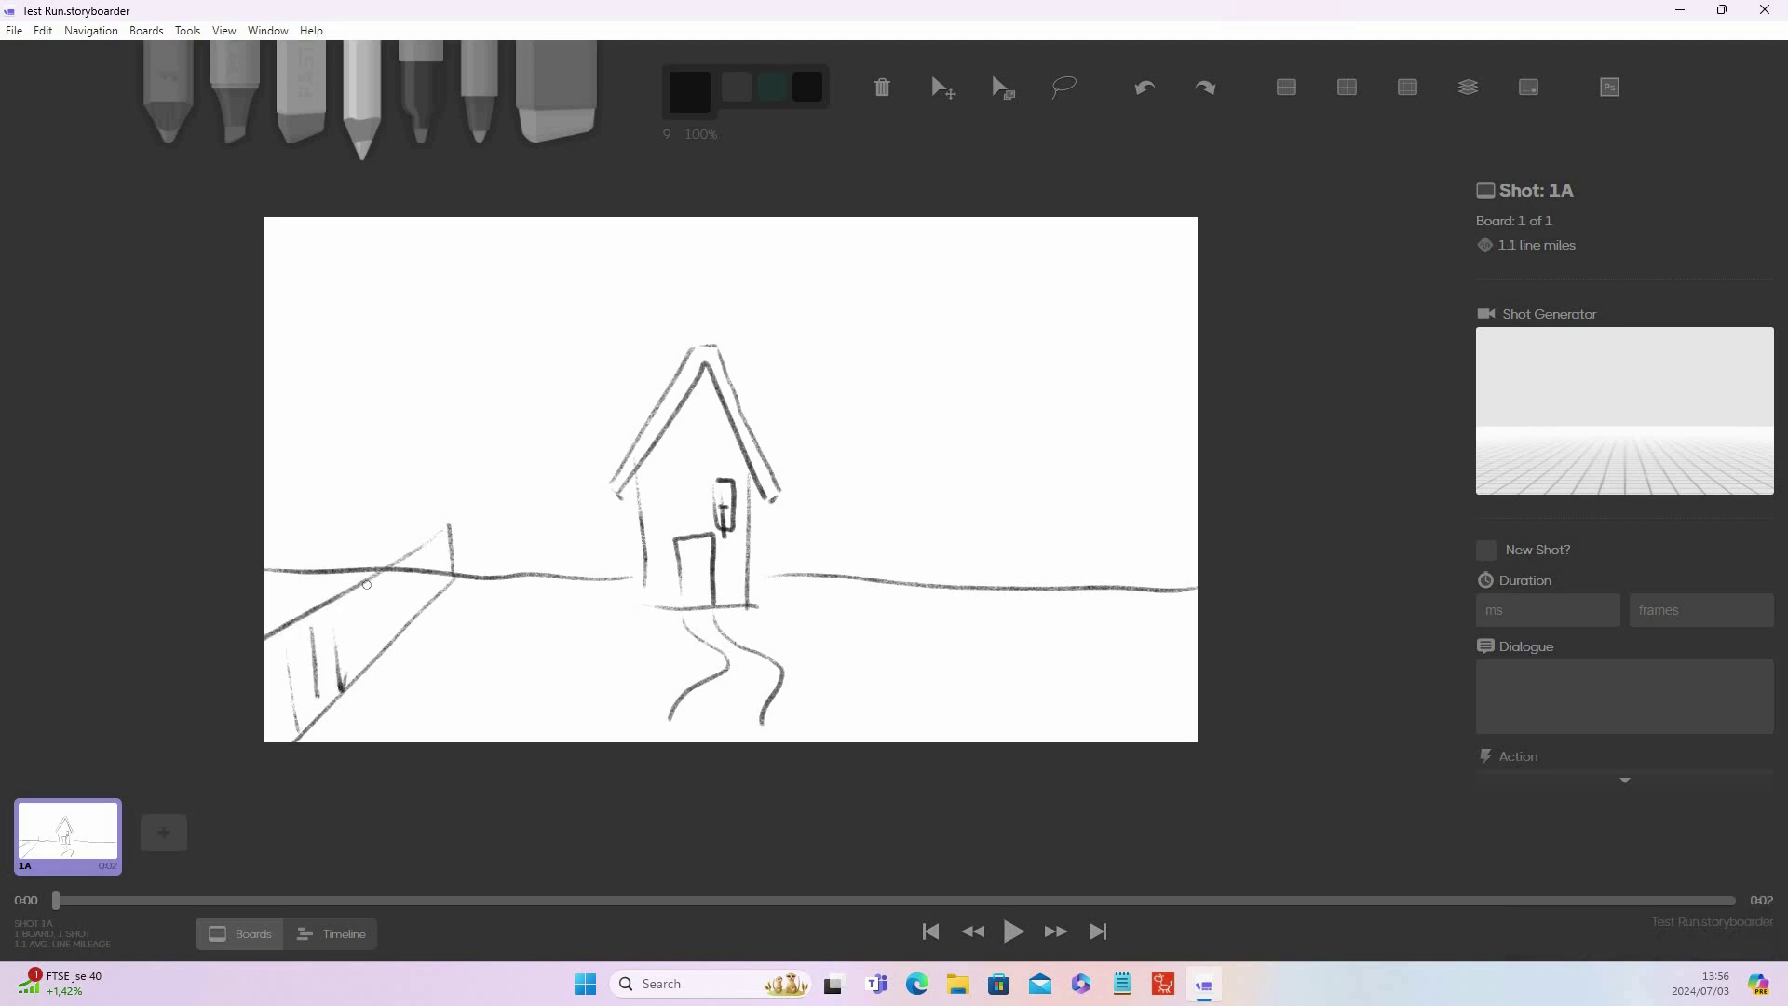
pyautogui.moveTo(370, 581); pyautogui.dragTo(367, 655)
pyautogui.moveTo(401, 566); pyautogui.dragTo(399, 626)
# Draw the back fence's top rail on both sides of the house and a receding picket fence on the frame's right side.
pyautogui.moveTo(431, 542)
pyautogui.mouseDown()
pyautogui.moveTo(429, 583)
pyautogui.moveTo(553, 531)
pyautogui.moveTo(657, 529)
pyautogui.mouseUp()
pyautogui.moveTo(1007, 593)
pyautogui.mouseDown()
pyautogui.moveTo(1070, 651)
pyautogui.moveTo(1115, 742)
pyautogui.mouseUp()
pyautogui.moveTo(1006, 551)
pyautogui.mouseDown()
pyautogui.moveTo(1007, 594)
pyautogui.moveTo(1058, 571)
pyautogui.moveTo(1197, 681)
pyautogui.mouseUp()
pyautogui.moveTo(1046, 599)
pyautogui.mouseDown()
pyautogui.moveTo(1043, 654)
pyautogui.moveTo(1109, 735)
pyautogui.mouseUp()
pyautogui.moveTo(758, 537); pyautogui.dragTo(1027, 535)
# Fill the back fence with short upright pickets on both sides of the house.
pyautogui.moveTo(508, 539); pyautogui.dragTo(508, 575)
pyautogui.moveTo(544, 543); pyautogui.dragTo(545, 575)
pyautogui.moveTo(575, 543)
pyautogui.mouseDown()
pyautogui.moveTo(576, 578)
pyautogui.moveTo(614, 583)
pyautogui.mouseUp()
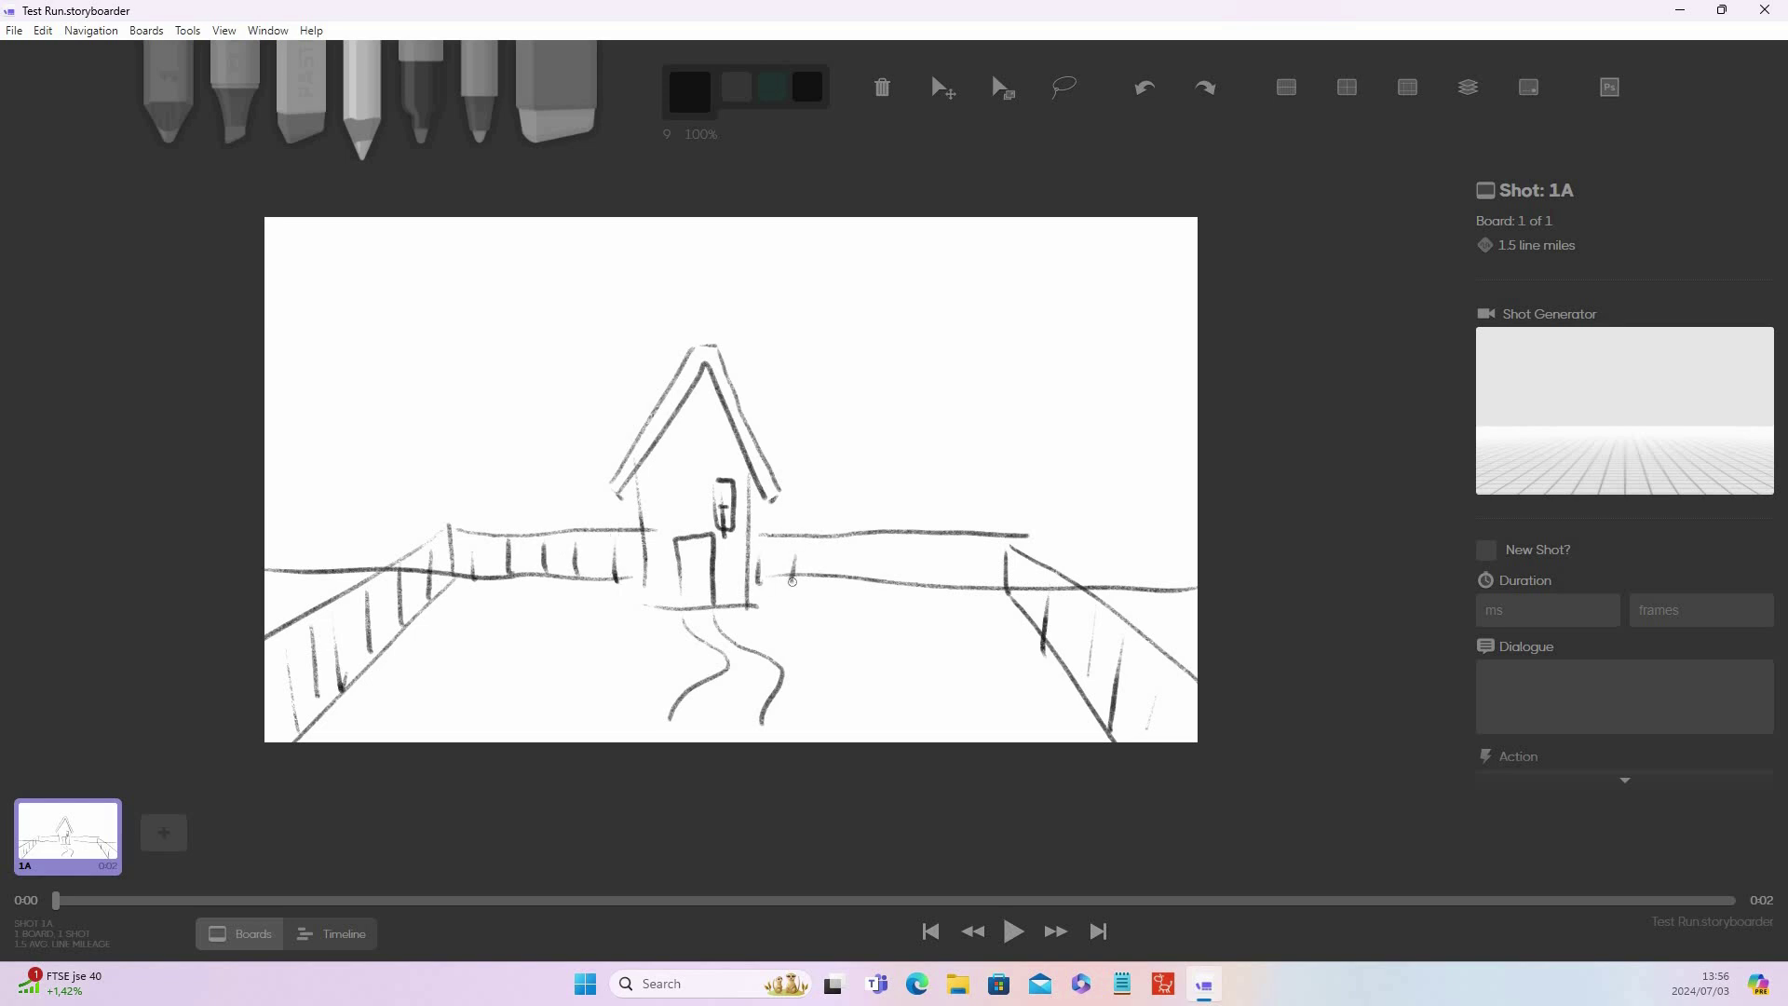
pyautogui.moveTo(838, 539); pyautogui.dragTo(839, 575)
pyautogui.moveTo(857, 540); pyautogui.dragTo(858, 584)
pyautogui.moveTo(895, 535); pyautogui.dragTo(896, 573)
pyautogui.moveTo(934, 533); pyautogui.dragTo(934, 577)
# Sketch a large tree with a rounded canopy left of the house and add a second paned window above the door's left.
pyautogui.moveTo(522, 622)
pyautogui.mouseDown()
pyautogui.moveTo(485, 400)
pyautogui.moveTo(556, 586)
pyautogui.moveTo(585, 410)
pyautogui.moveTo(547, 412)
pyautogui.moveTo(560, 389)
pyautogui.mouseUp()
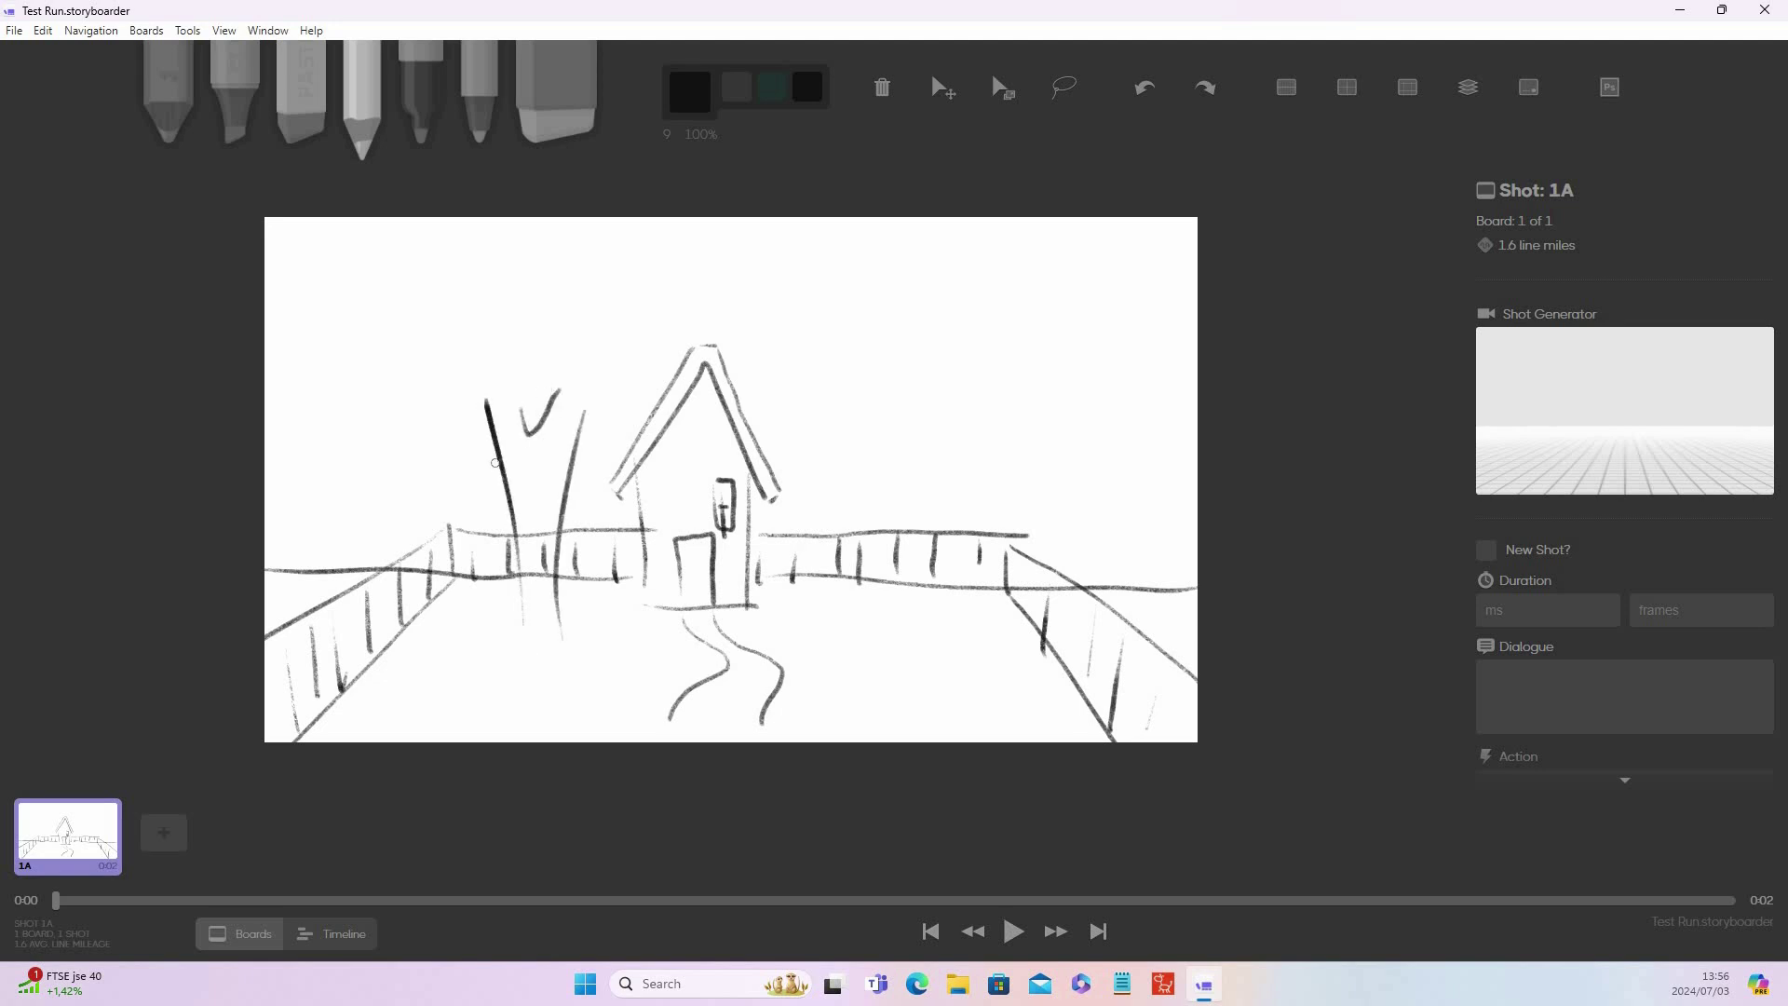
pyautogui.moveTo(478, 467)
pyautogui.mouseDown()
pyautogui.moveTo(365, 454)
pyautogui.moveTo(267, 355)
pyautogui.moveTo(363, 289)
pyautogui.moveTo(511, 245)
pyautogui.moveTo(701, 336)
pyautogui.mouseUp()
pyautogui.moveTo(594, 442); pyautogui.dragTo(645, 412)
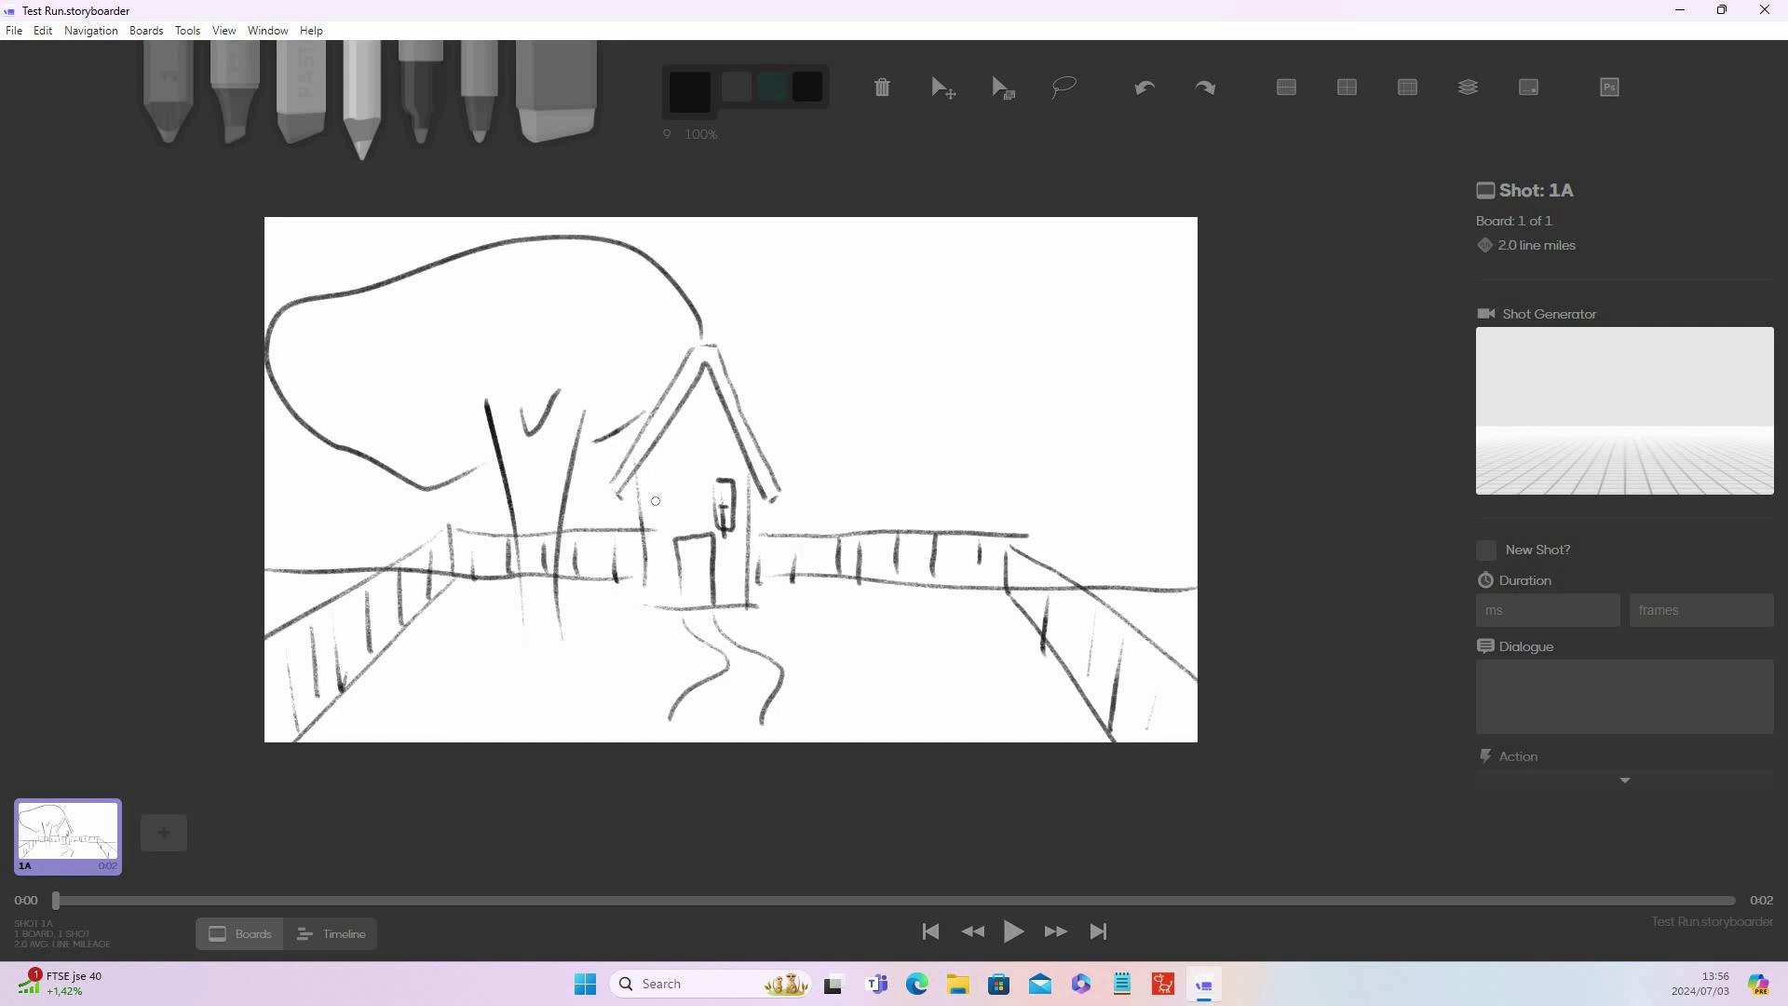
pyautogui.moveTo(655, 521)
pyautogui.mouseDown()
pyautogui.moveTo(665, 477)
pyautogui.moveTo(671, 536)
pyautogui.moveTo(685, 501)
pyautogui.mouseUp()
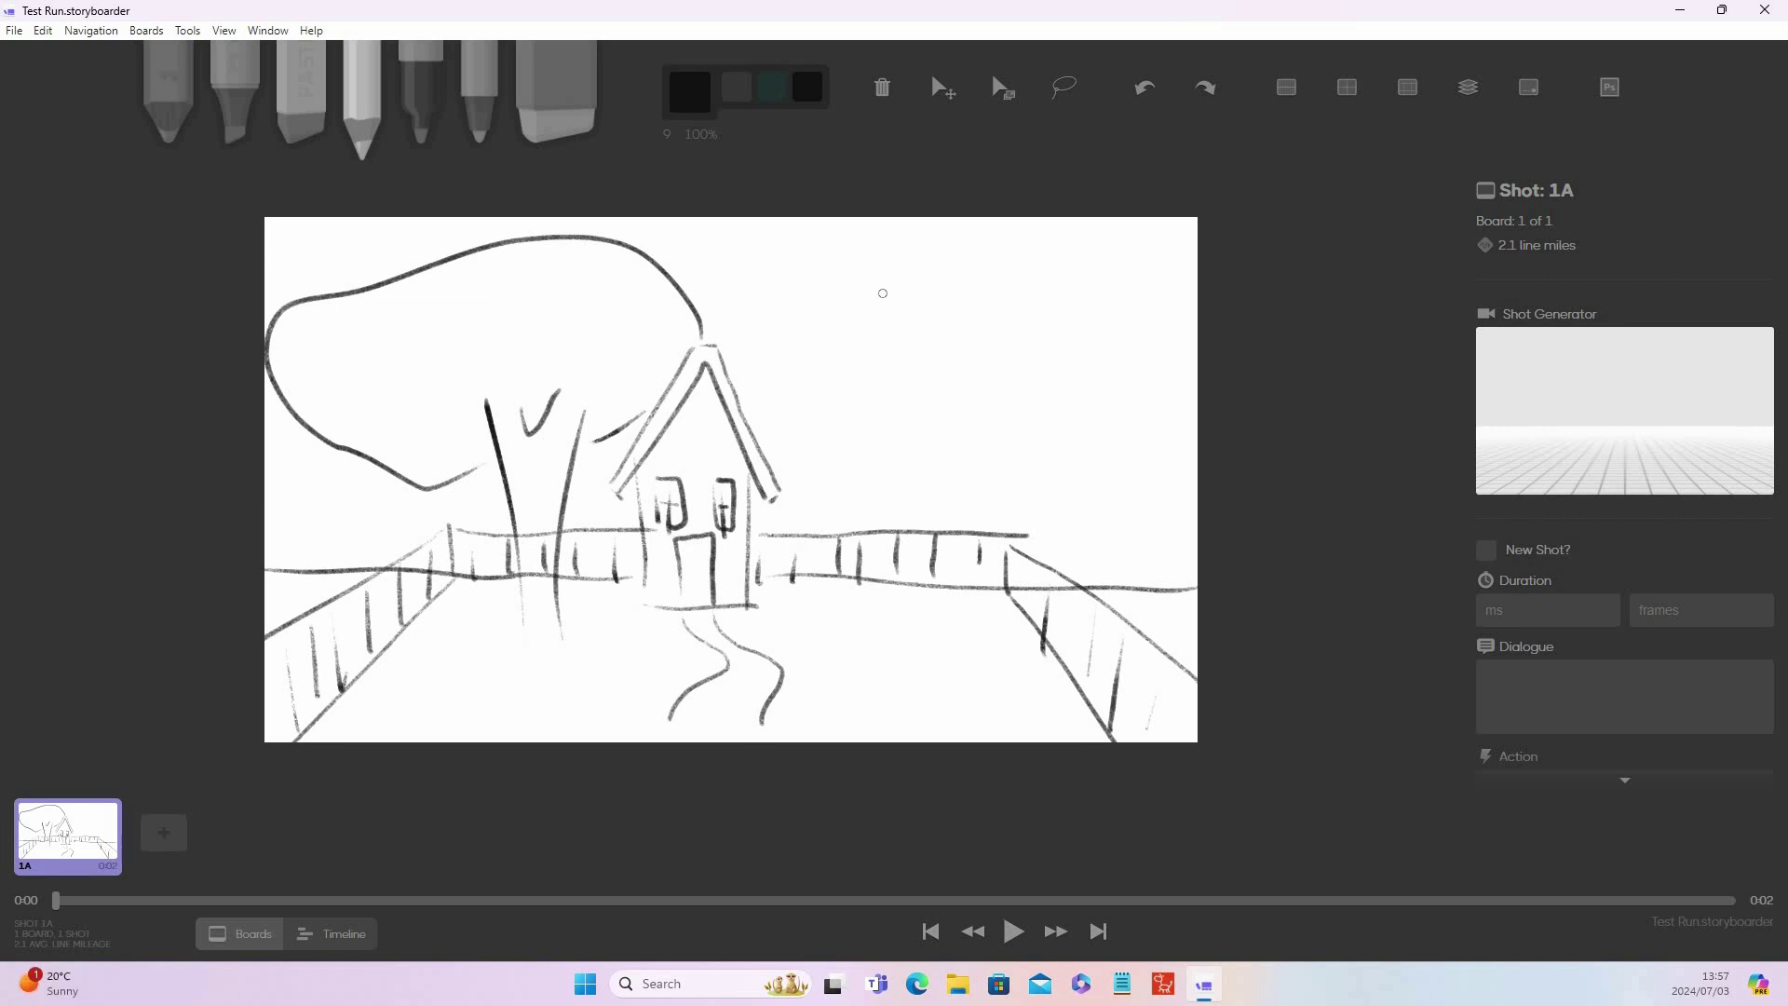
# Enter "Camera Zoom in" as the action text for board 1A.
pyautogui.click(942, 87)
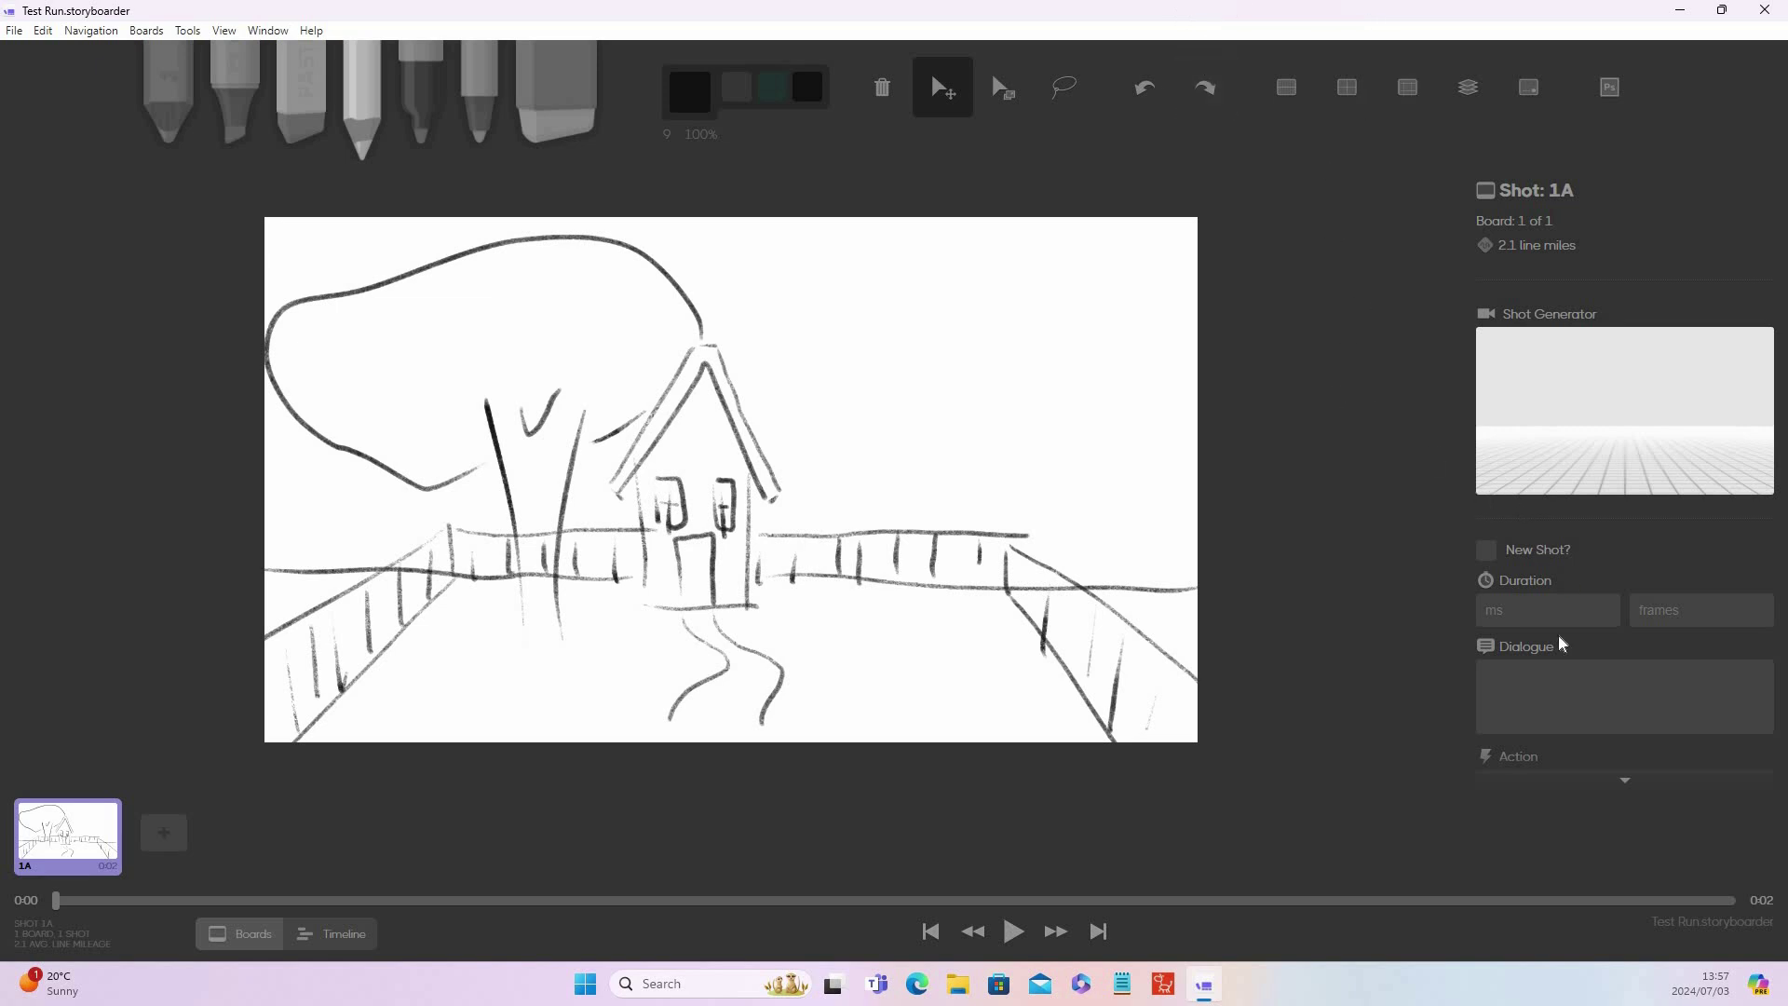
pyautogui.click(1584, 690)
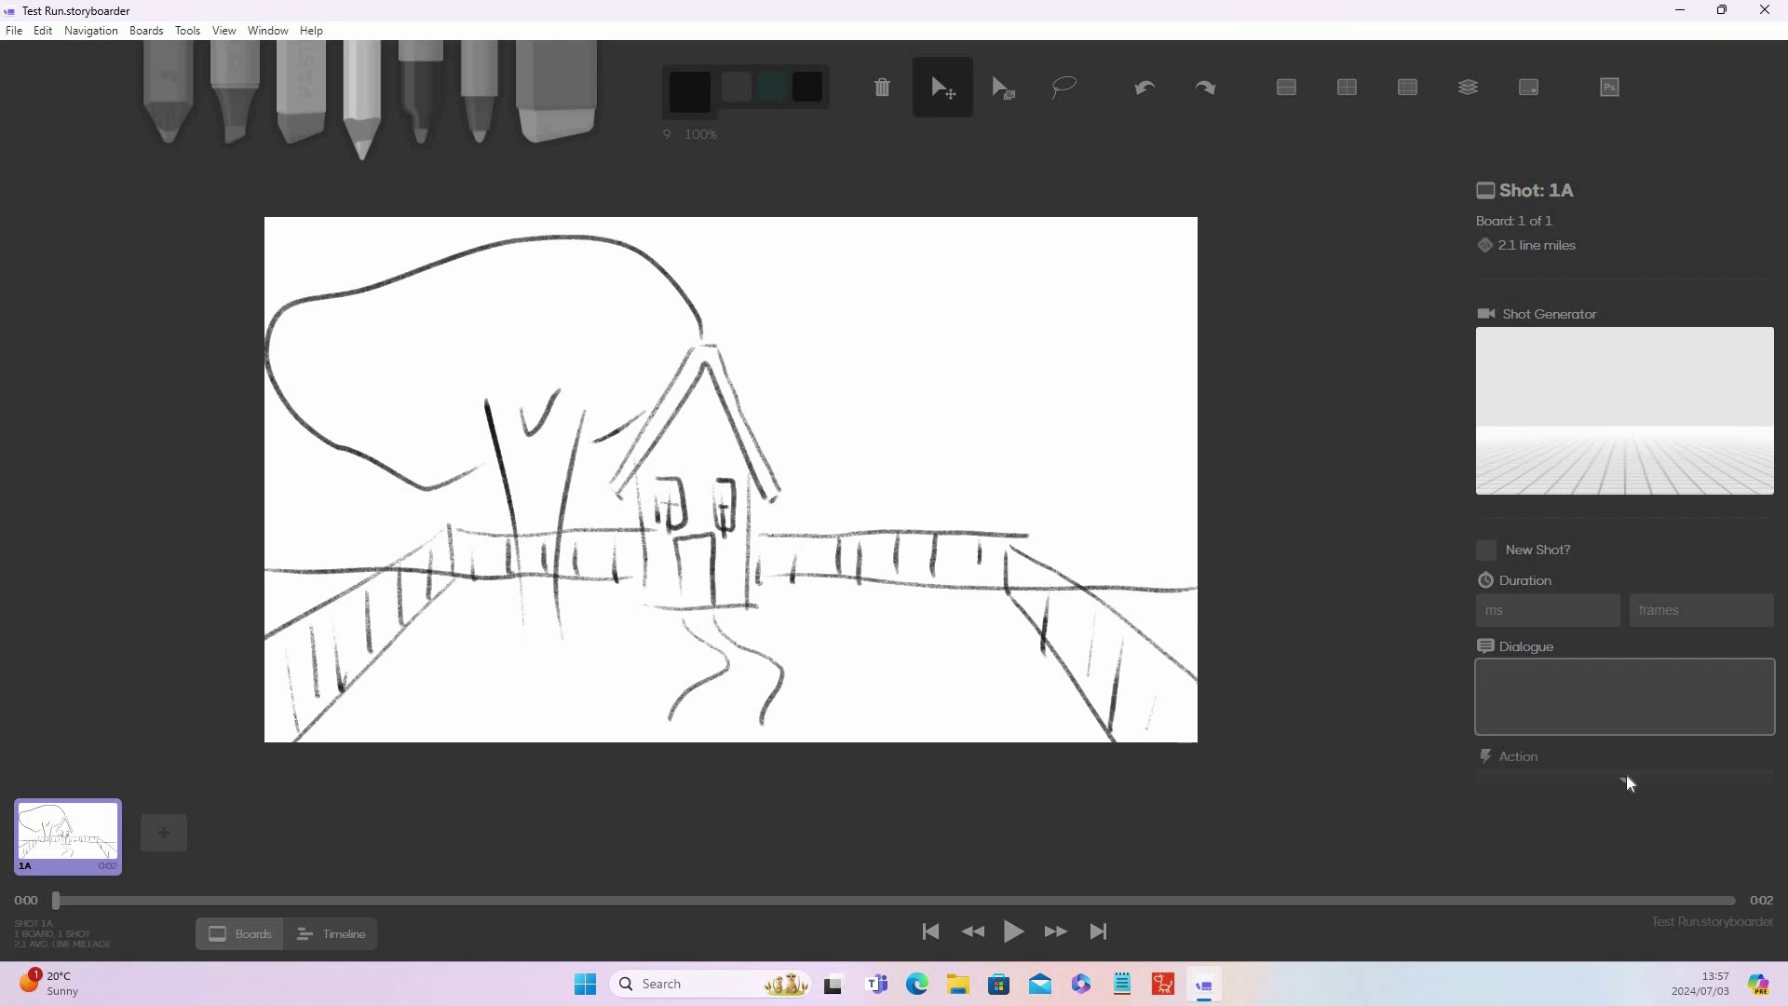
pyautogui.scroll(-6, 1625, 785)
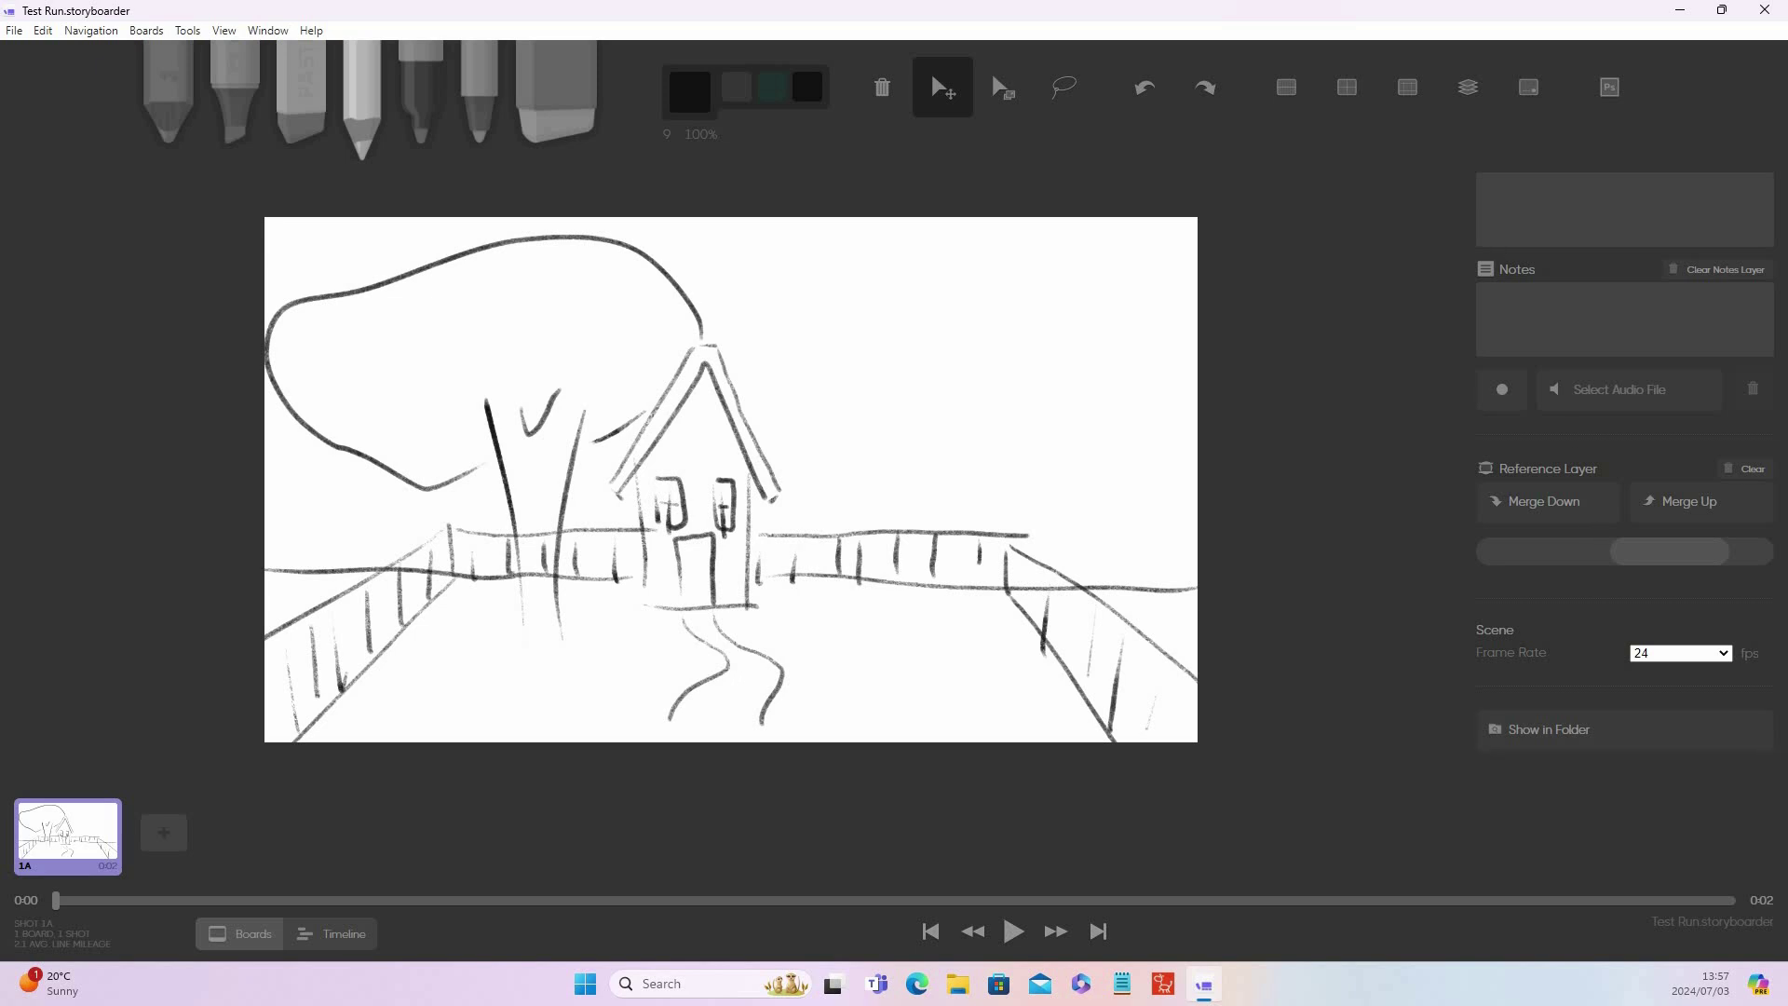
pyautogui.click(1485, 190)
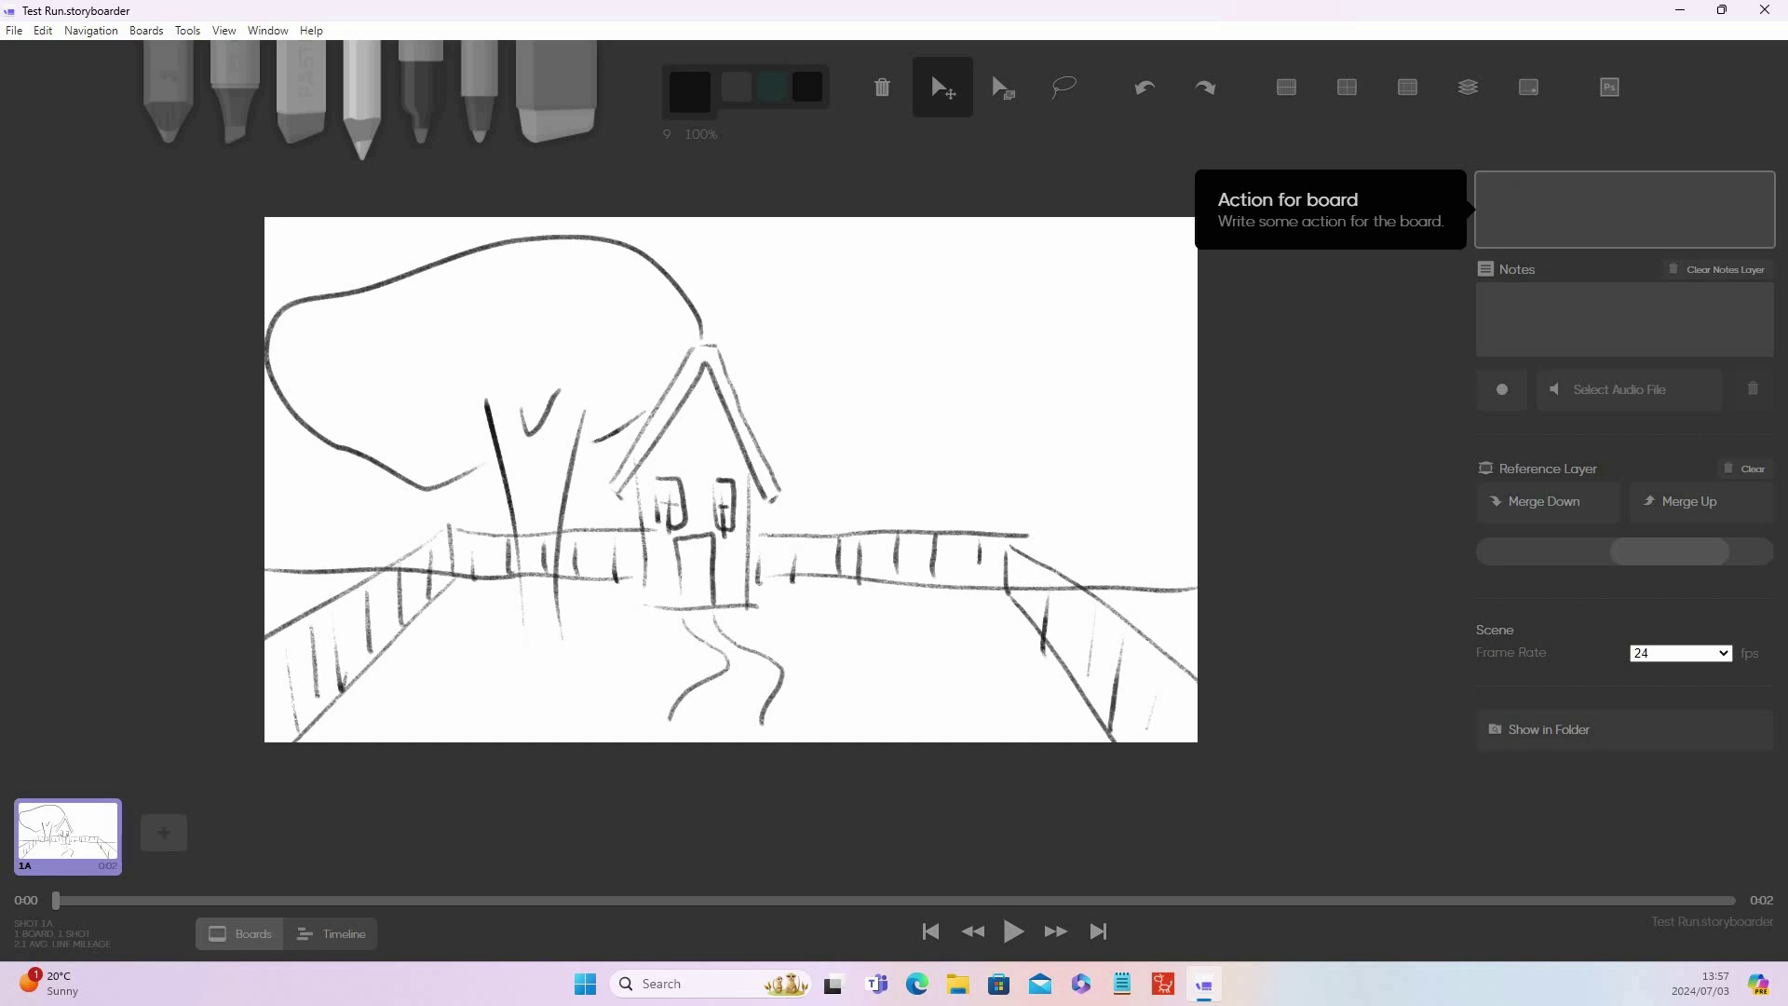
pyautogui.write('c')
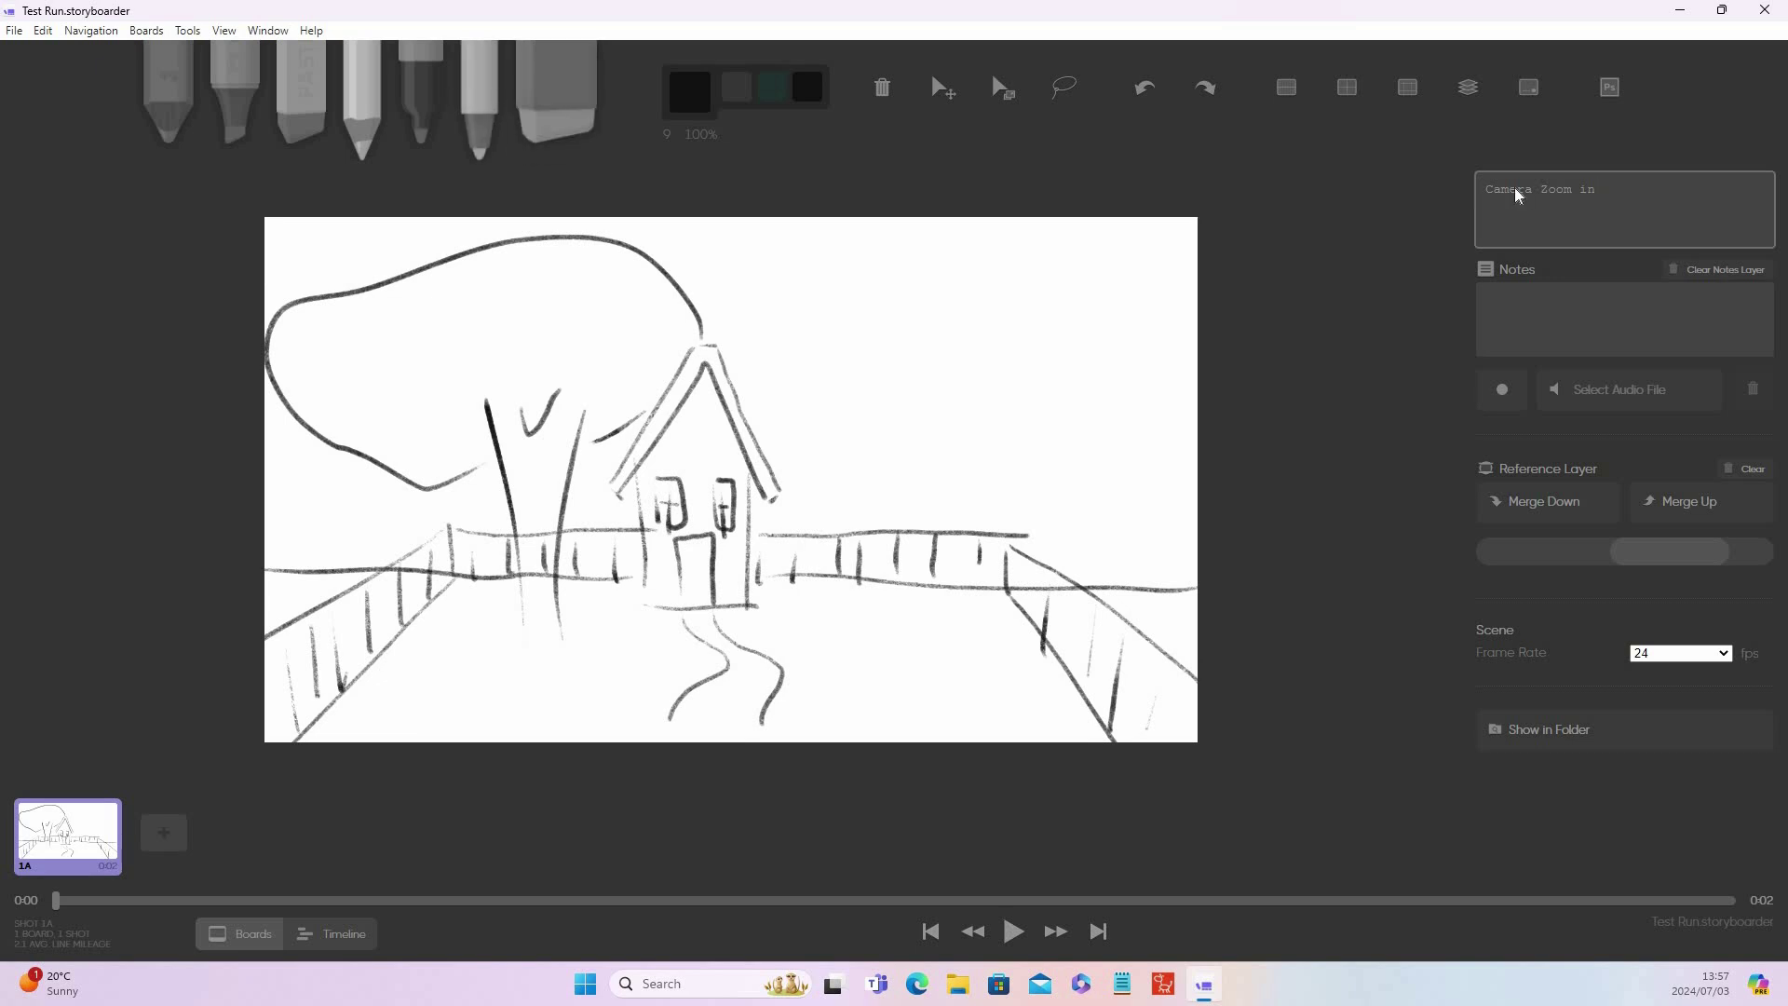
# Draw red arrows pointing inward from the four corners of the board with the note pen.
pyautogui.press('5')
pyautogui.press('6')
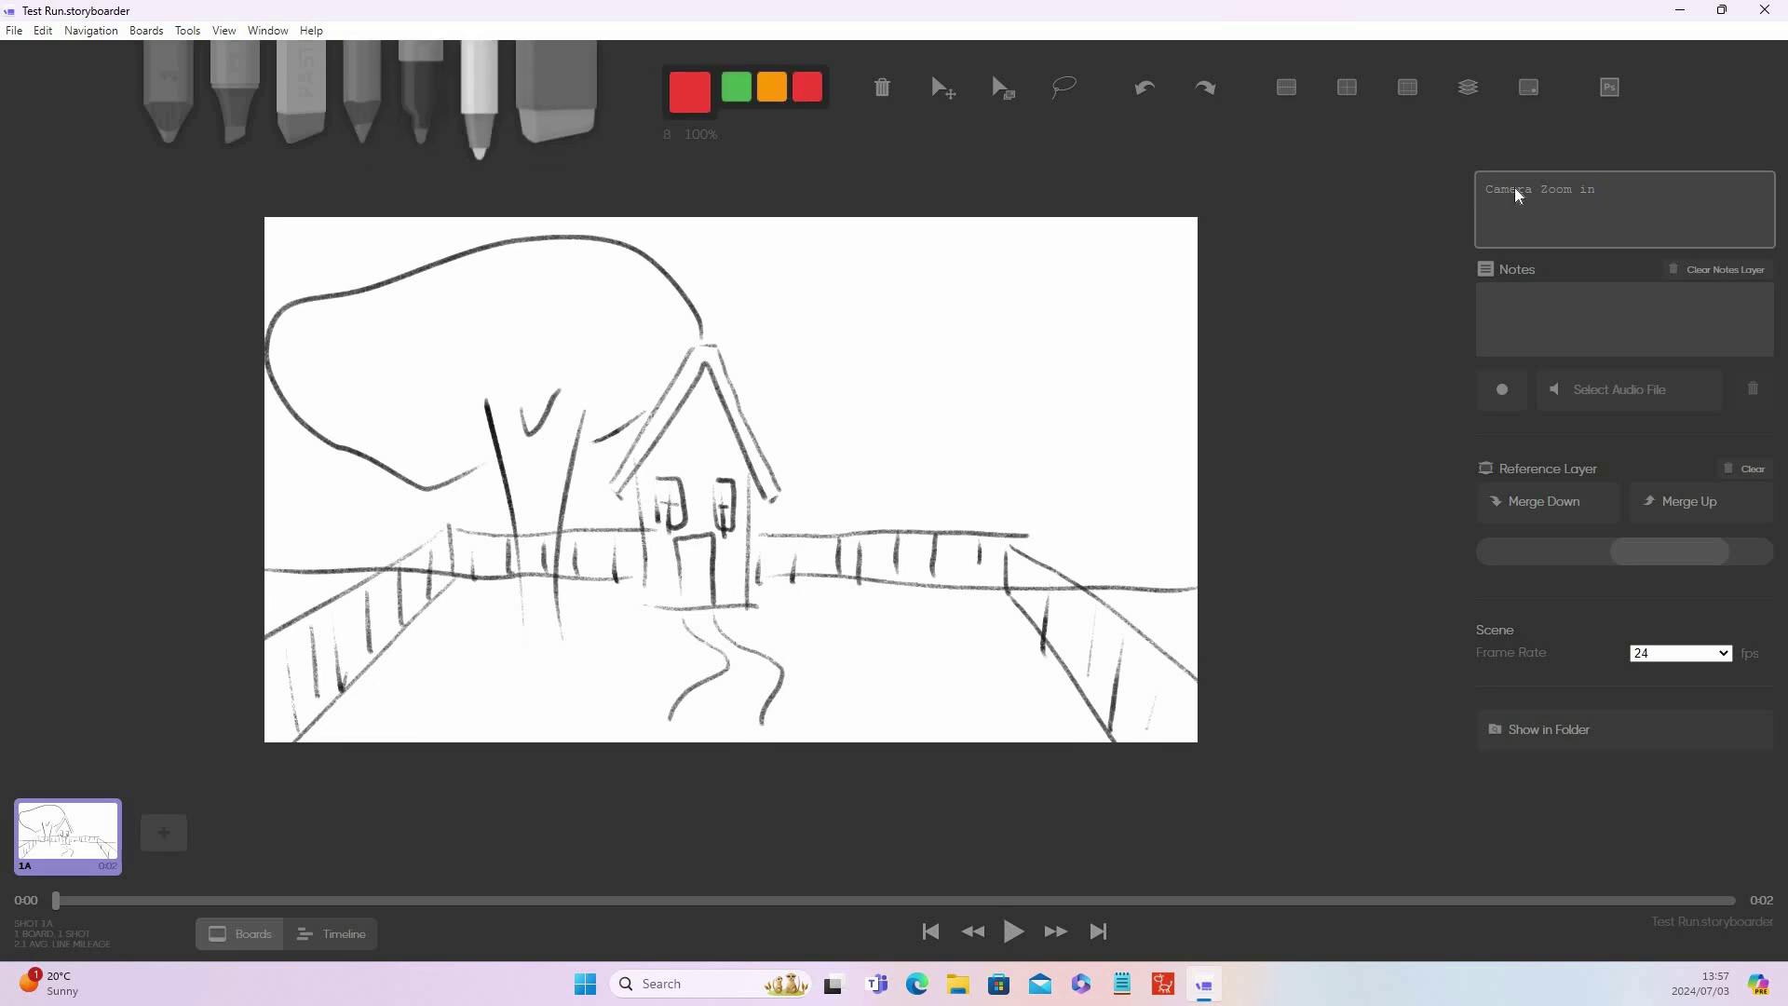
pyautogui.press('c')
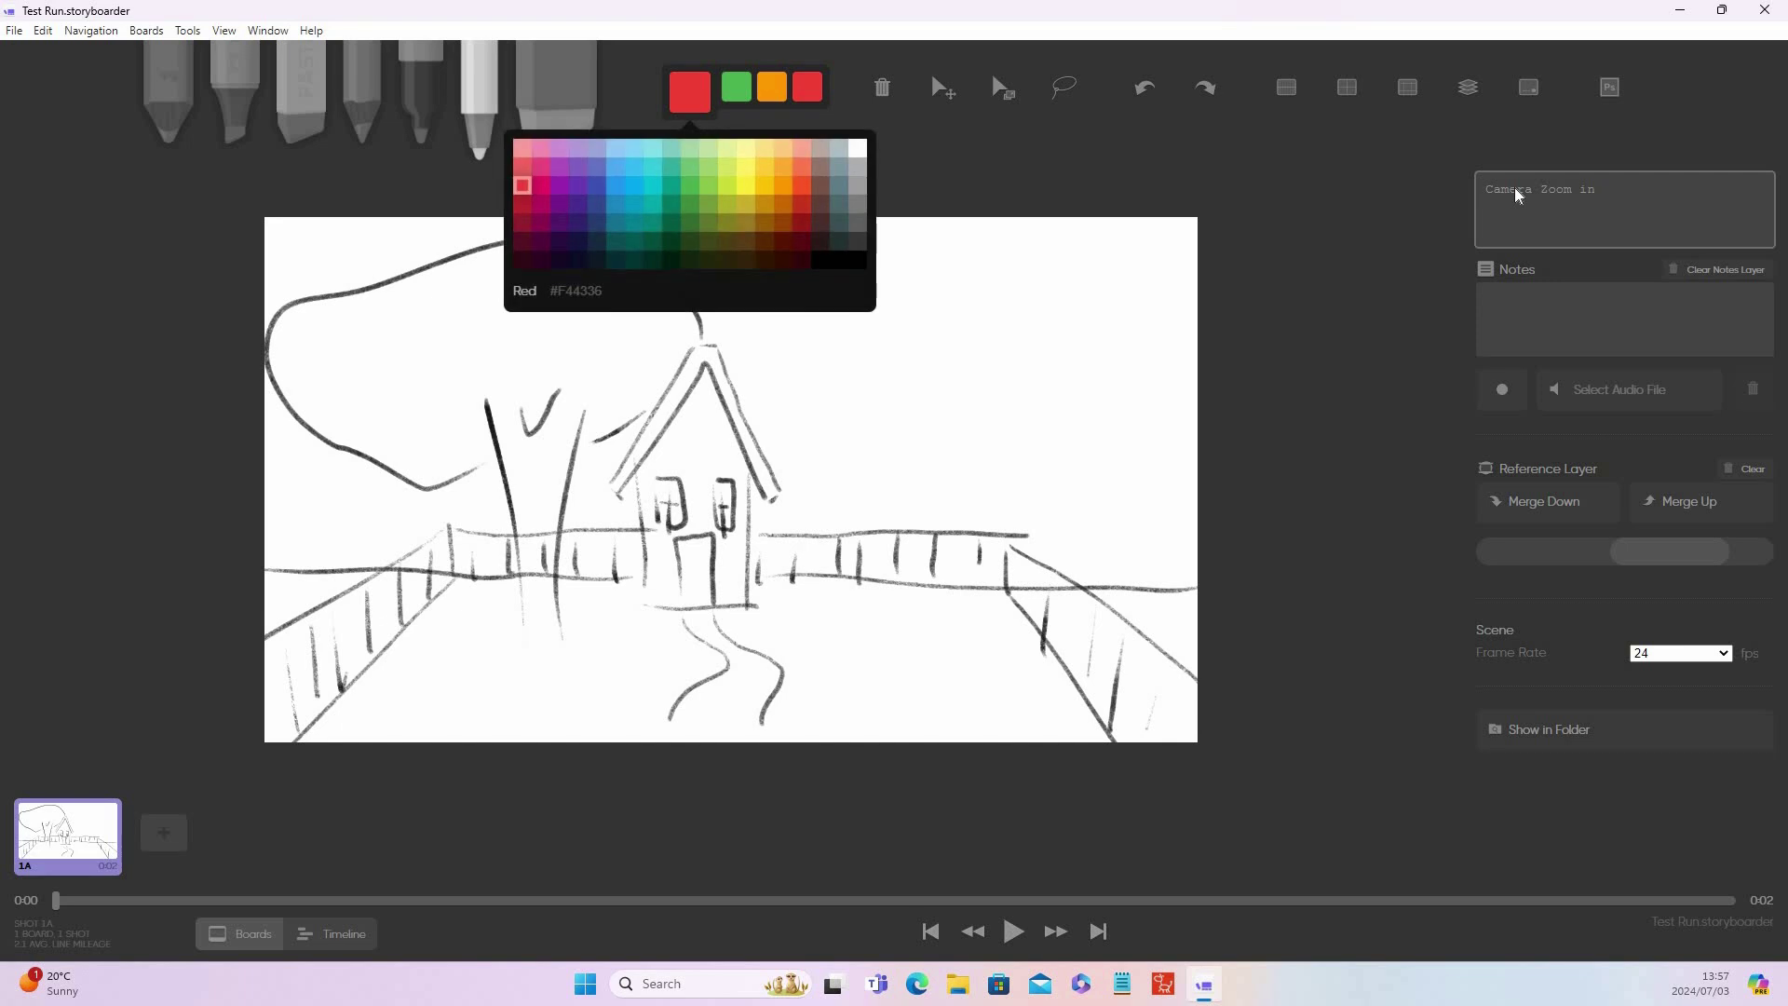
pyautogui.press('Escape')
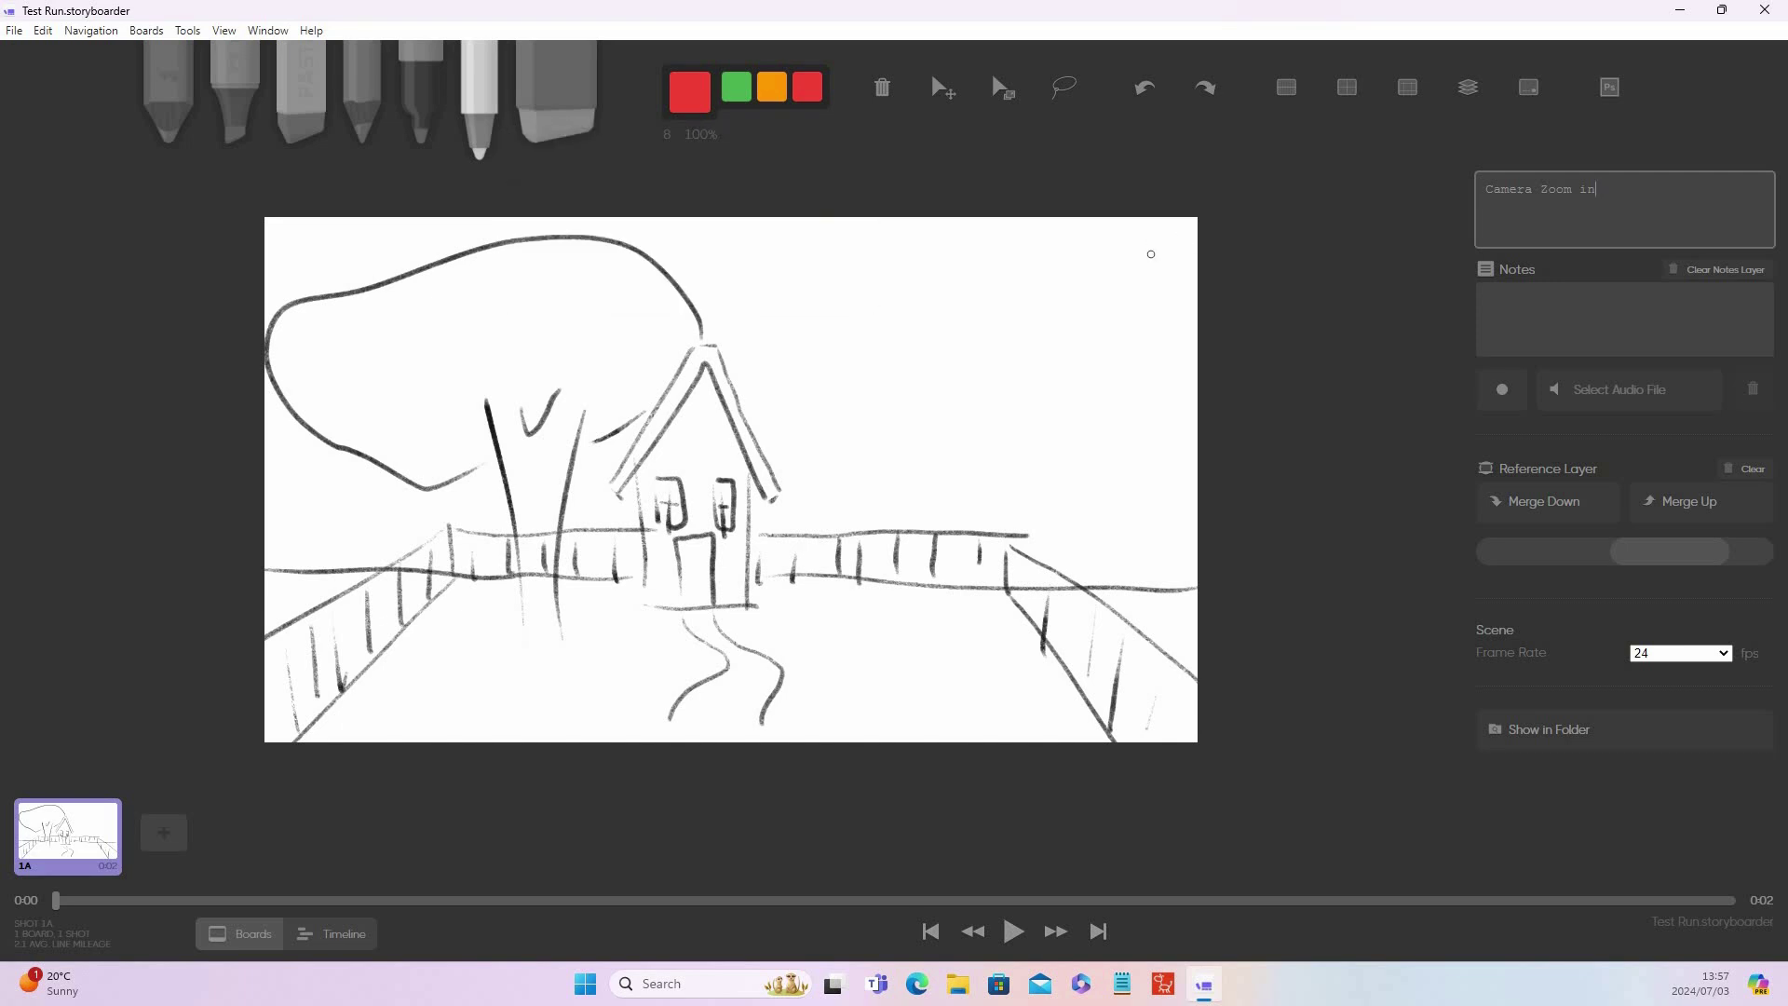
pyautogui.moveTo(1146, 244)
pyautogui.mouseDown()
pyautogui.moveTo(1099, 303)
pyautogui.moveTo(1136, 285)
pyautogui.mouseUp()
pyautogui.moveTo(279, 232); pyautogui.dragTo(318, 268)
pyautogui.moveTo(296, 271)
pyautogui.mouseDown()
pyautogui.moveTo(326, 277)
pyautogui.moveTo(328, 246)
pyautogui.mouseUp()
pyautogui.moveTo(290, 700)
pyautogui.mouseDown()
pyautogui.moveTo(355, 647)
pyautogui.moveTo(347, 701)
pyautogui.mouseUp()
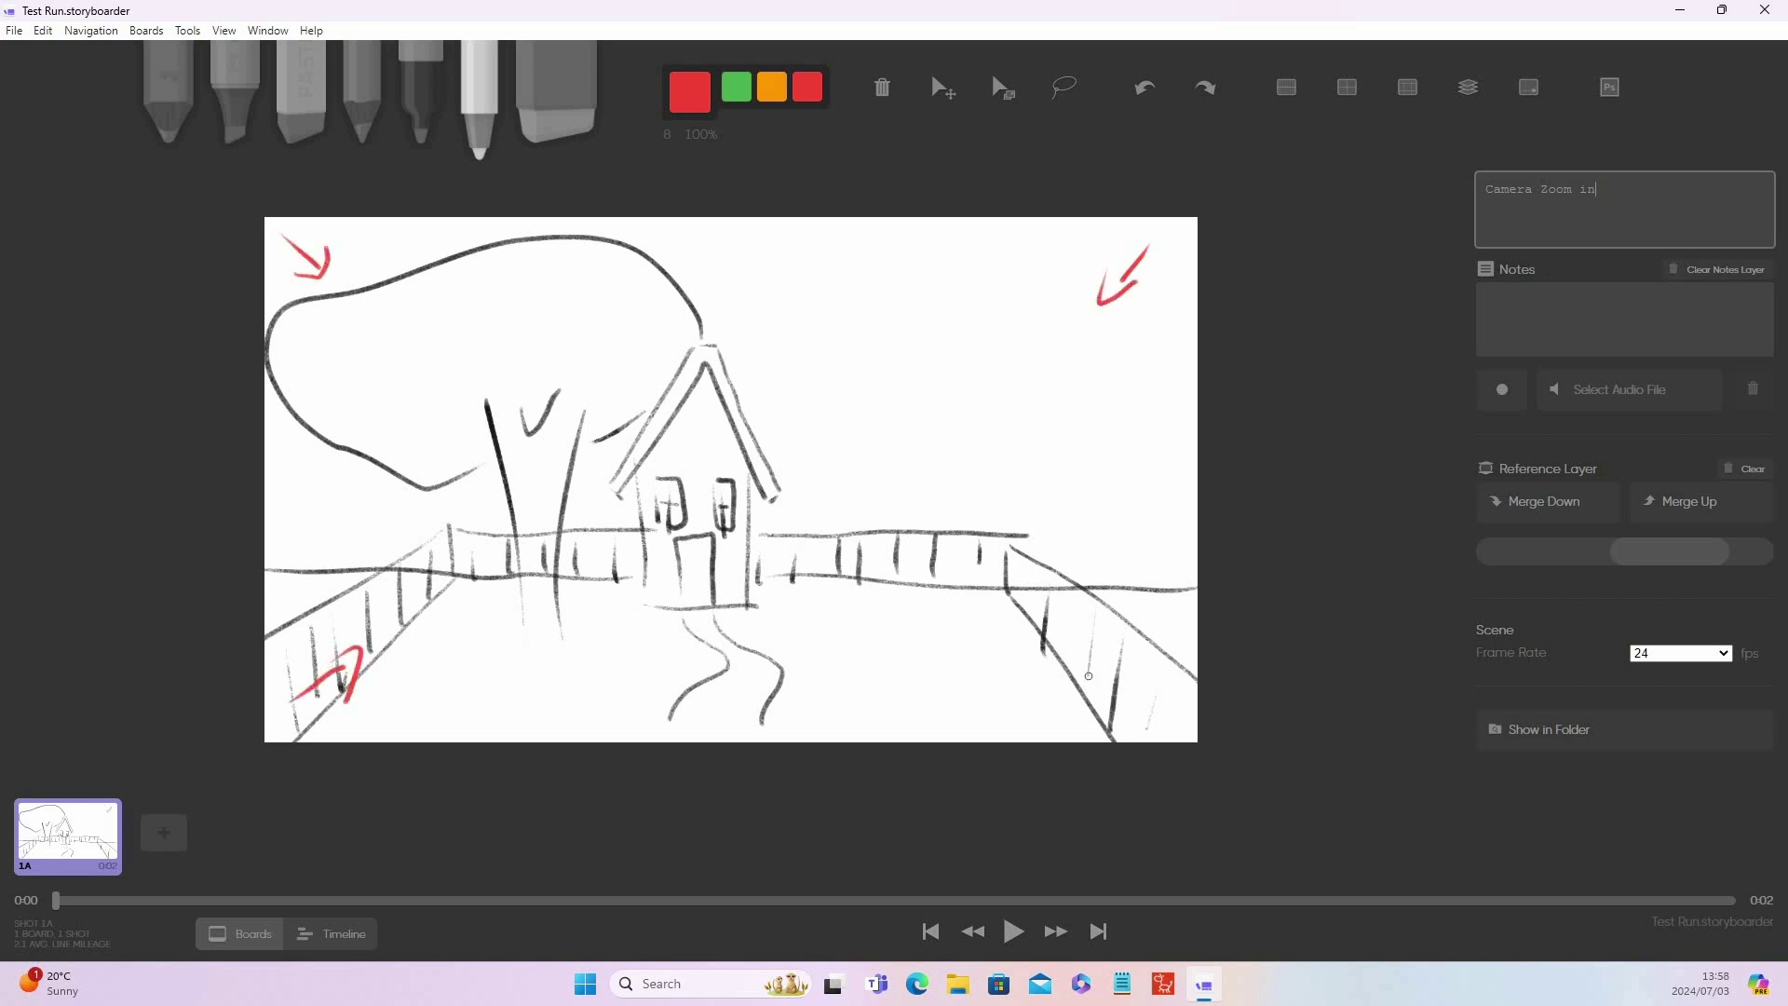
pyautogui.moveTo(1161, 709); pyautogui.dragTo(1092, 638)
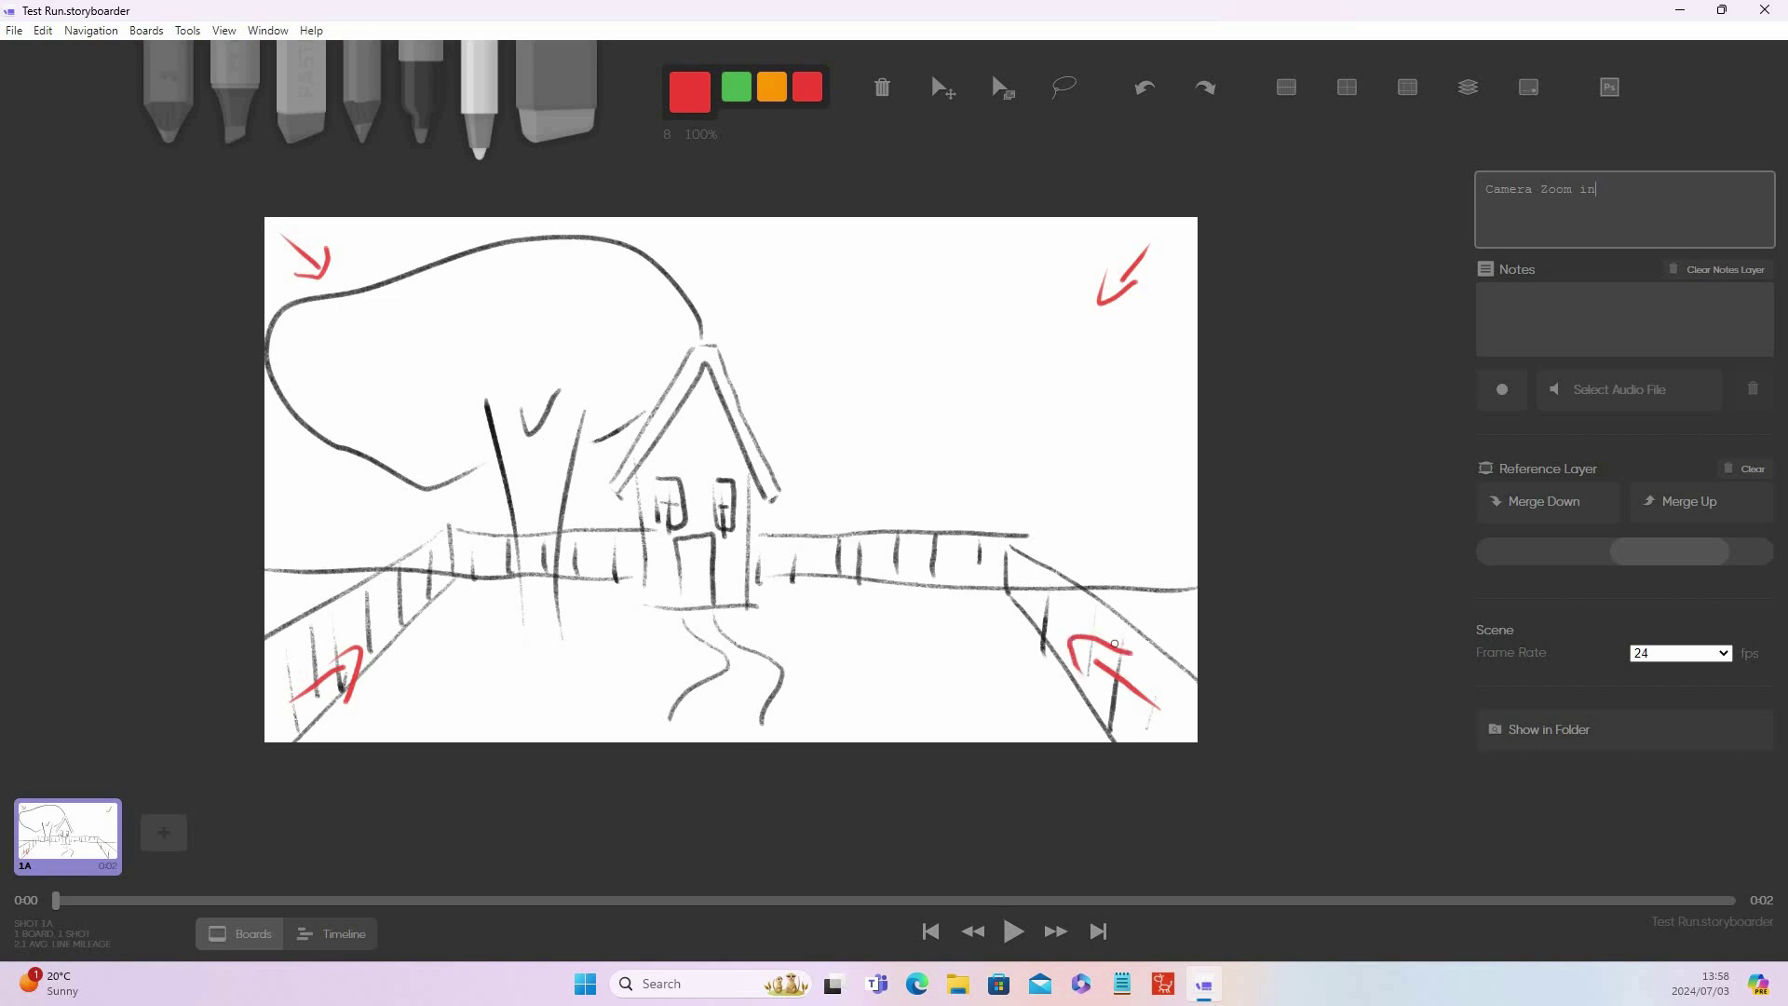
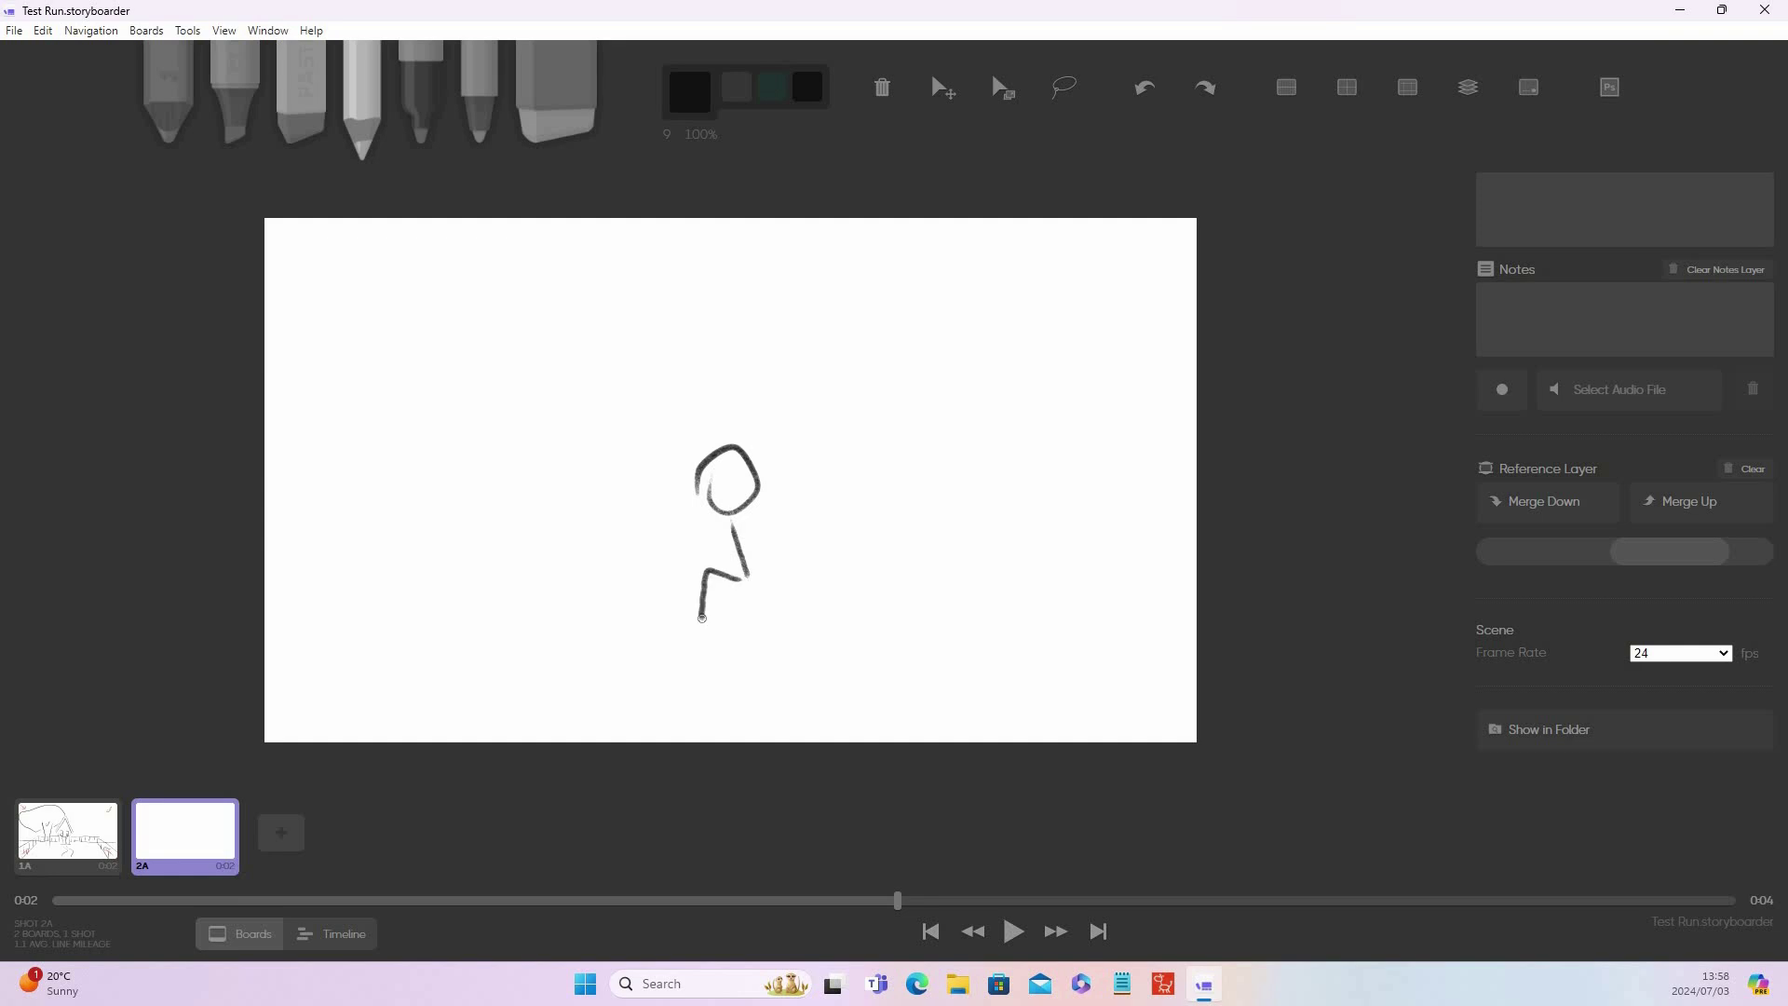
# Sketch a wide sofa with rounded armrests around the seated figure on board 2A.
pyautogui.moveTo(641, 612); pyautogui.dragTo(640, 623)
pyautogui.moveTo(650, 629); pyautogui.dragTo(696, 634)
pyautogui.moveTo(652, 577)
pyautogui.mouseDown()
pyautogui.moveTo(896, 577)
pyautogui.moveTo(858, 644)
pyautogui.moveTo(770, 647)
pyautogui.moveTo(626, 565)
pyautogui.moveTo(600, 588)
pyautogui.moveTo(621, 578)
pyautogui.moveTo(613, 632)
pyautogui.mouseUp()
pyautogui.moveTo(900, 553)
pyautogui.mouseDown()
pyautogui.moveTo(887, 581)
pyautogui.moveTo(904, 555)
pyautogui.moveTo(913, 637)
pyautogui.mouseUp()
pyautogui.moveTo(624, 564)
pyautogui.mouseDown()
pyautogui.moveTo(618, 498)
pyautogui.moveTo(690, 486)
pyautogui.moveTo(898, 520)
pyautogui.moveTo(894, 537)
pyautogui.mouseUp()
# Draw the room's wall and floor lines with a door in the left wall, plus a rounded rug outline in front of the sofa.
pyautogui.moveTo(587, 598)
pyautogui.mouseDown()
pyautogui.moveTo(482, 601)
pyautogui.moveTo(335, 742)
pyautogui.mouseUp()
pyautogui.moveTo(478, 602); pyautogui.dragTo(400, 301)
pyautogui.moveTo(406, 624)
pyautogui.mouseDown()
pyautogui.moveTo(385, 454)
pyautogui.moveTo(300, 526)
pyautogui.moveTo(321, 742)
pyautogui.mouseUp()
pyautogui.moveTo(931, 586)
pyautogui.mouseDown()
pyautogui.moveTo(1082, 570)
pyautogui.moveTo(1200, 279)
pyautogui.mouseUp()
pyautogui.moveTo(1108, 585); pyautogui.dragTo(1198, 657)
pyautogui.moveTo(650, 683); pyautogui.dragTo(617, 741)
pyautogui.moveTo(681, 683)
pyautogui.mouseDown()
pyautogui.moveTo(799, 679)
pyautogui.moveTo(949, 717)
pyautogui.moveTo(930, 743)
pyautogui.mouseUp()
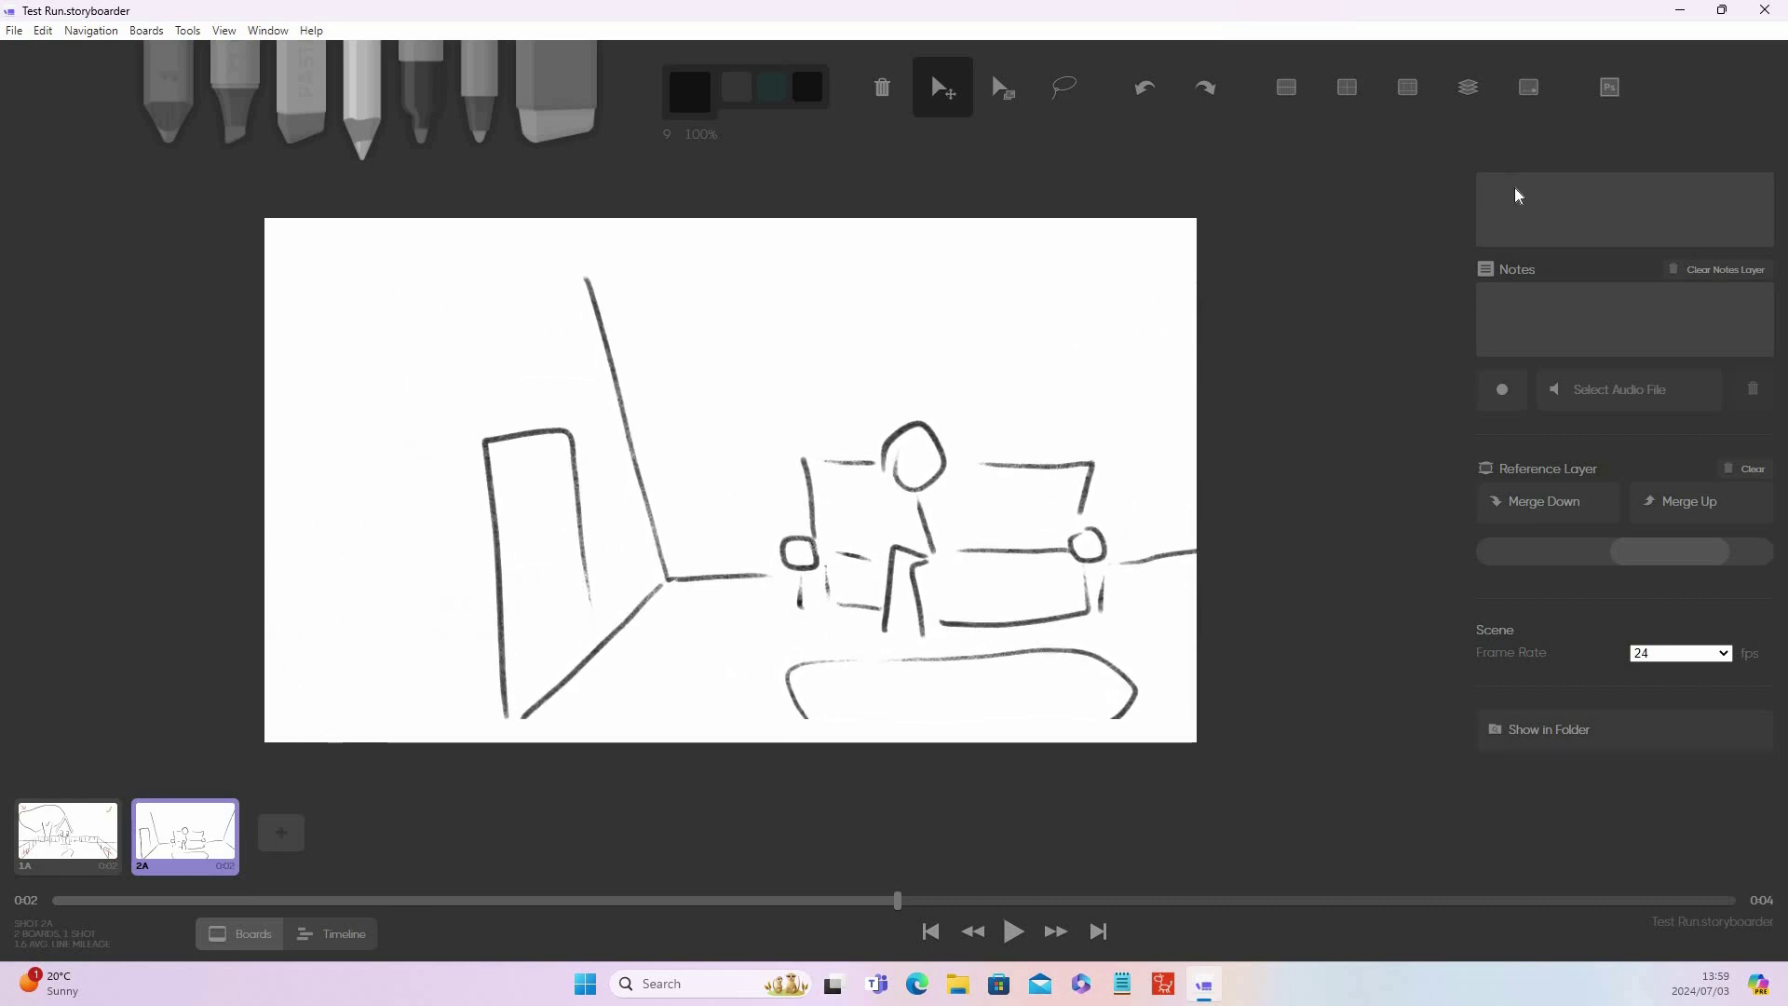
# Sketch a rough television shape on the wall to the left of the door on board 2A.
pyautogui.press('Escape')
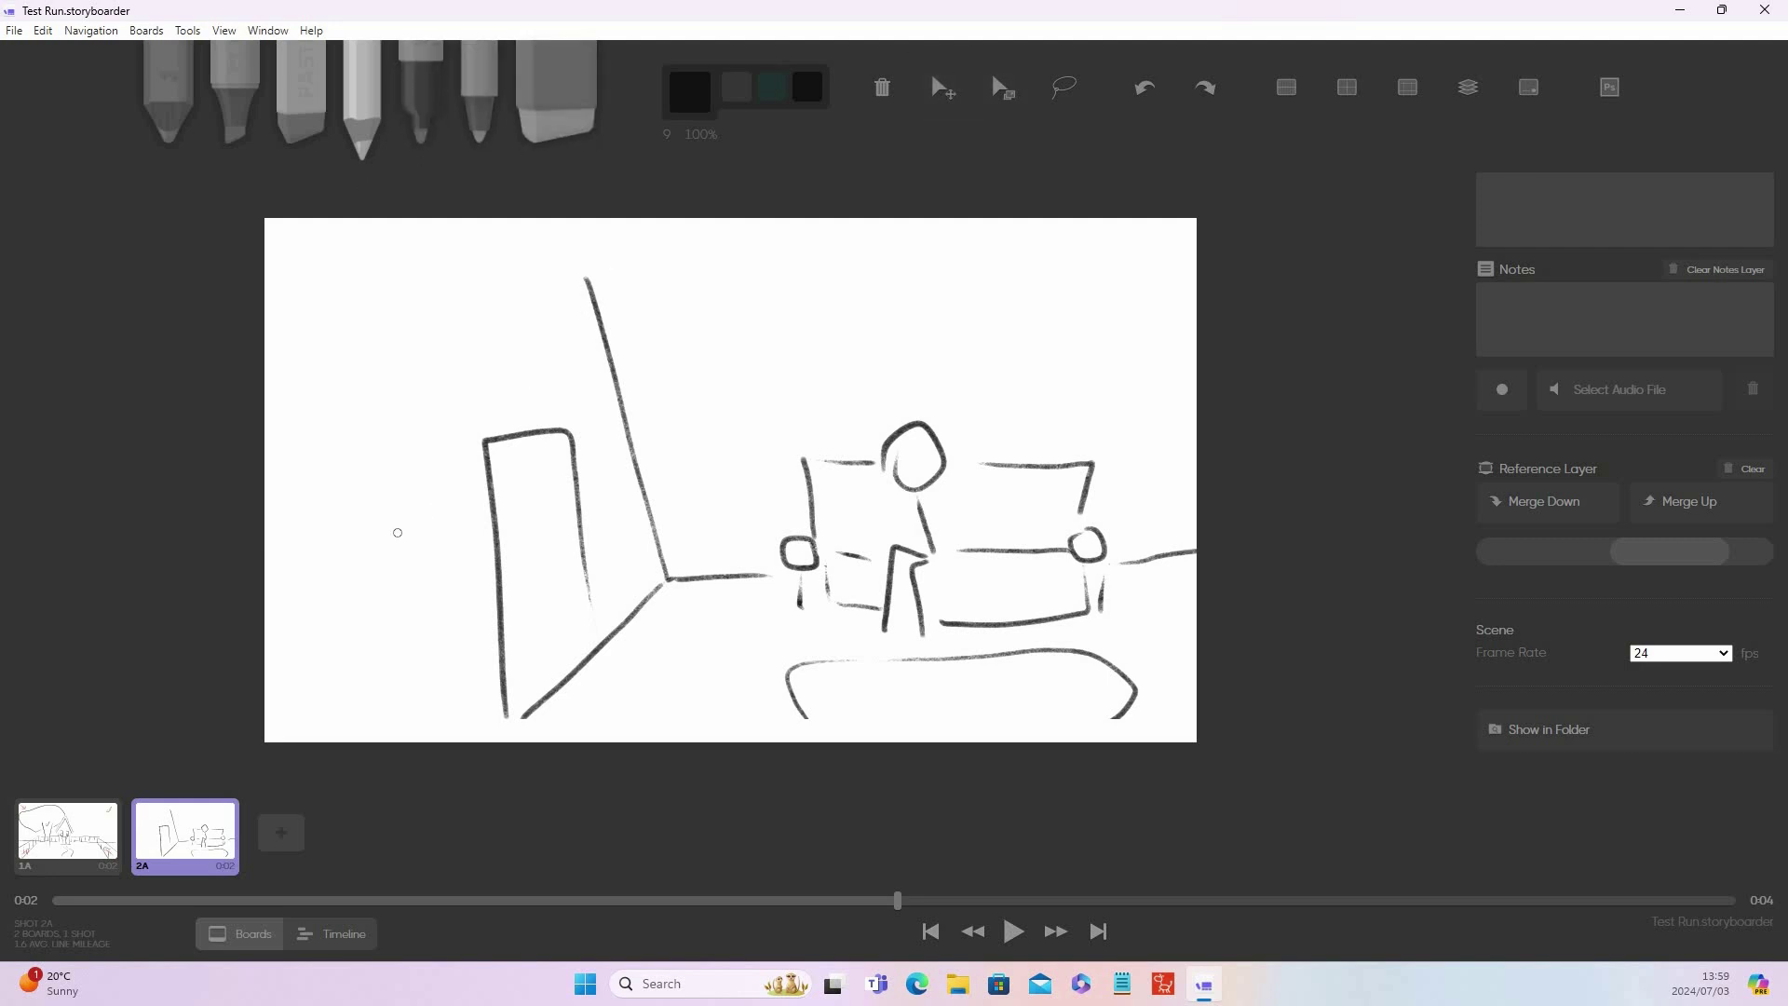
pyautogui.moveTo(300, 487)
pyautogui.mouseDown()
pyautogui.moveTo(322, 630)
pyautogui.moveTo(422, 651)
pyautogui.moveTo(435, 443)
pyautogui.mouseUp()
pyautogui.moveTo(288, 462)
pyautogui.mouseDown()
pyautogui.moveTo(370, 449)
pyautogui.moveTo(376, 672)
pyautogui.mouseUp()
pyautogui.moveTo(373, 461); pyautogui.dragTo(380, 641)
pyautogui.moveTo(434, 552); pyautogui.dragTo(385, 563)
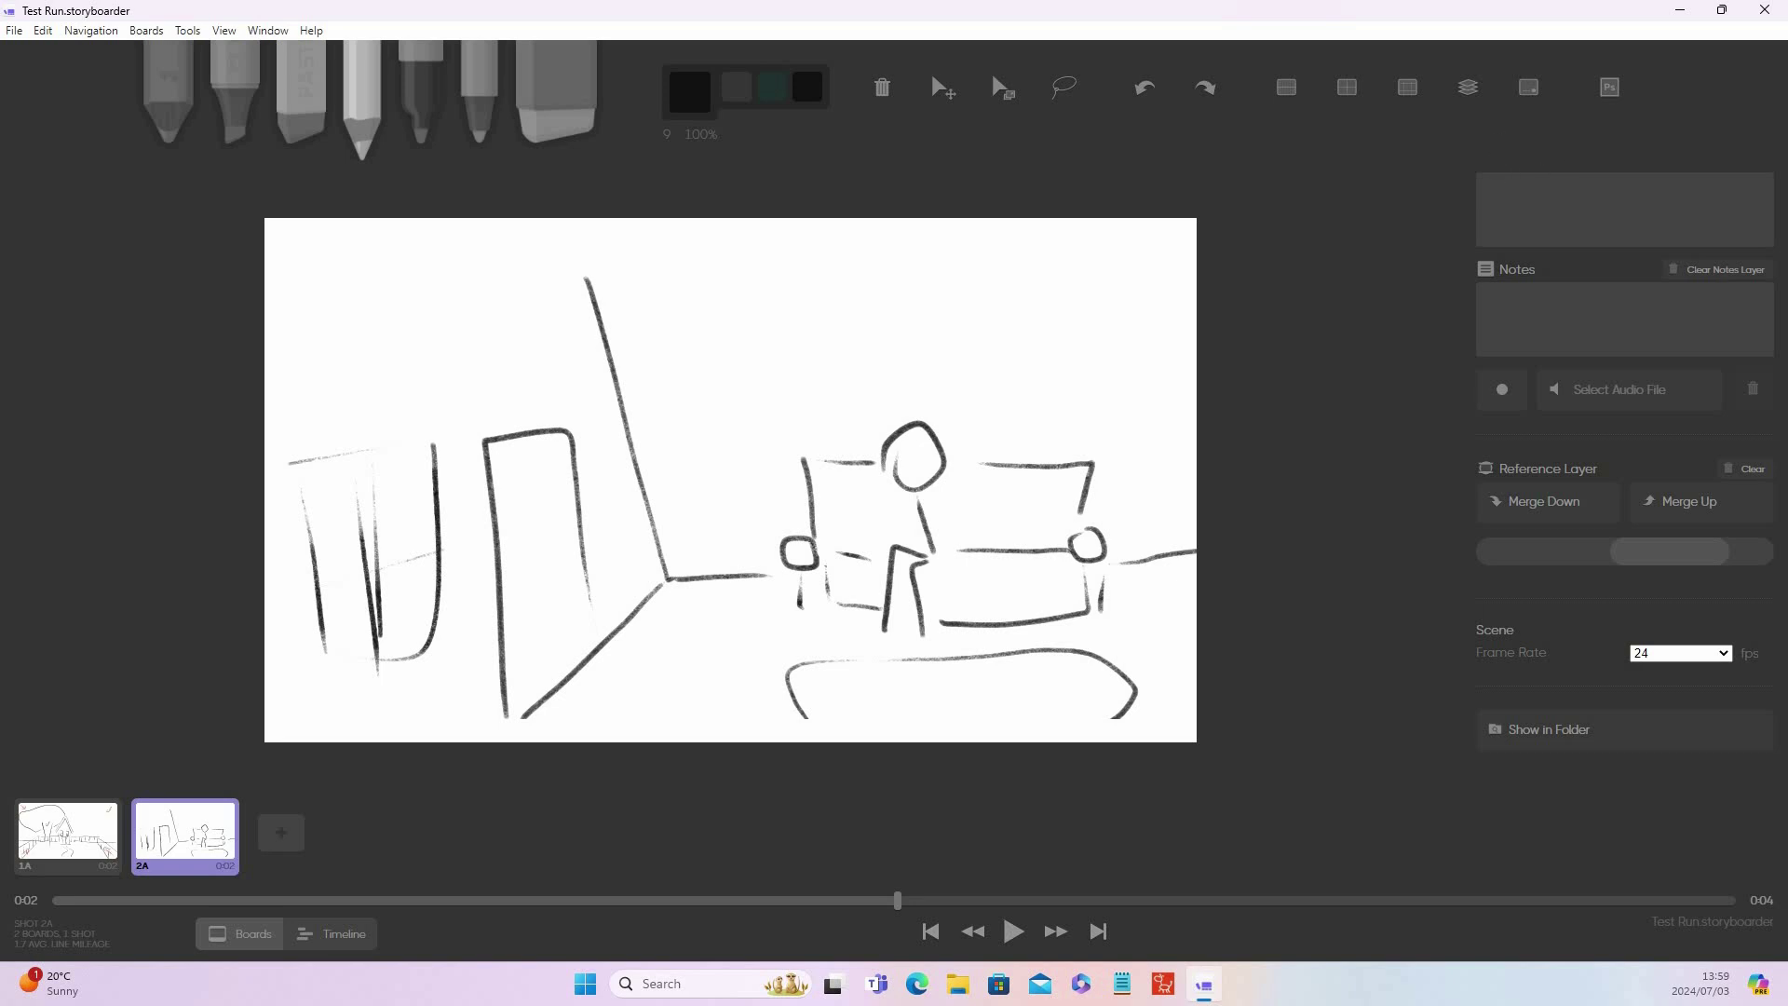
# Enter "Character watching TV" as the action text for board 2A.
pyautogui.click(1486, 189)
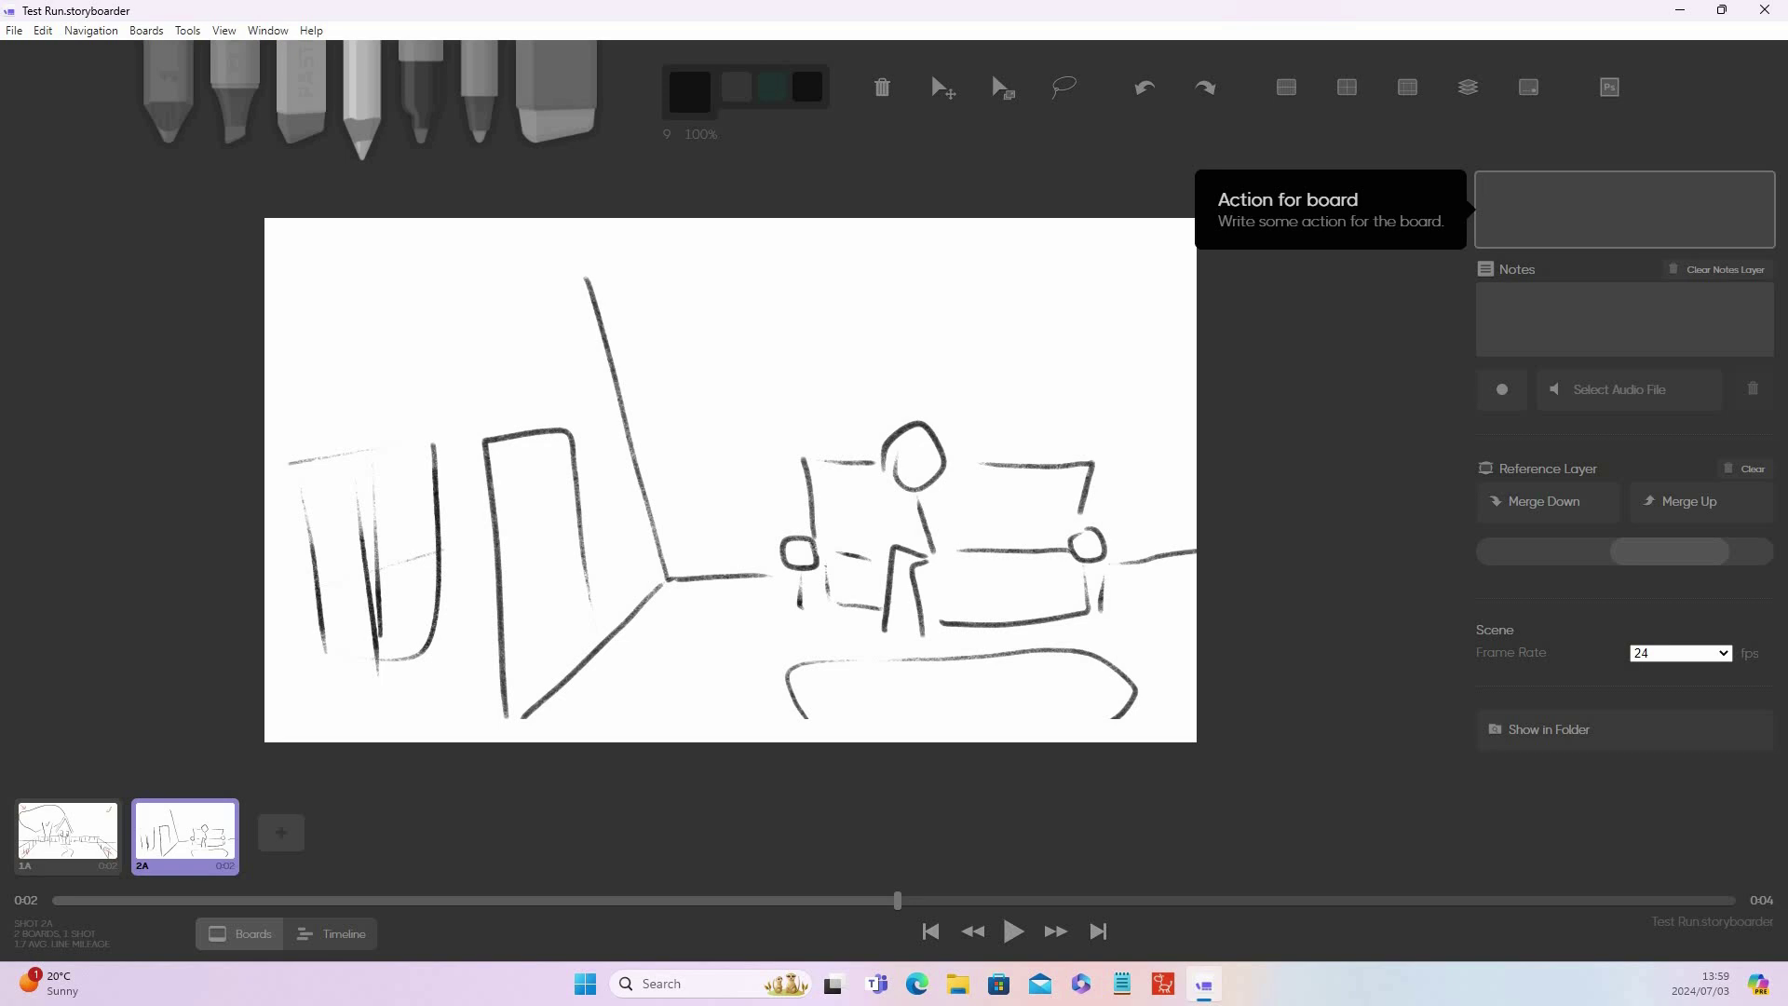
pyautogui.write('Character watching TV')
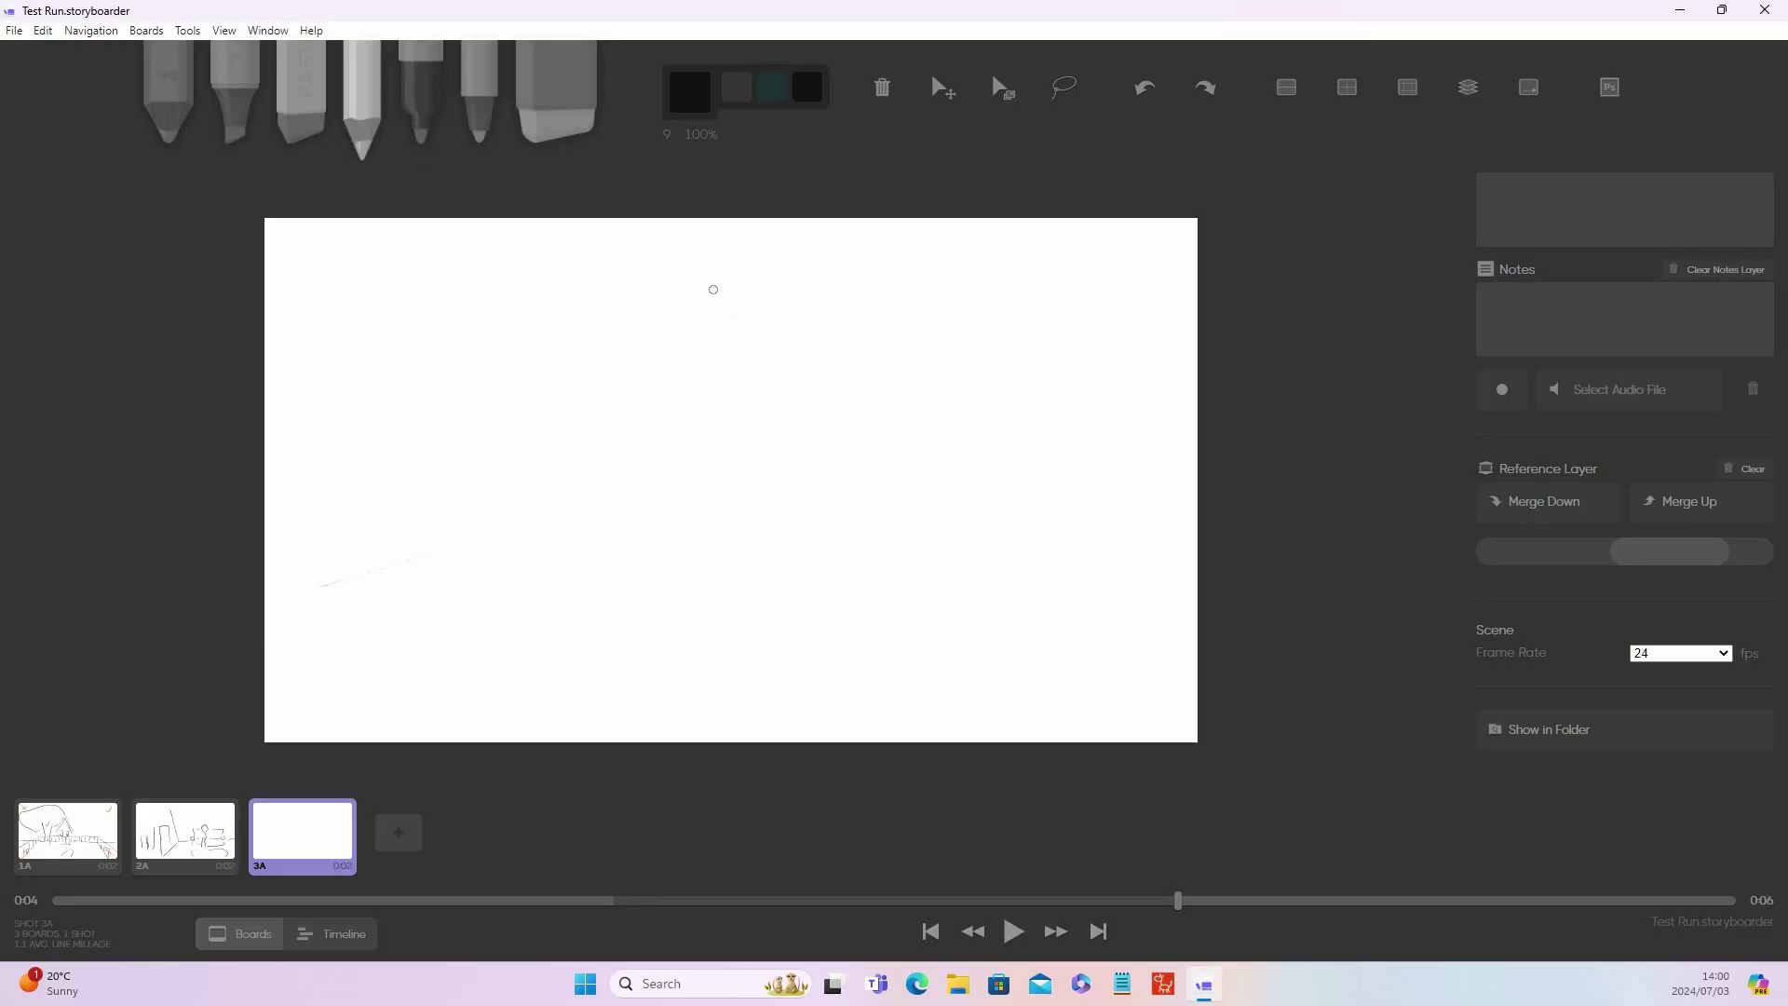
# On the new board 3A, sketch a large round head with a neck line, slanted eyebrows and two eyes.
pyautogui.moveTo(701, 279)
pyautogui.mouseDown()
pyautogui.moveTo(626, 331)
pyautogui.moveTo(694, 572)
pyautogui.moveTo(884, 558)
pyautogui.moveTo(705, 286)
pyautogui.mouseUp()
pyautogui.moveTo(806, 608); pyautogui.dragTo(843, 740)
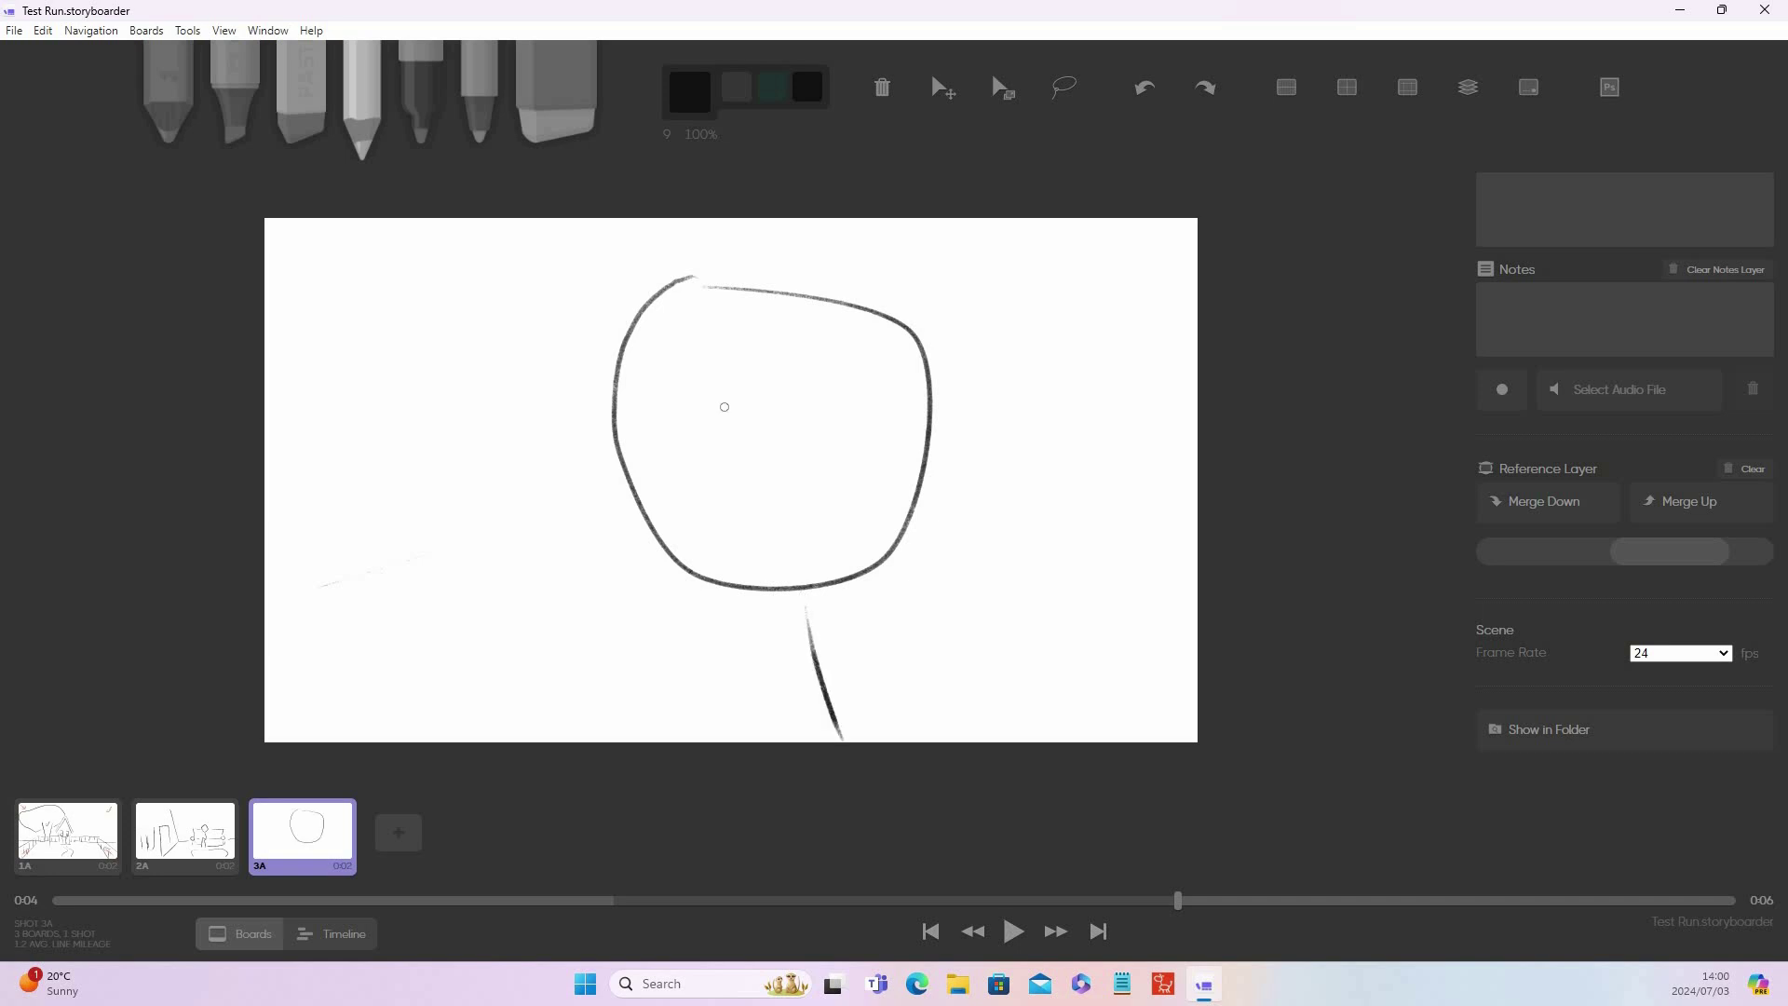
pyautogui.moveTo(669, 364)
pyautogui.mouseDown()
pyautogui.moveTo(703, 402)
pyautogui.moveTo(841, 342)
pyautogui.mouseUp()
pyautogui.moveTo(675, 414)
pyautogui.mouseDown()
pyautogui.moveTo(653, 452)
pyautogui.moveTo(689, 402)
pyautogui.moveTo(827, 382)
pyautogui.moveTo(822, 352)
pyautogui.mouseUp()
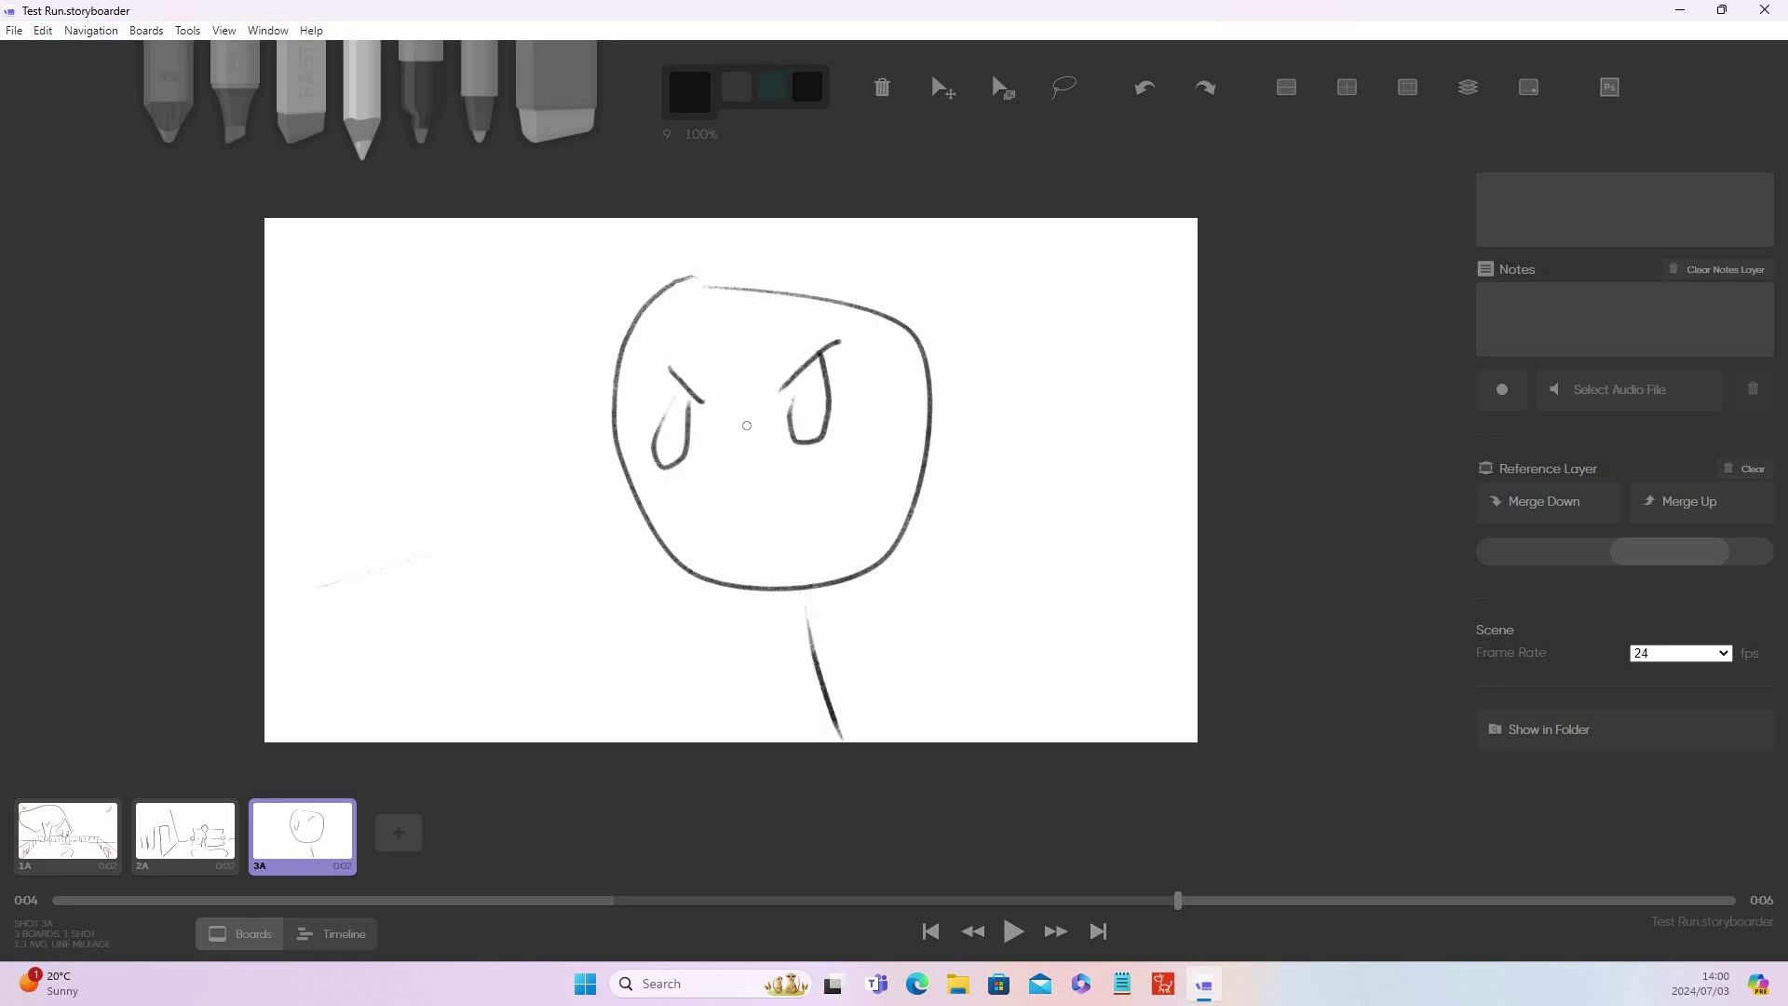
# Add a nose, a mouth and dark pupils to the face, and thicken the eyebrows into an angry frown.
pyautogui.moveTo(718, 437)
pyautogui.mouseDown()
pyautogui.moveTo(689, 465)
pyautogui.moveTo(725, 494)
pyautogui.moveTo(741, 548)
pyautogui.moveTo(814, 491)
pyautogui.moveTo(834, 544)
pyautogui.moveTo(783, 550)
pyautogui.mouseUp()
pyautogui.moveTo(673, 421); pyautogui.dragTo(658, 441)
pyautogui.moveTo(794, 420); pyautogui.dragTo(790, 419)
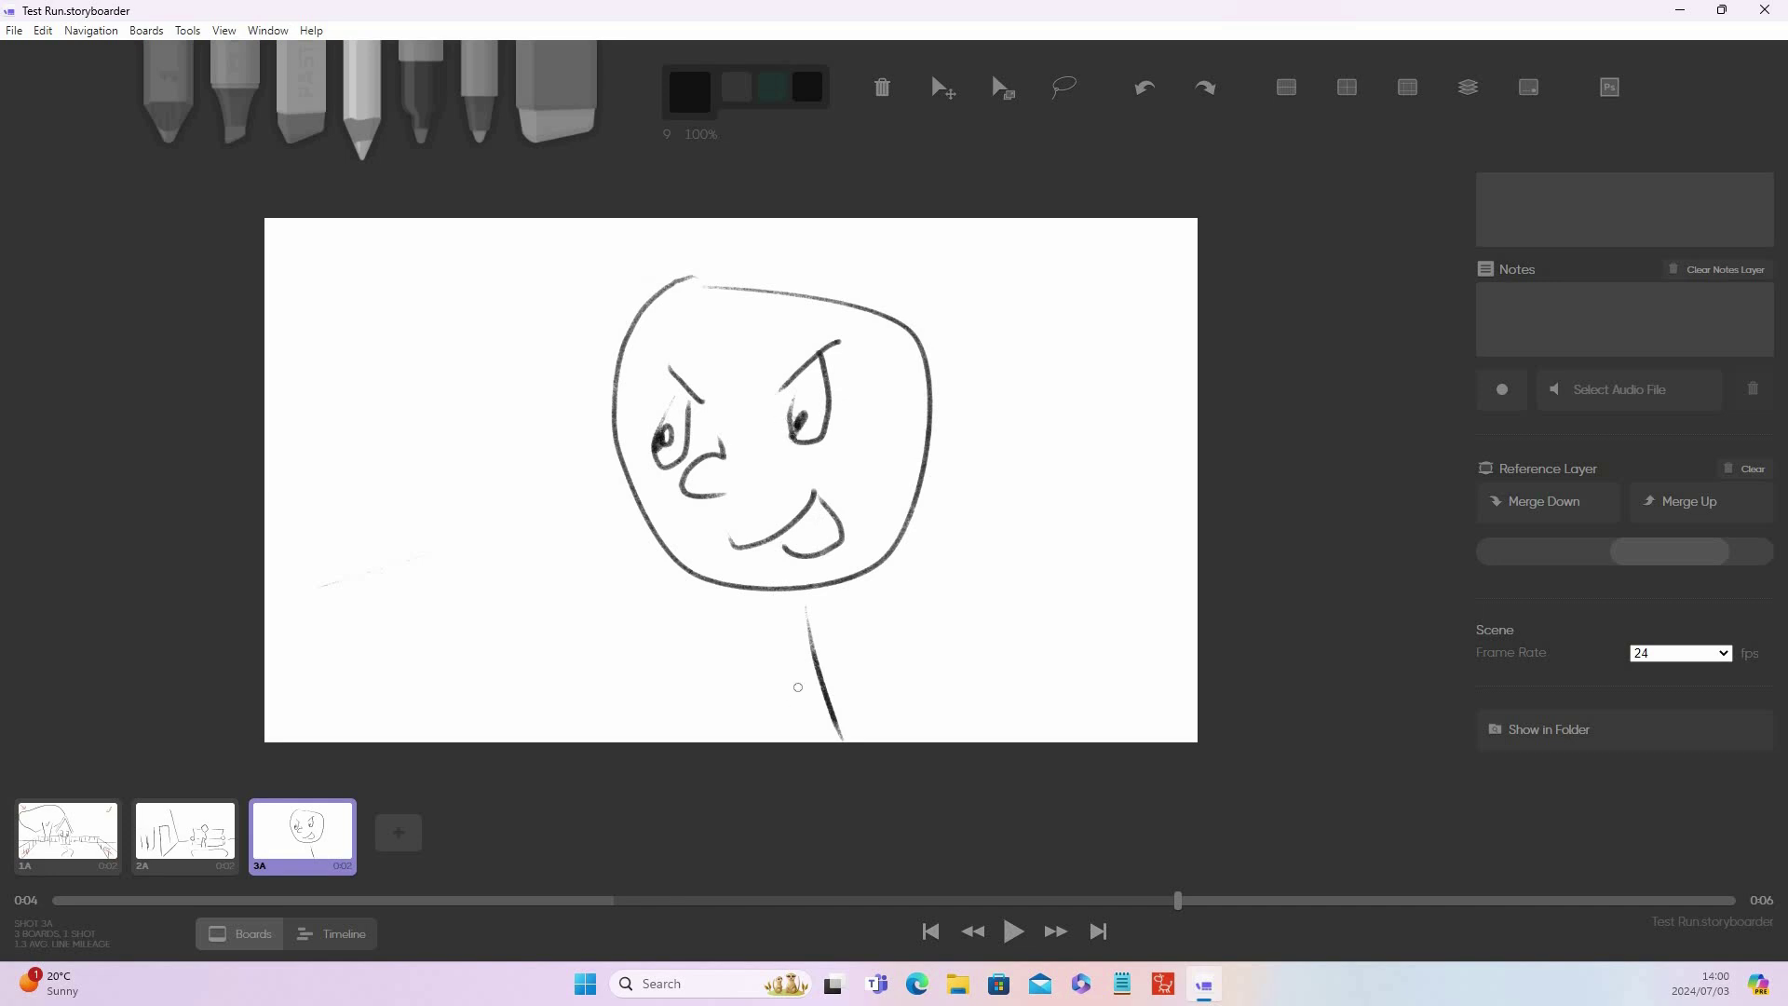
pyautogui.moveTo(665, 359); pyautogui.dragTo(690, 391)
pyautogui.moveTo(820, 359)
pyautogui.mouseDown()
pyautogui.moveTo(768, 394)
pyautogui.moveTo(799, 365)
pyautogui.moveTo(756, 390)
pyautogui.moveTo(680, 388)
pyautogui.moveTo(651, 440)
pyautogui.mouseUp()
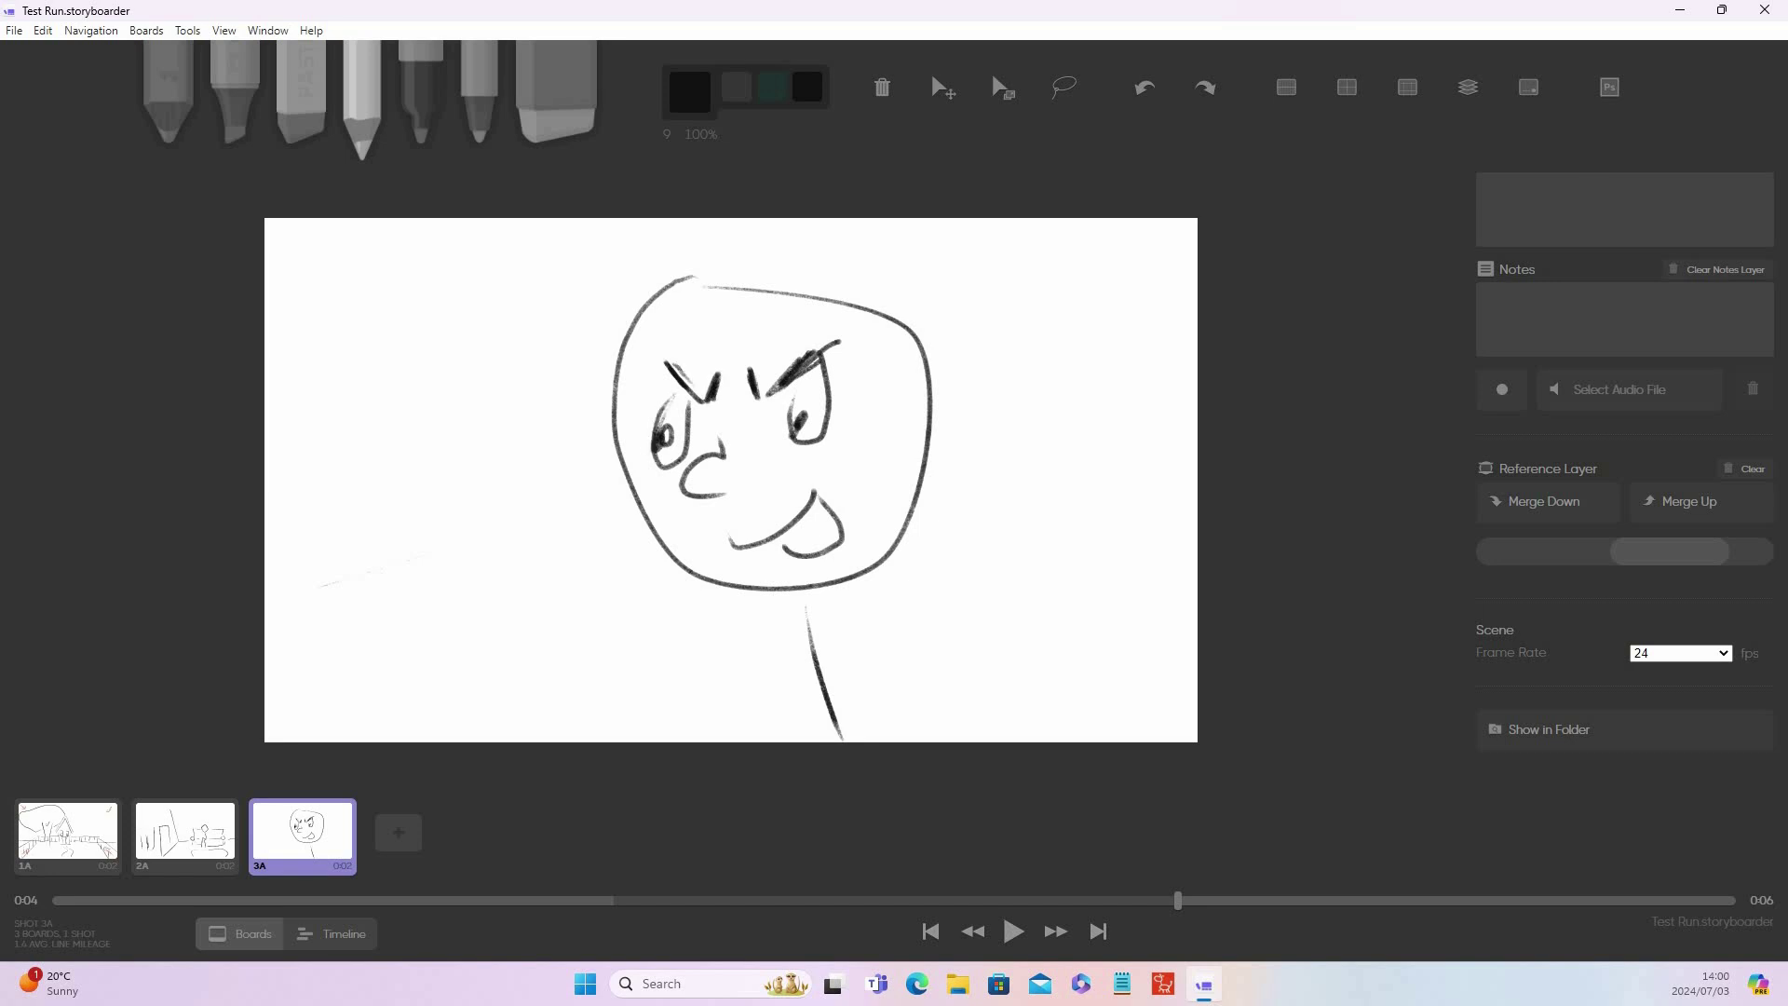
# Enter "Character looks angry" as the note for board 3A.
pyautogui.click(1625, 209)
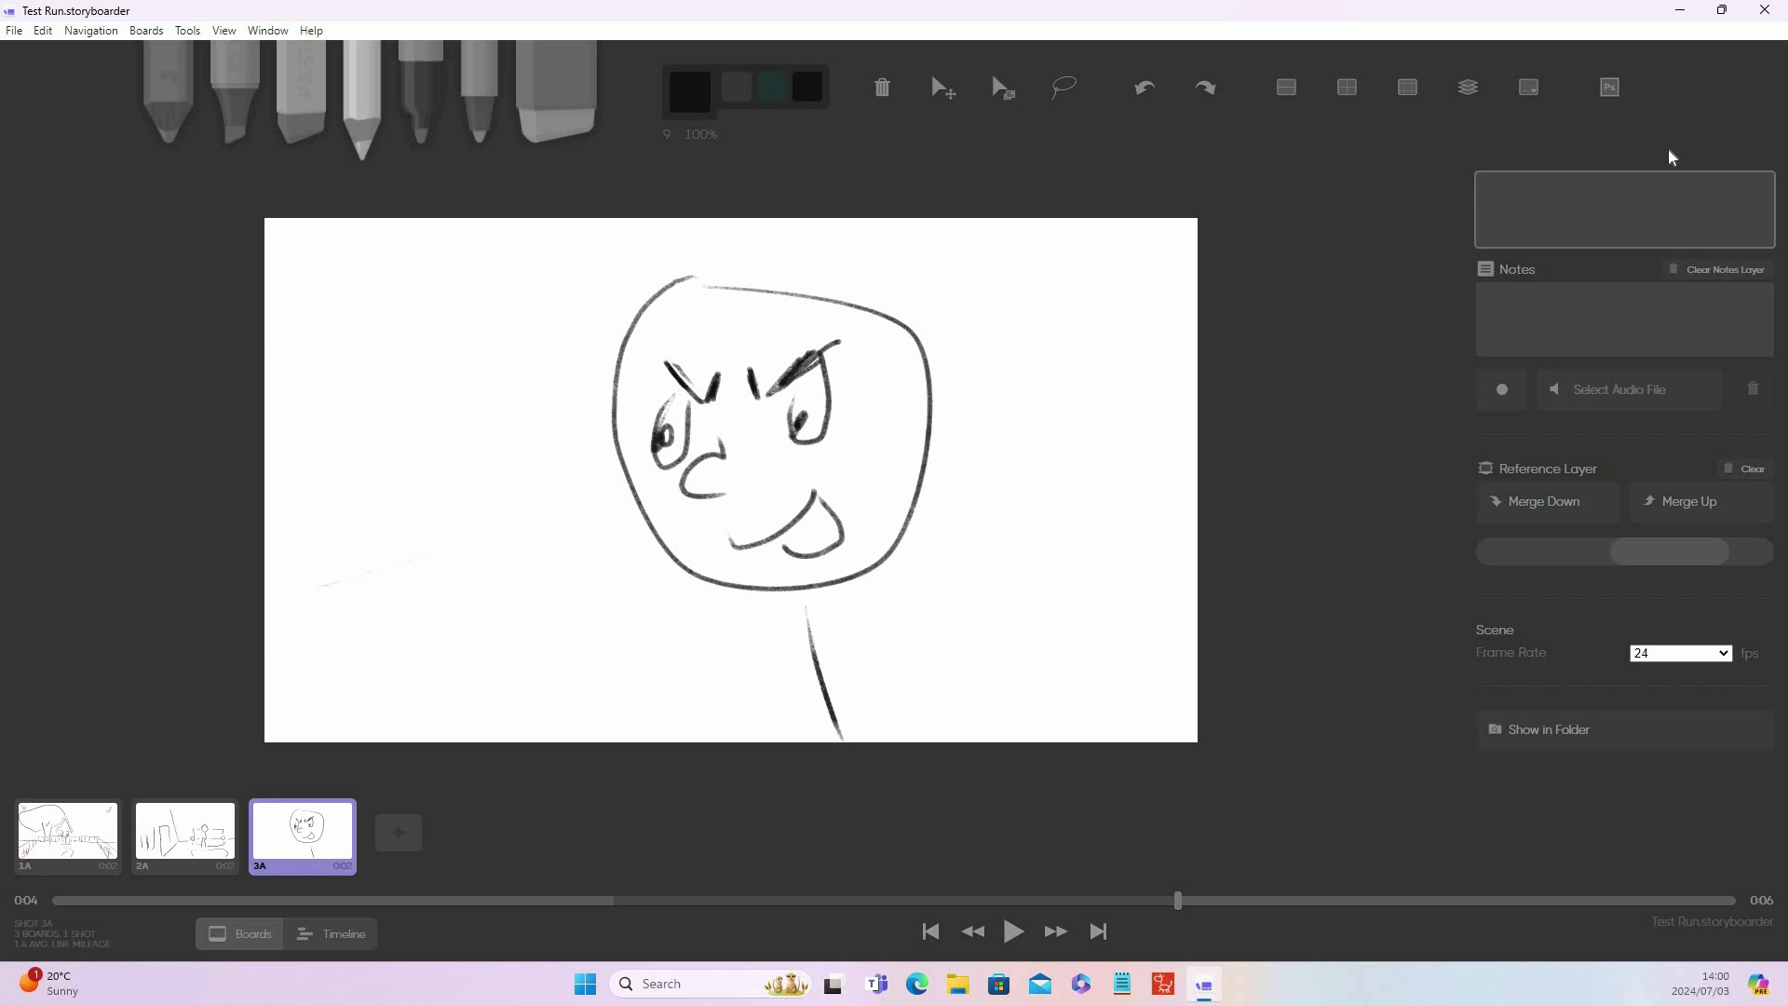
pyautogui.click(1625, 319)
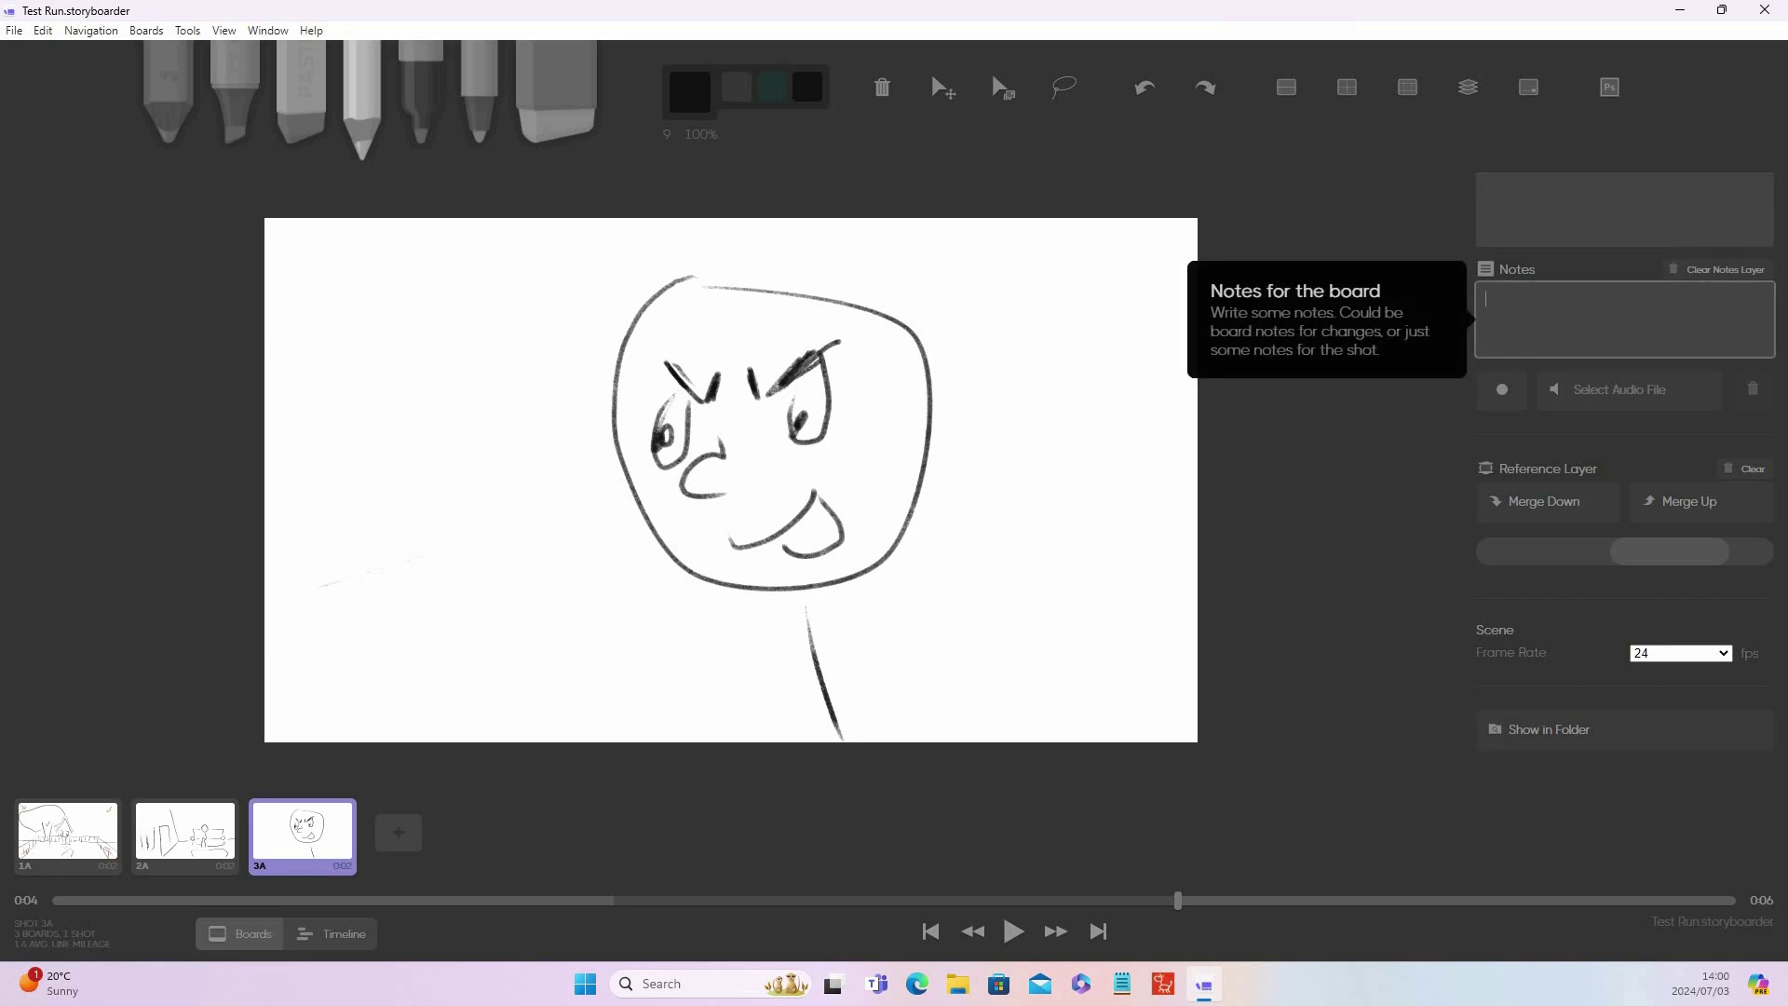
pyautogui.write('Charcter looks angry')
pyautogui.write('a')
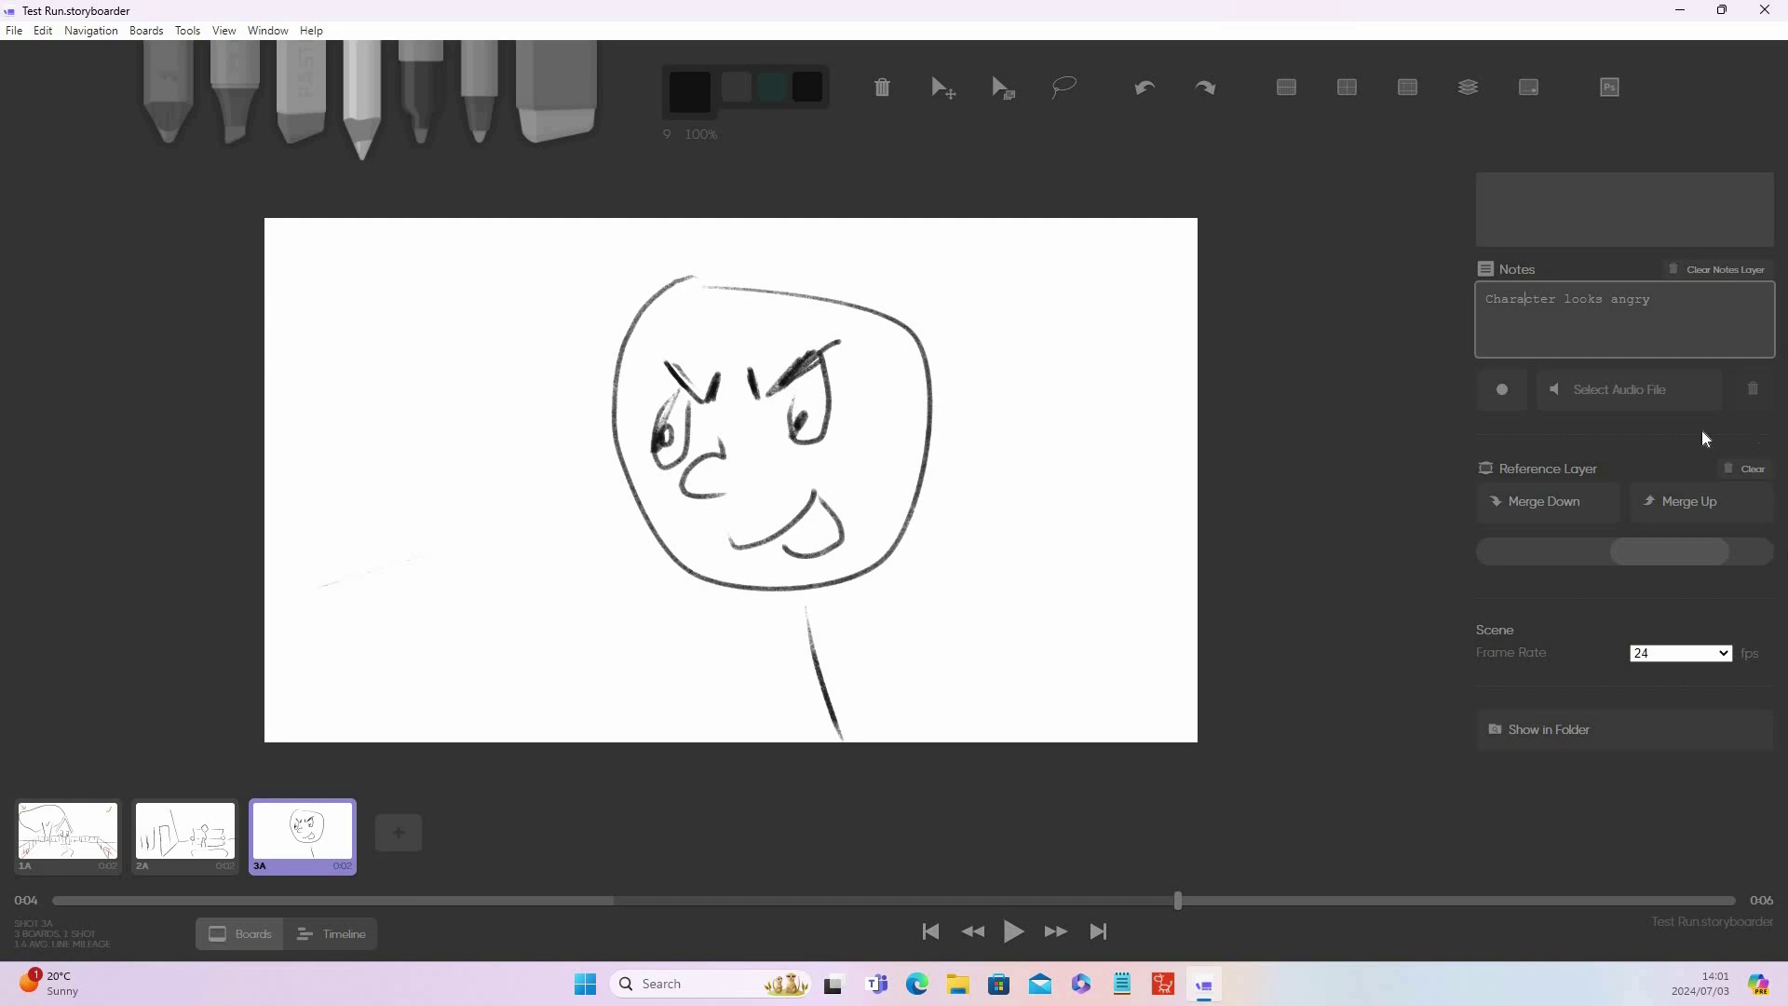
# Enter "There is nothing to TV" as the dialogue for board 3A.
pyautogui.scroll(3, 1602, 492)
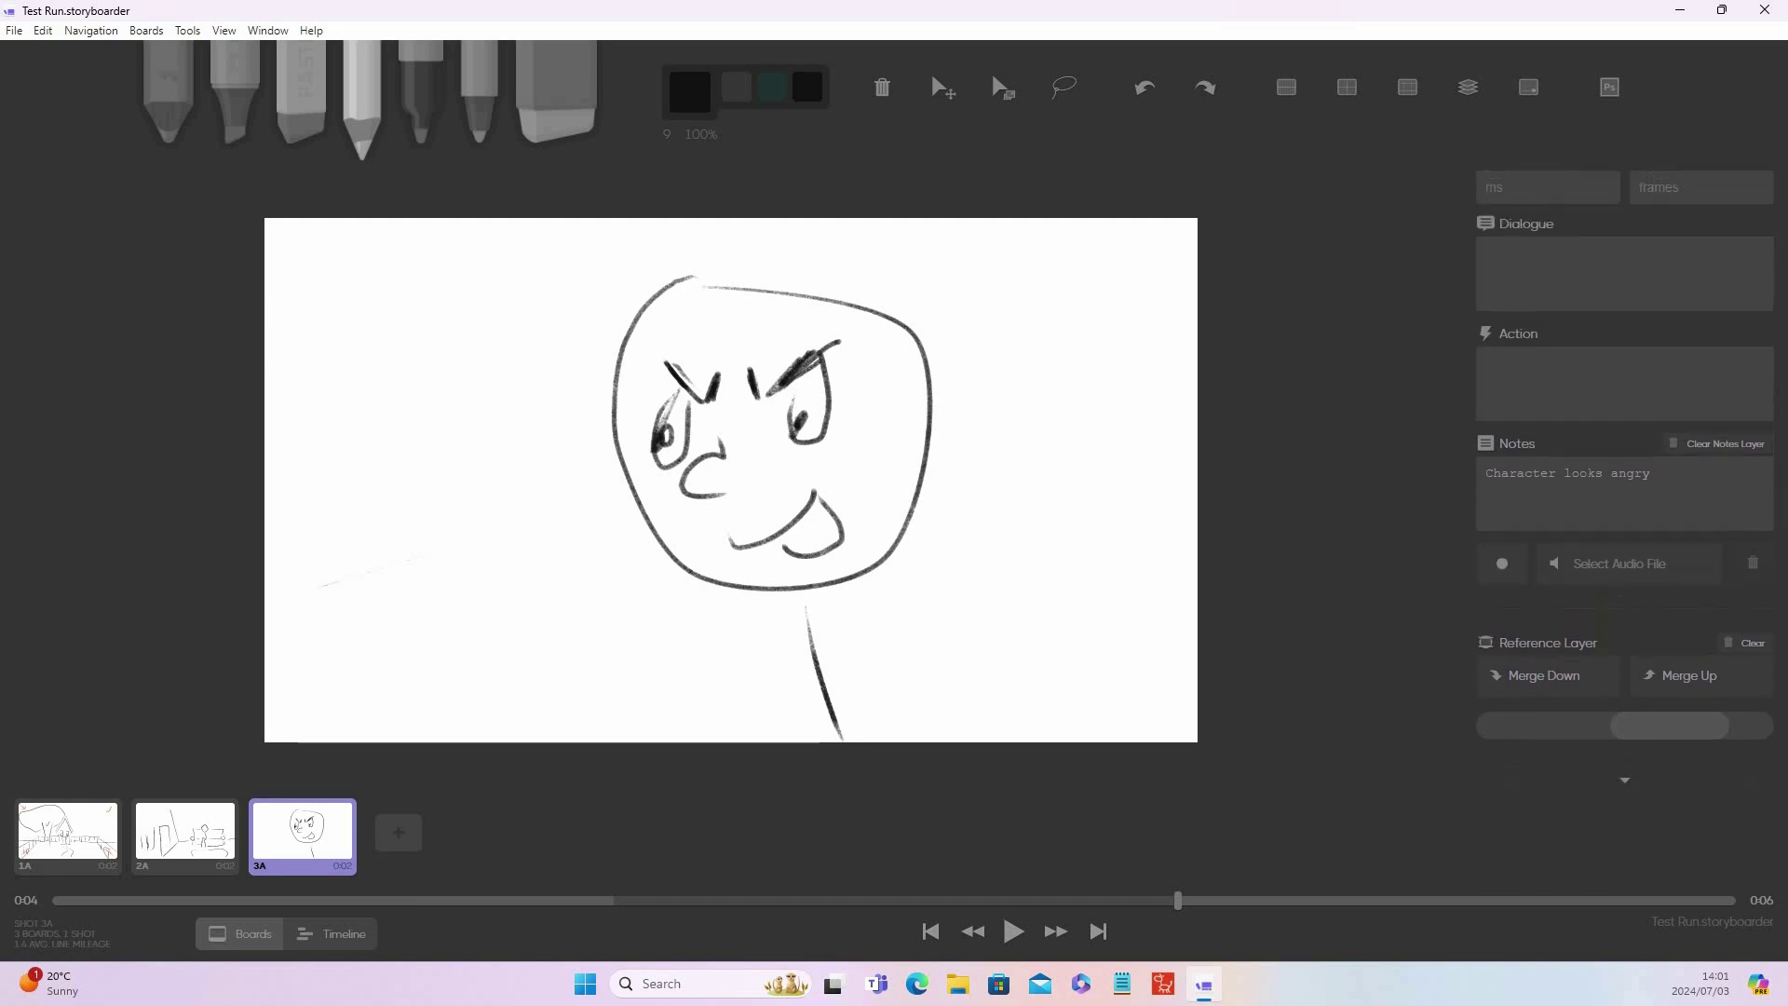
pyautogui.click(1490, 256)
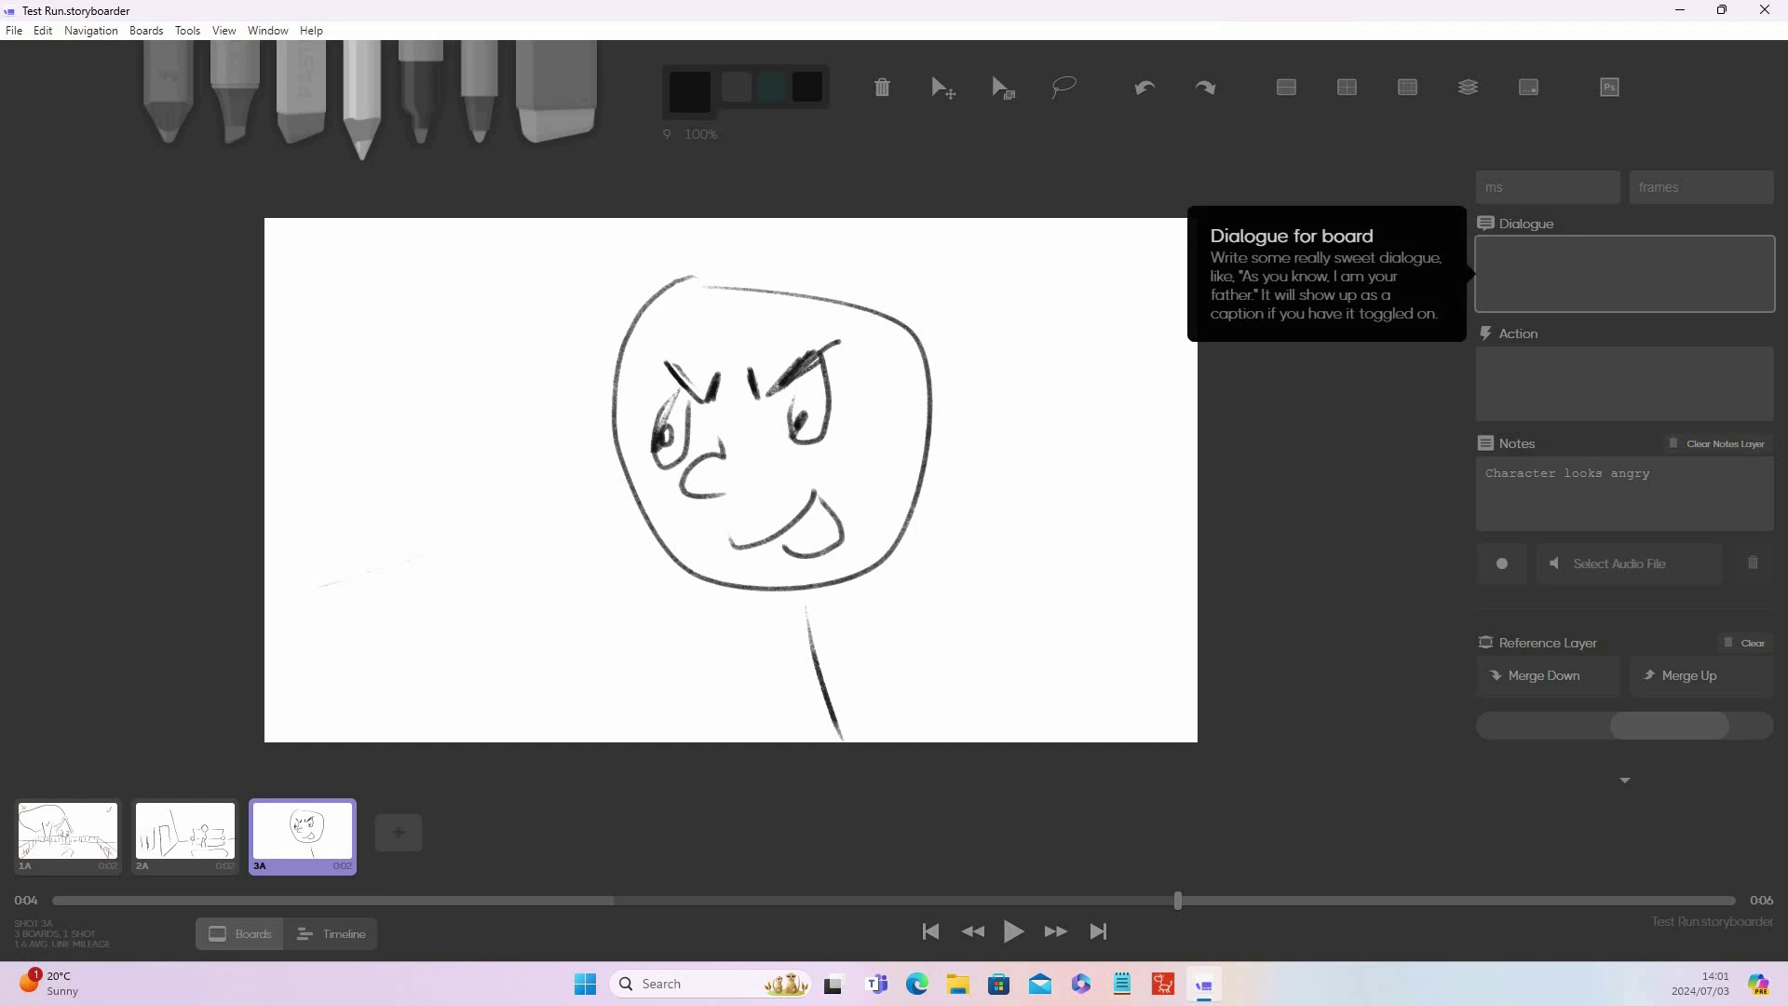
pyautogui.write('There is nothinmg to TV')
pyautogui.hotkey('shift', 'Left')
pyautogui.press('BackSpace')
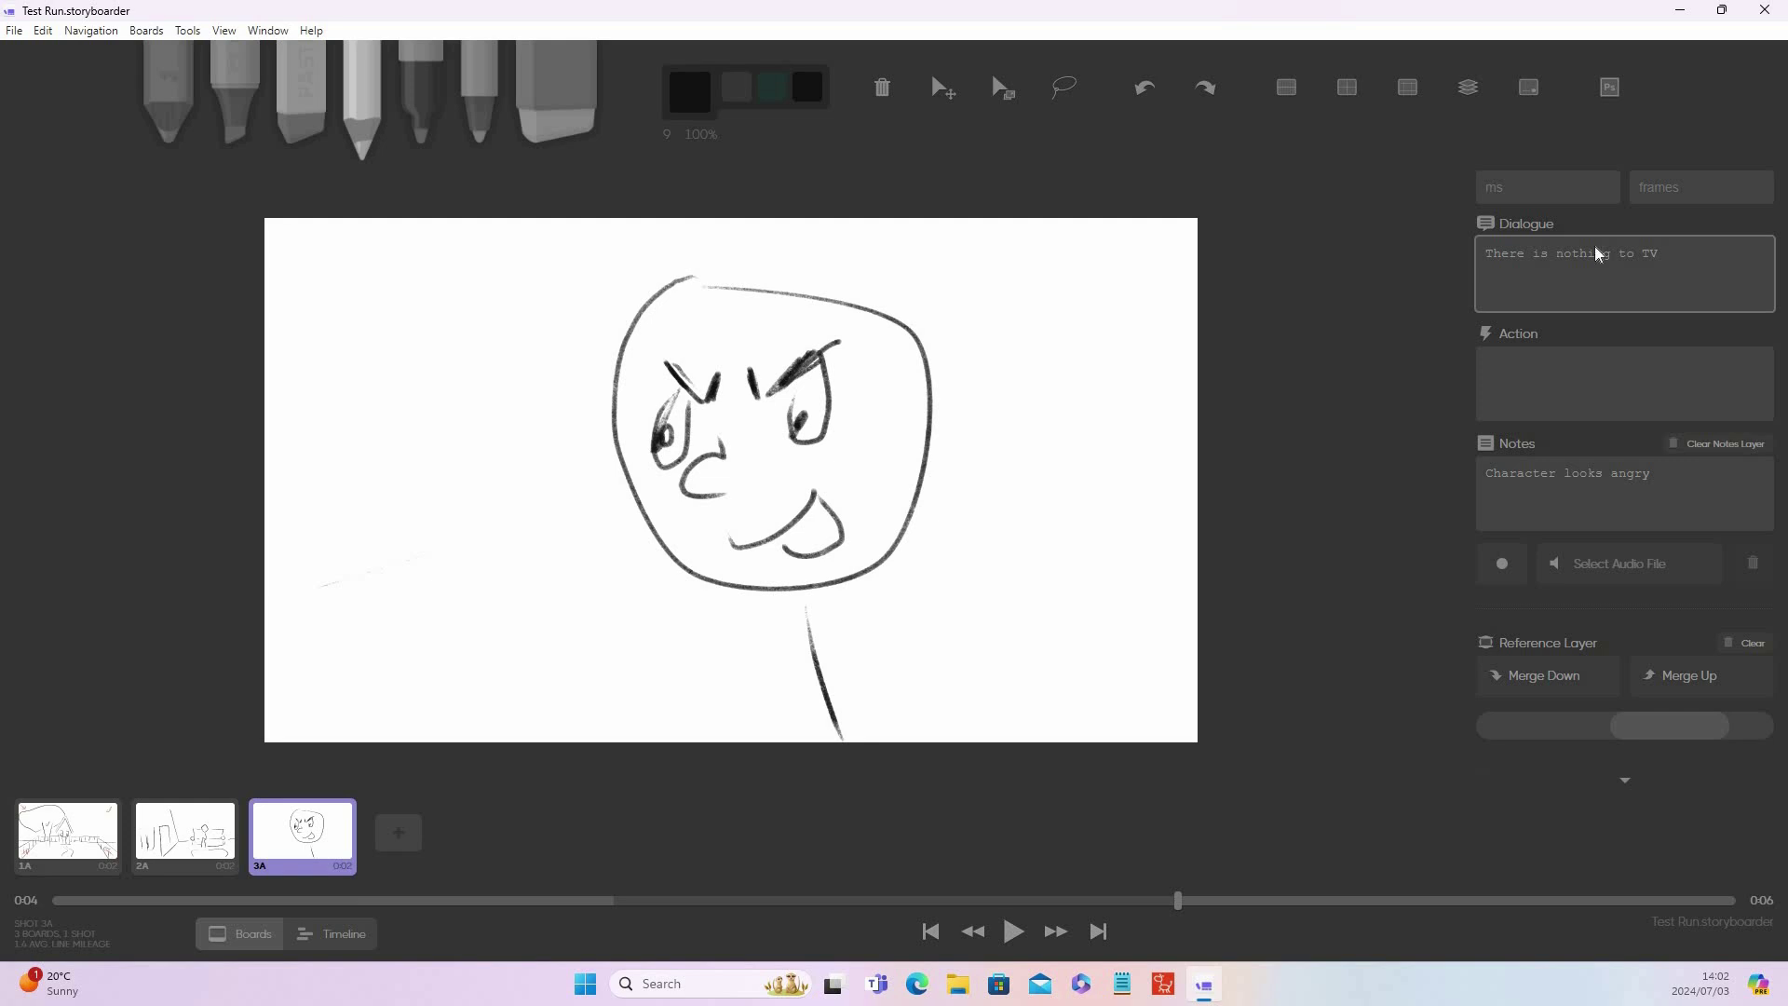
# Review the storyboard from the first board, stepping through boards 1A, 2A and 3A.
pyautogui.press('Home')
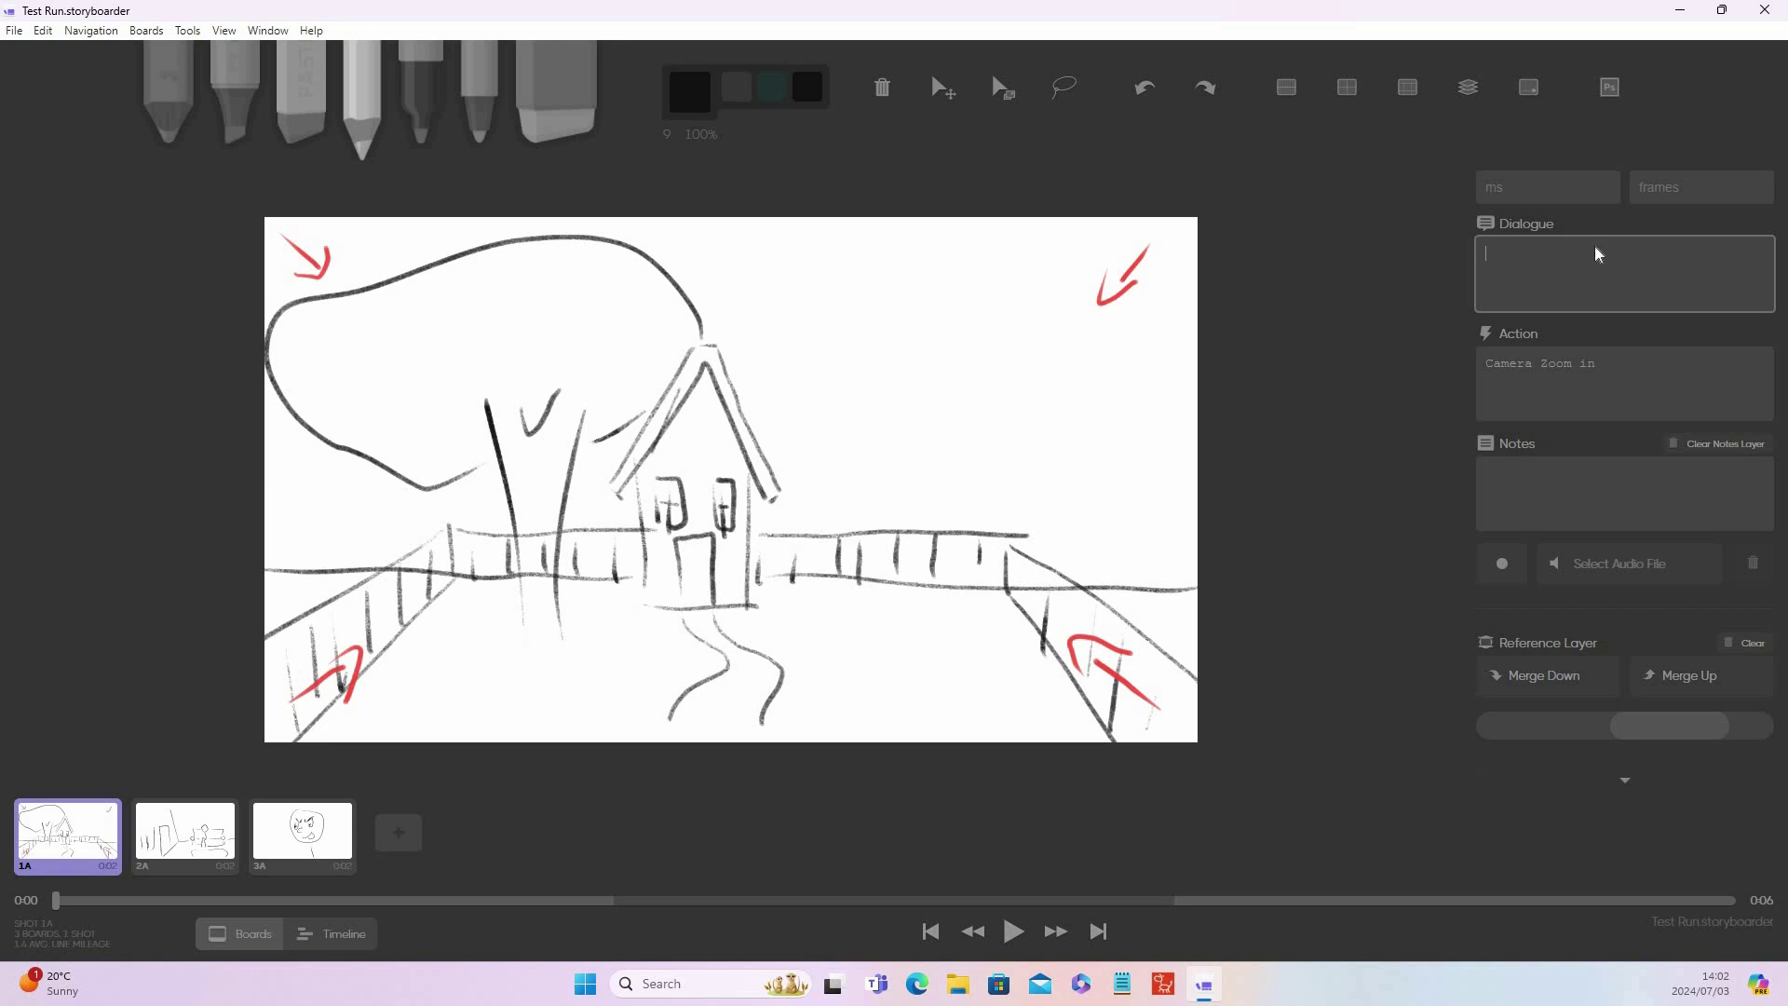
pyautogui.press('Right')
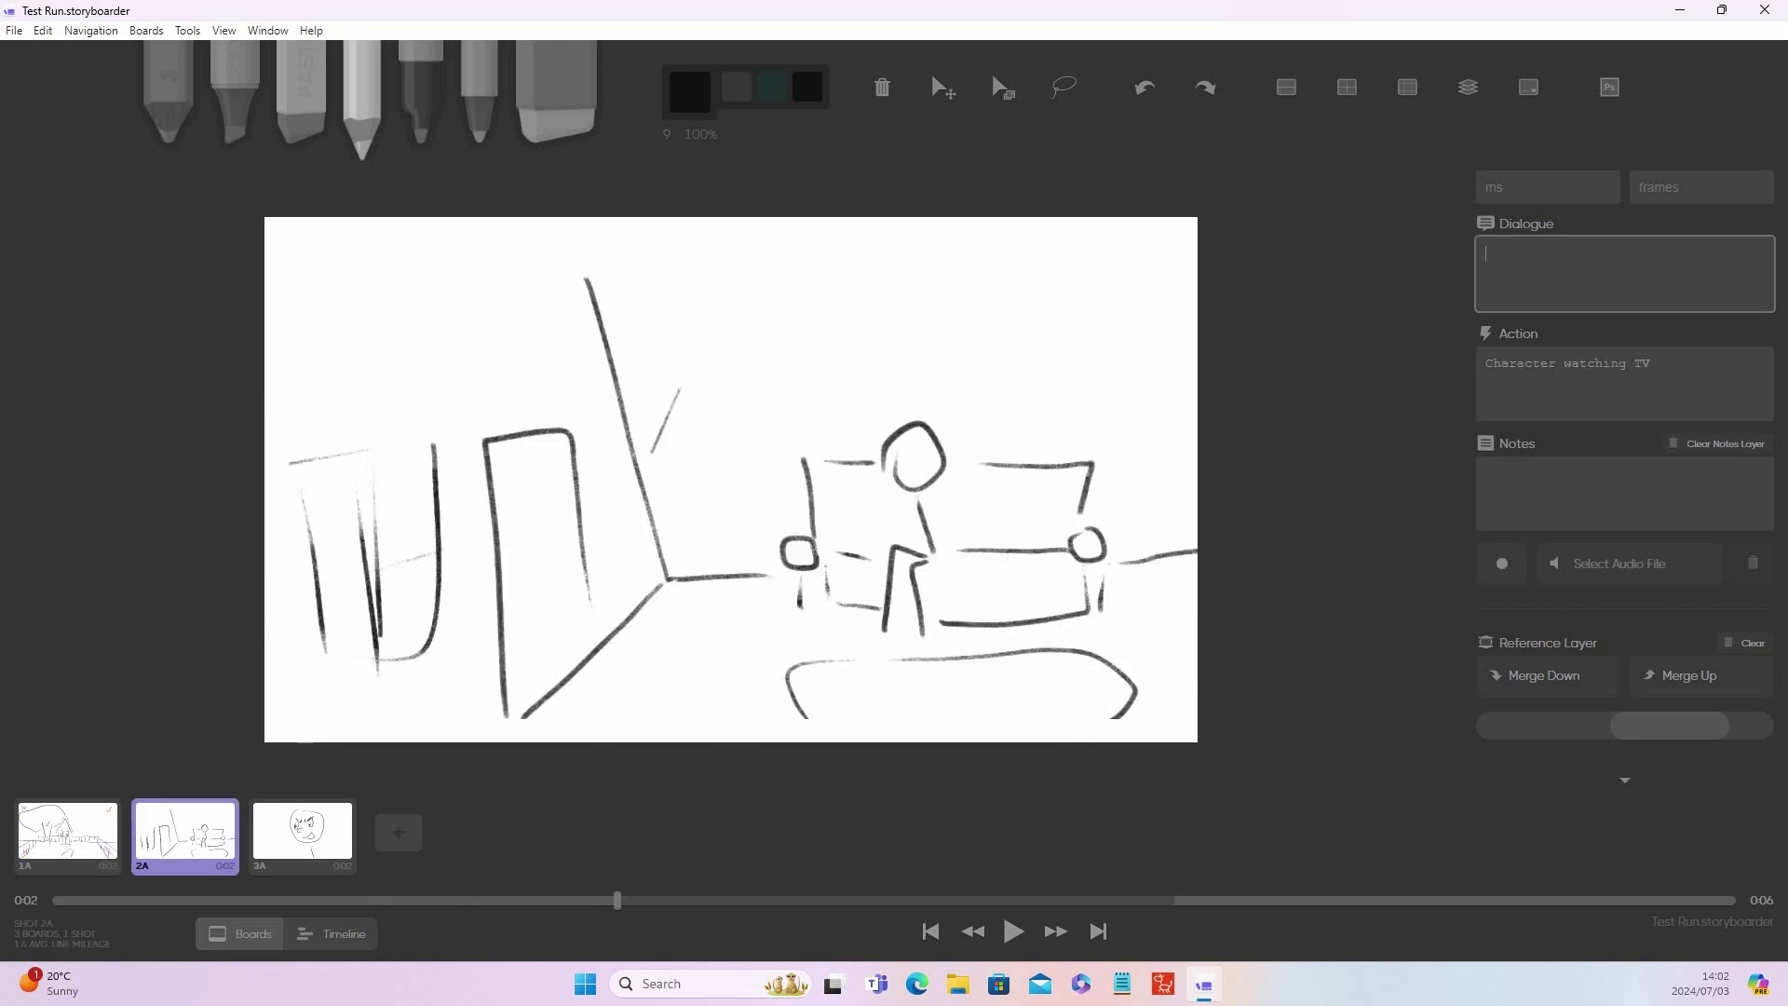
pyautogui.press('Right')
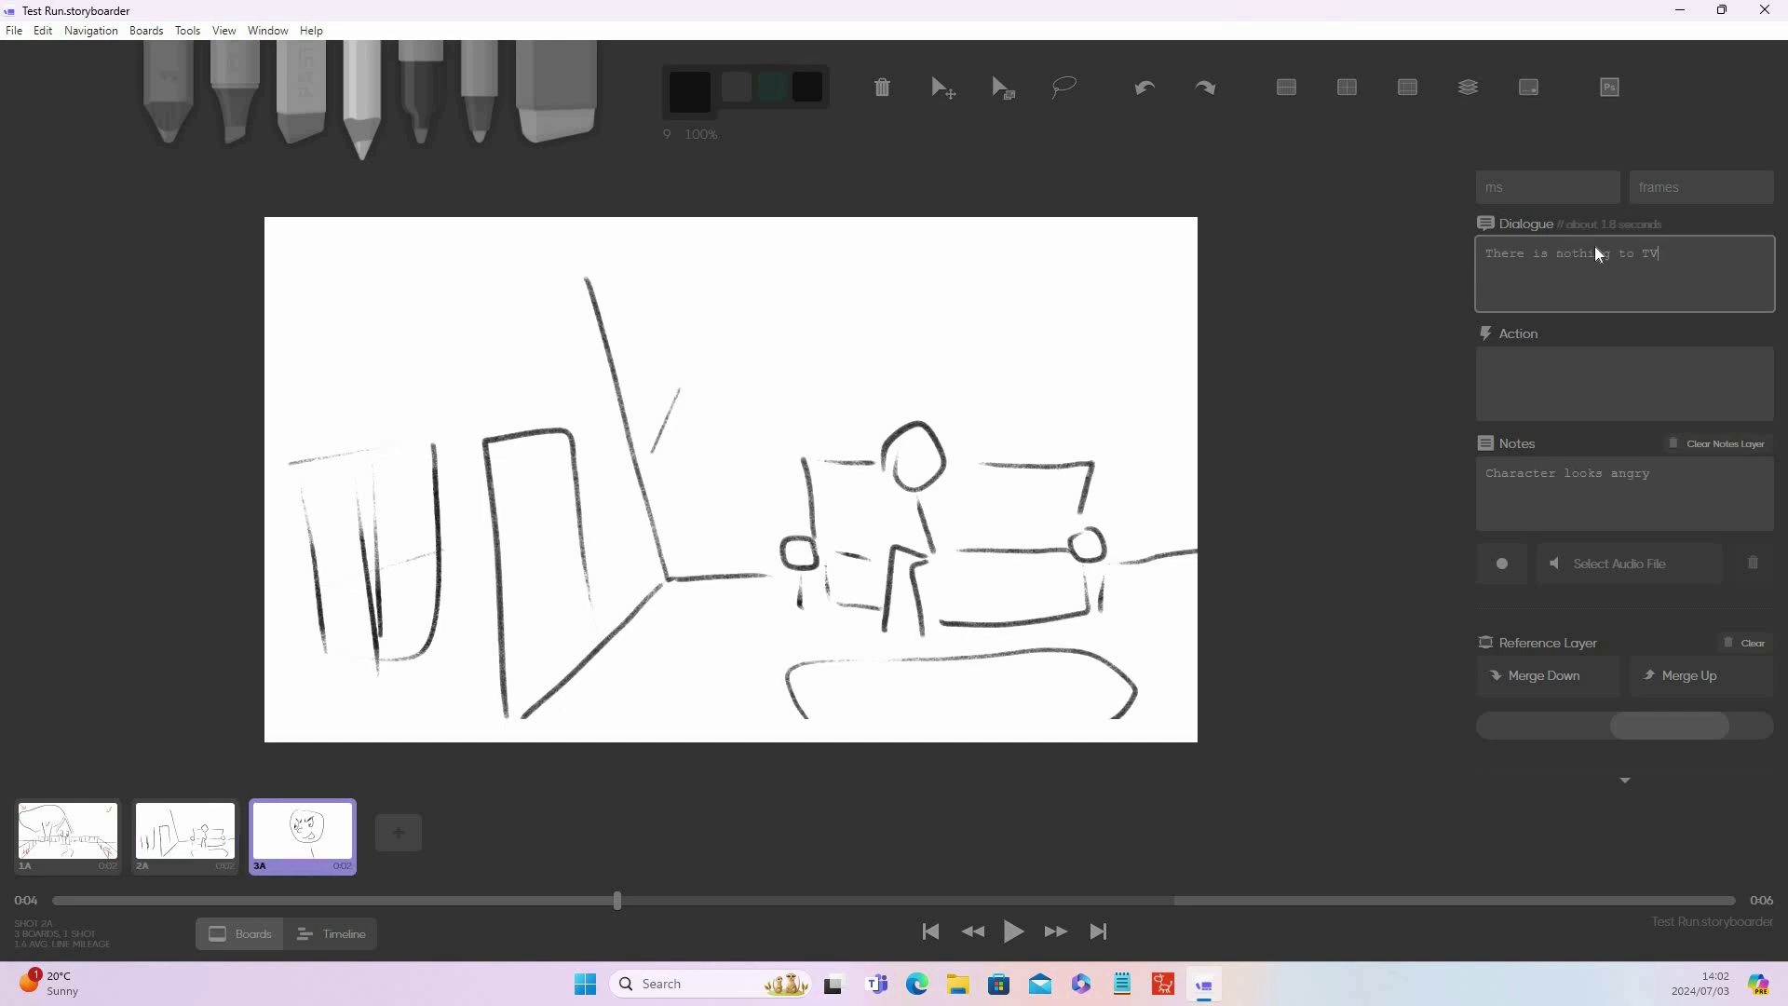